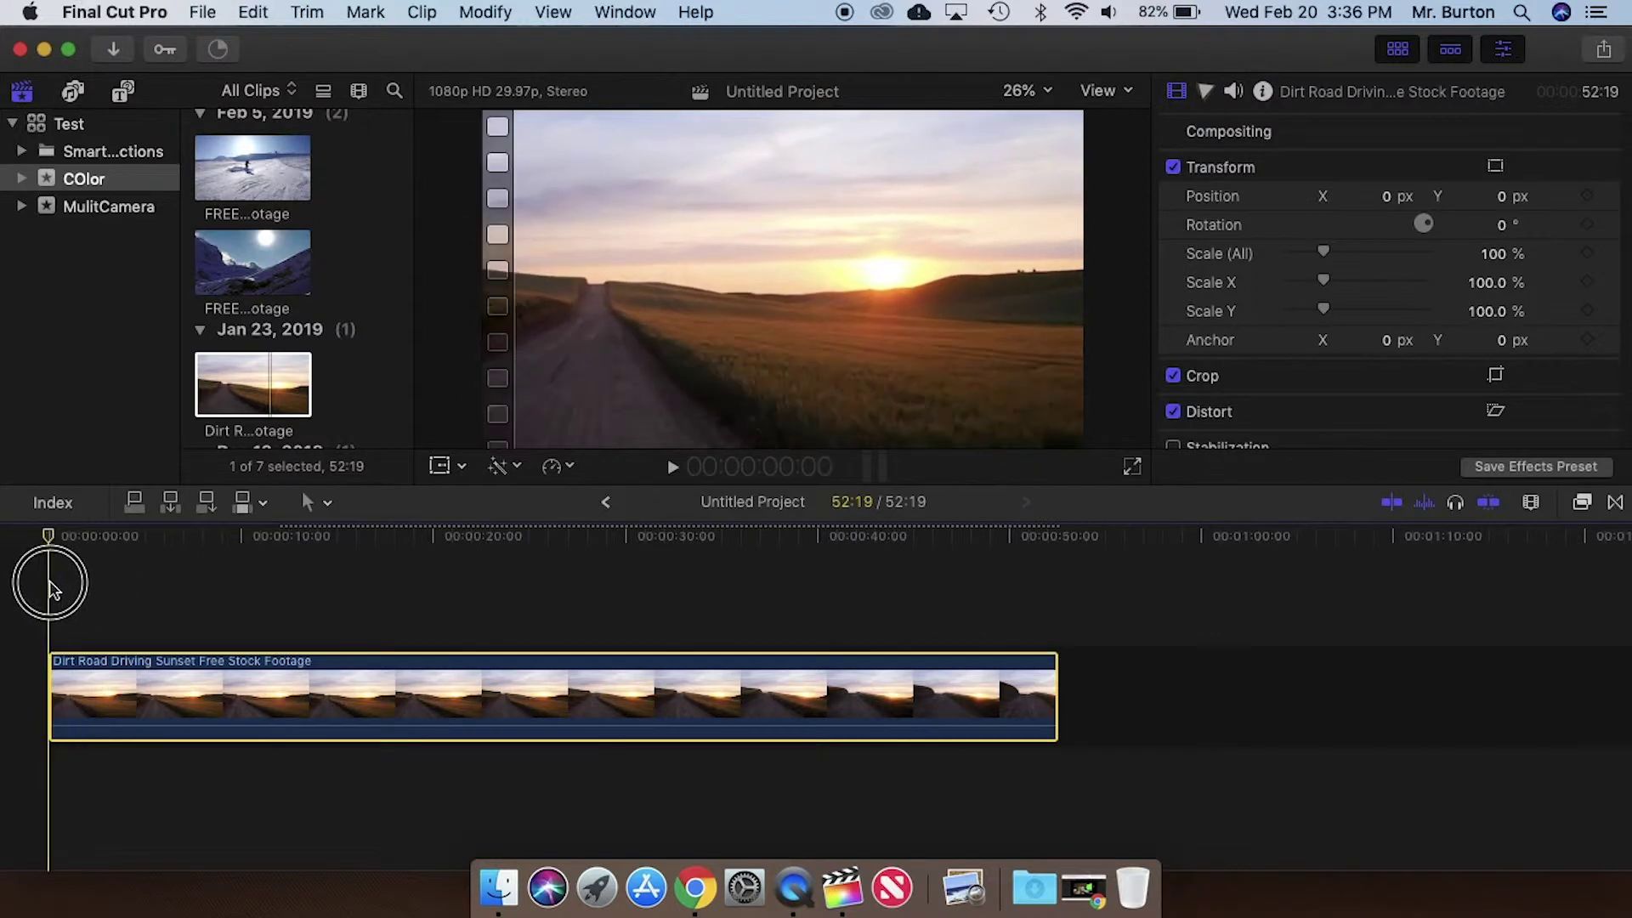
Connect the Woman Talking green-screen clip above the dirt road clip at the timeline start and trim its end to a 47:03 duration
scroll(288, 396, "down", 4)
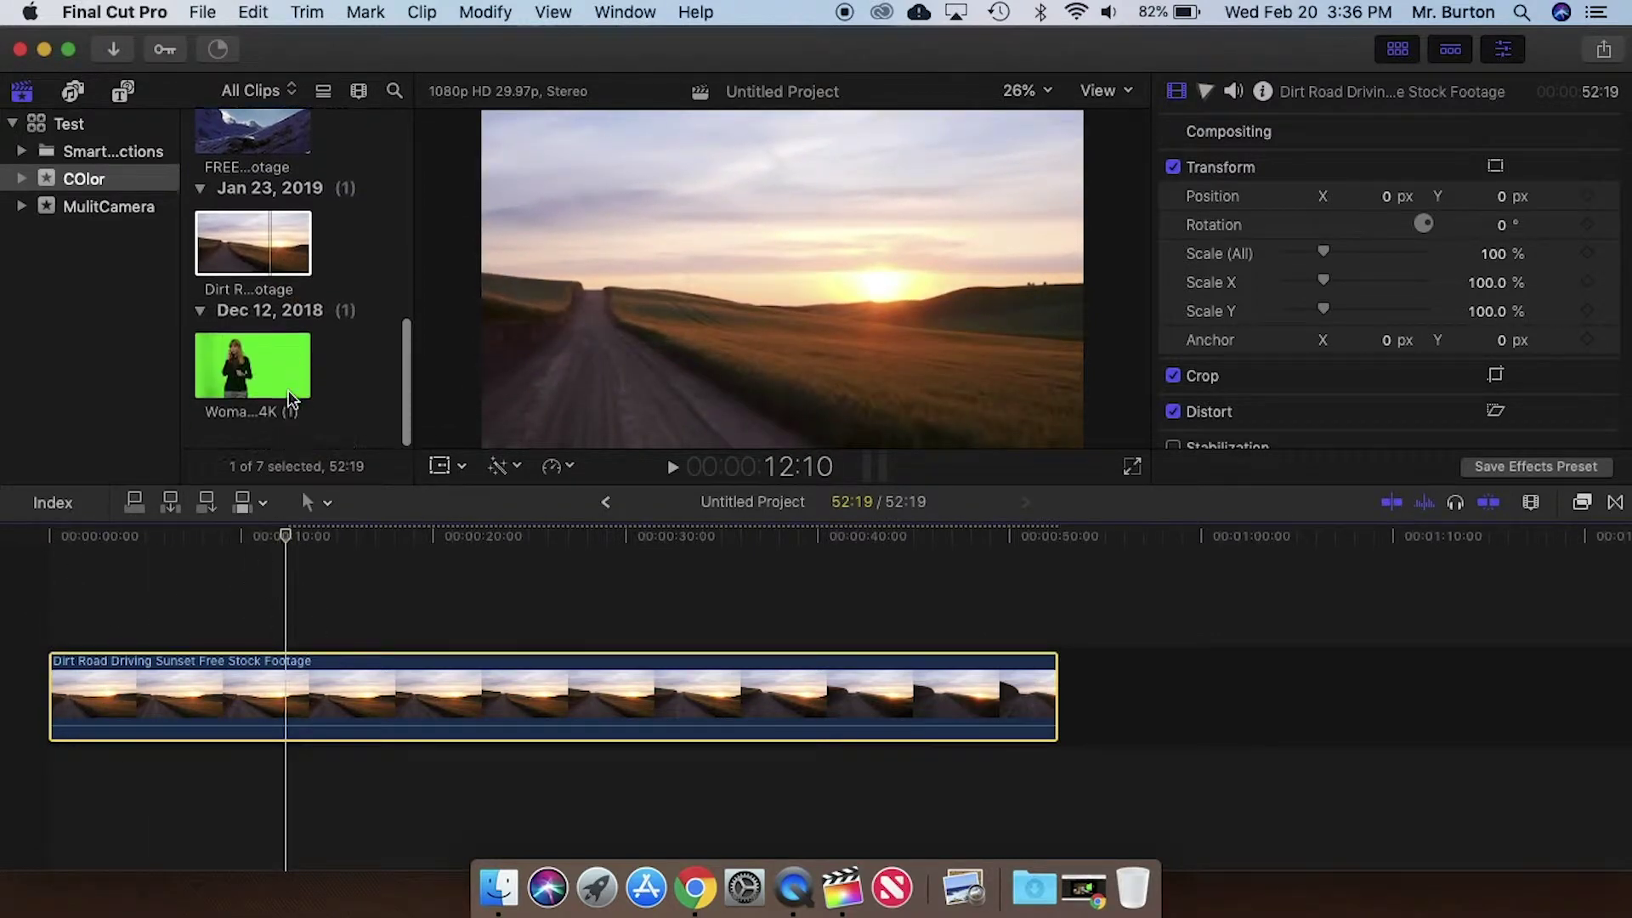
left_click(265, 374)
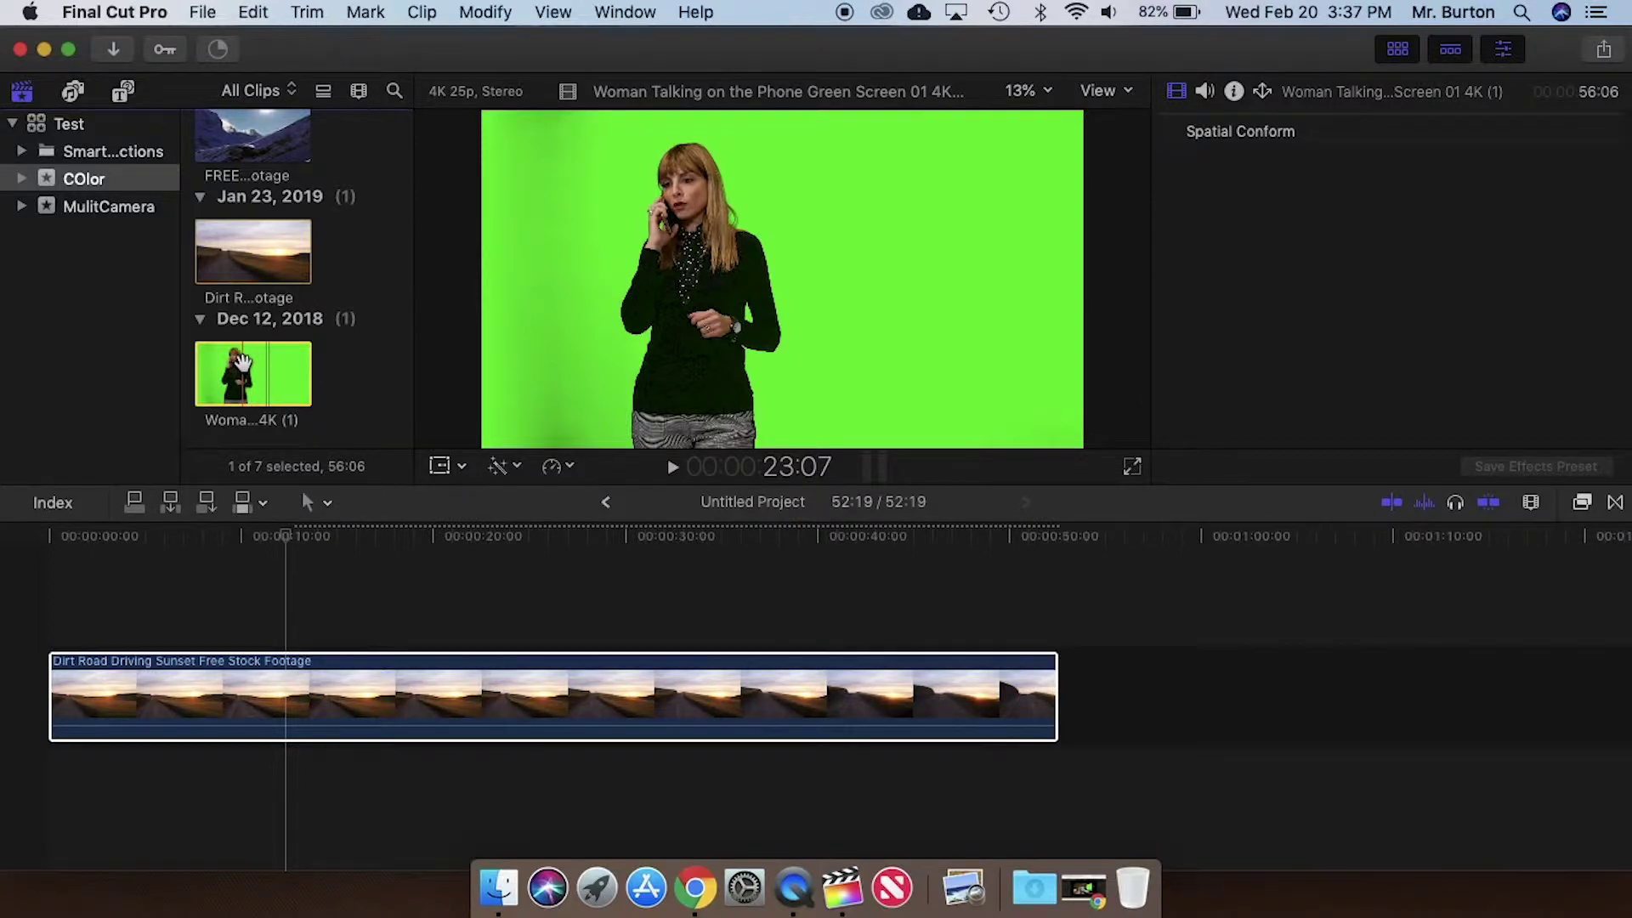
left_click_drag(251, 371, 55, 595)
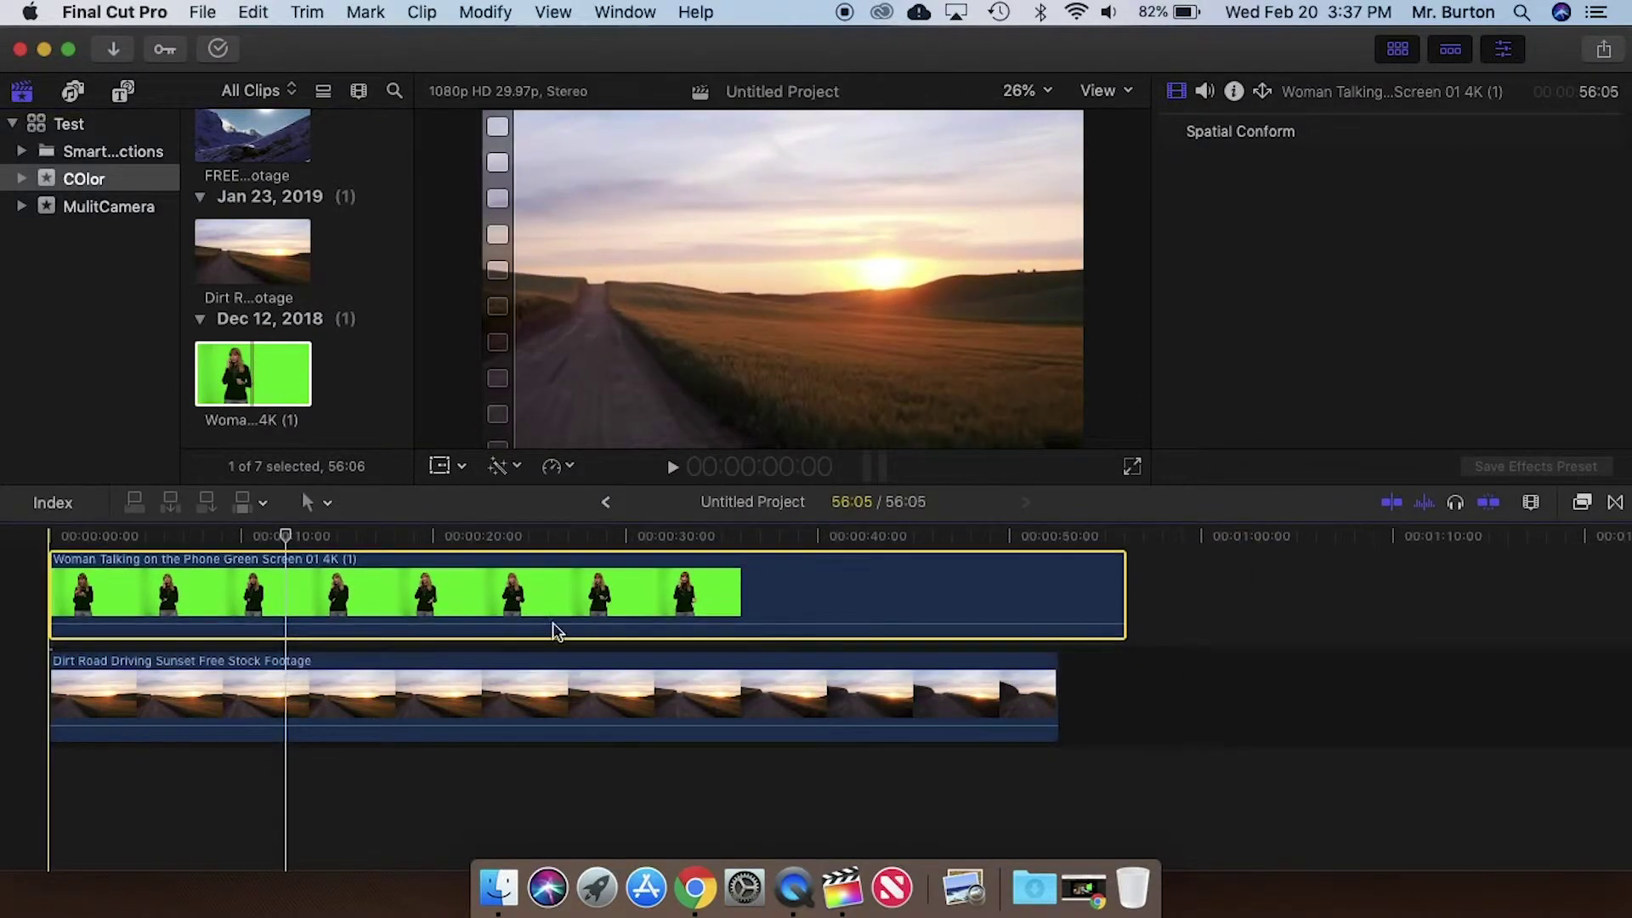
left_click_drag(1122, 588, 945, 600)
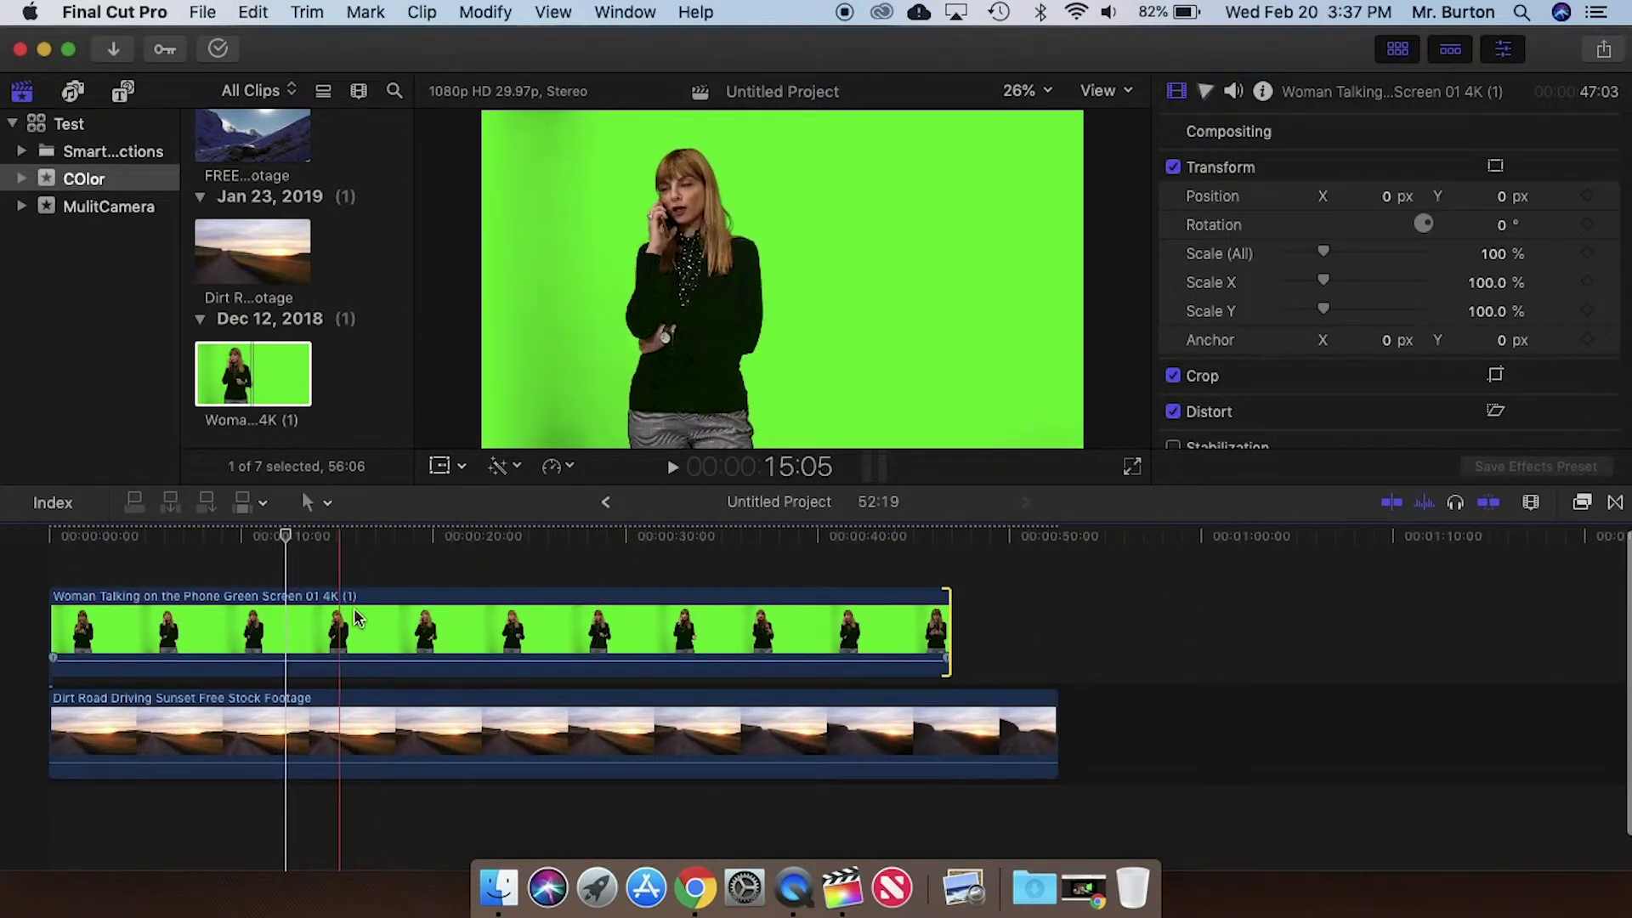
Apply the Keyer effect from the Keying category to the green-screen clip
left_click(629, 625)
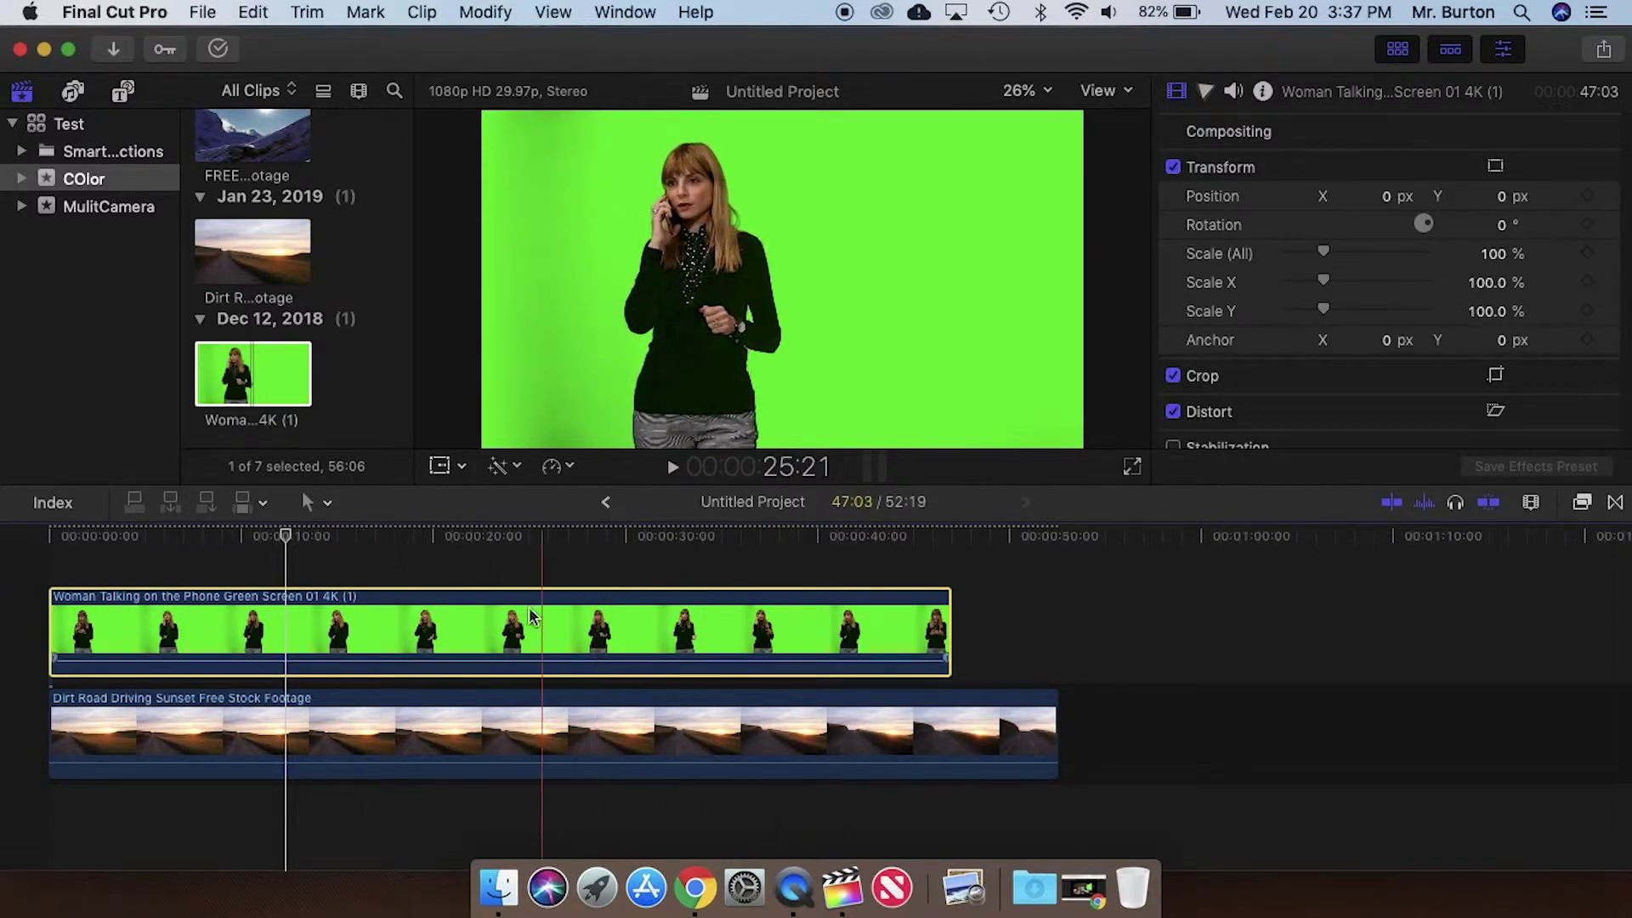
left_click(1580, 505)
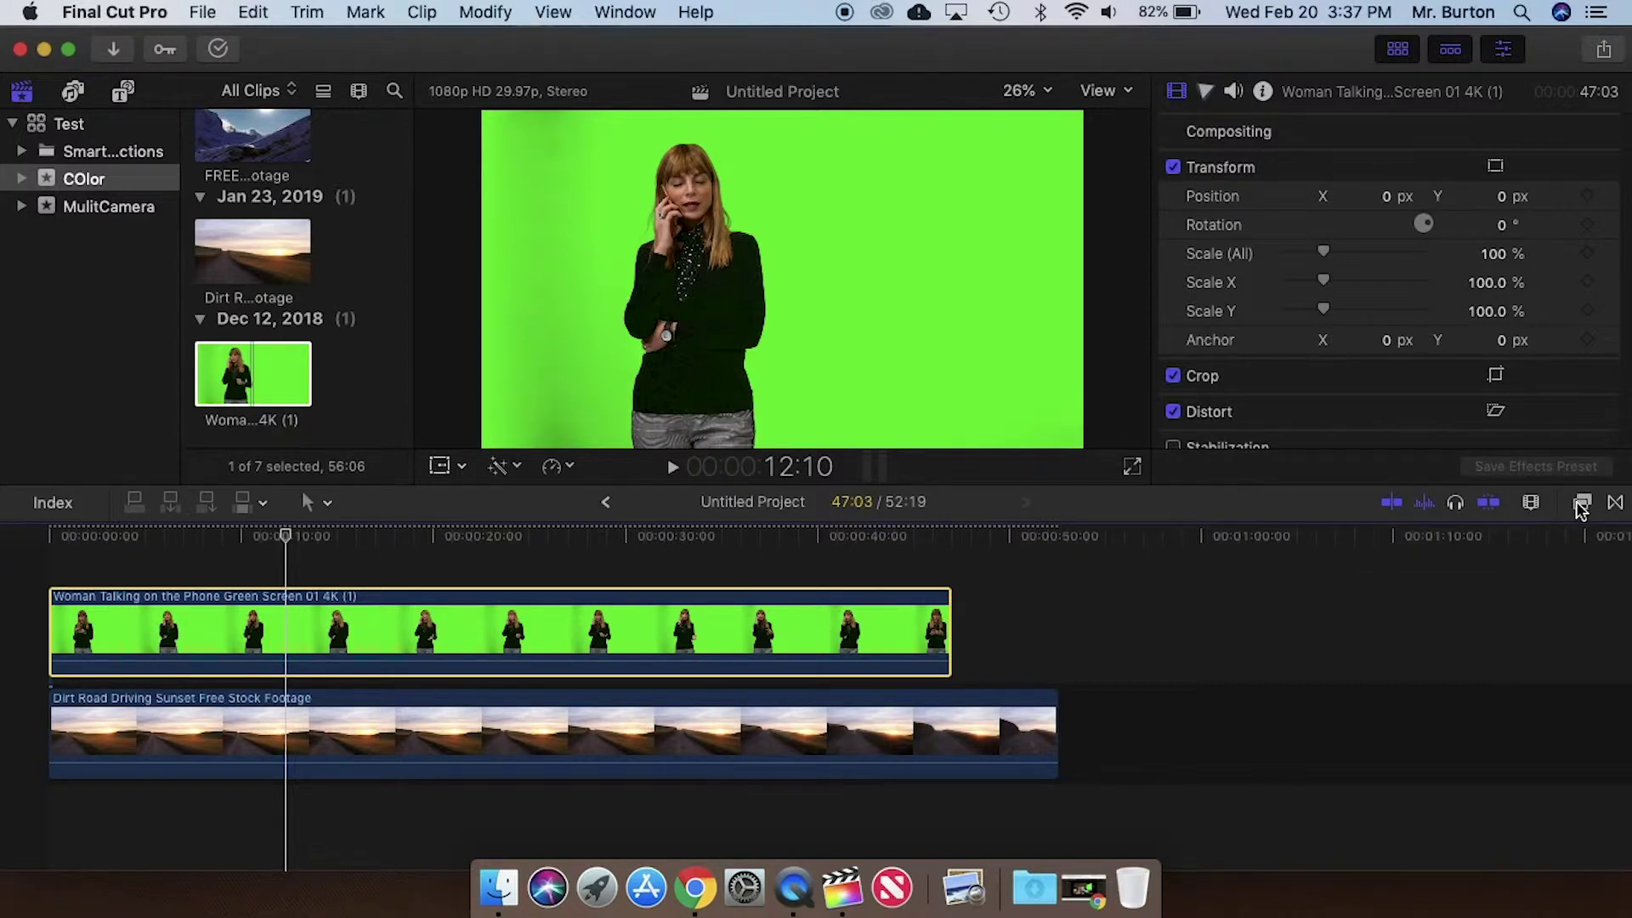
scroll(1283, 625, "down", 3)
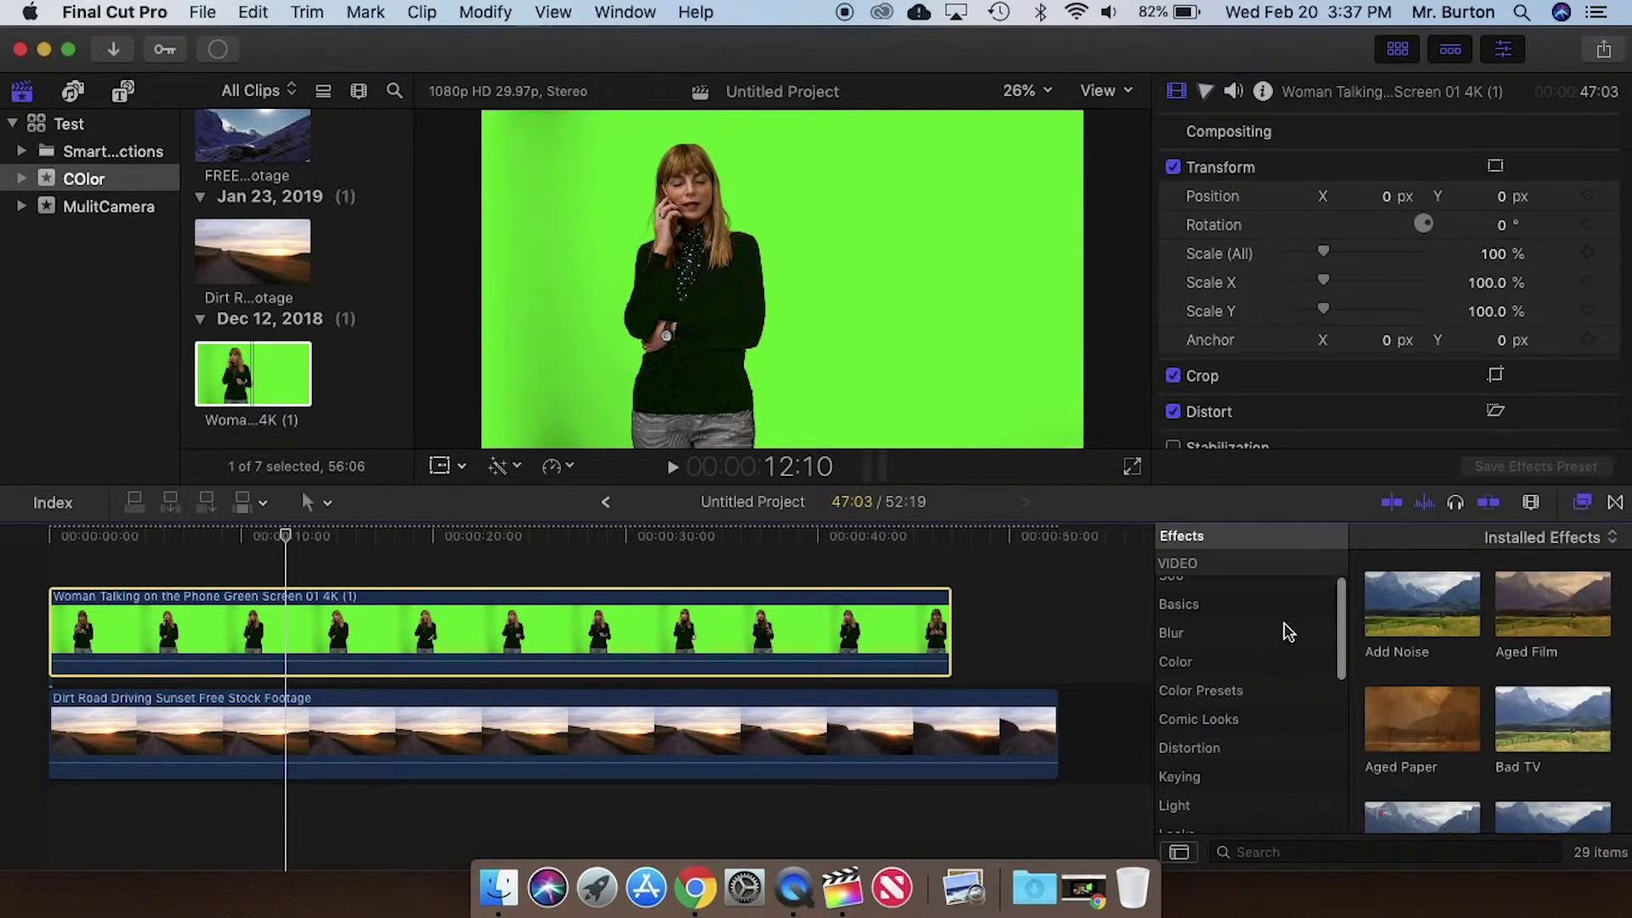
left_click(1233, 736)
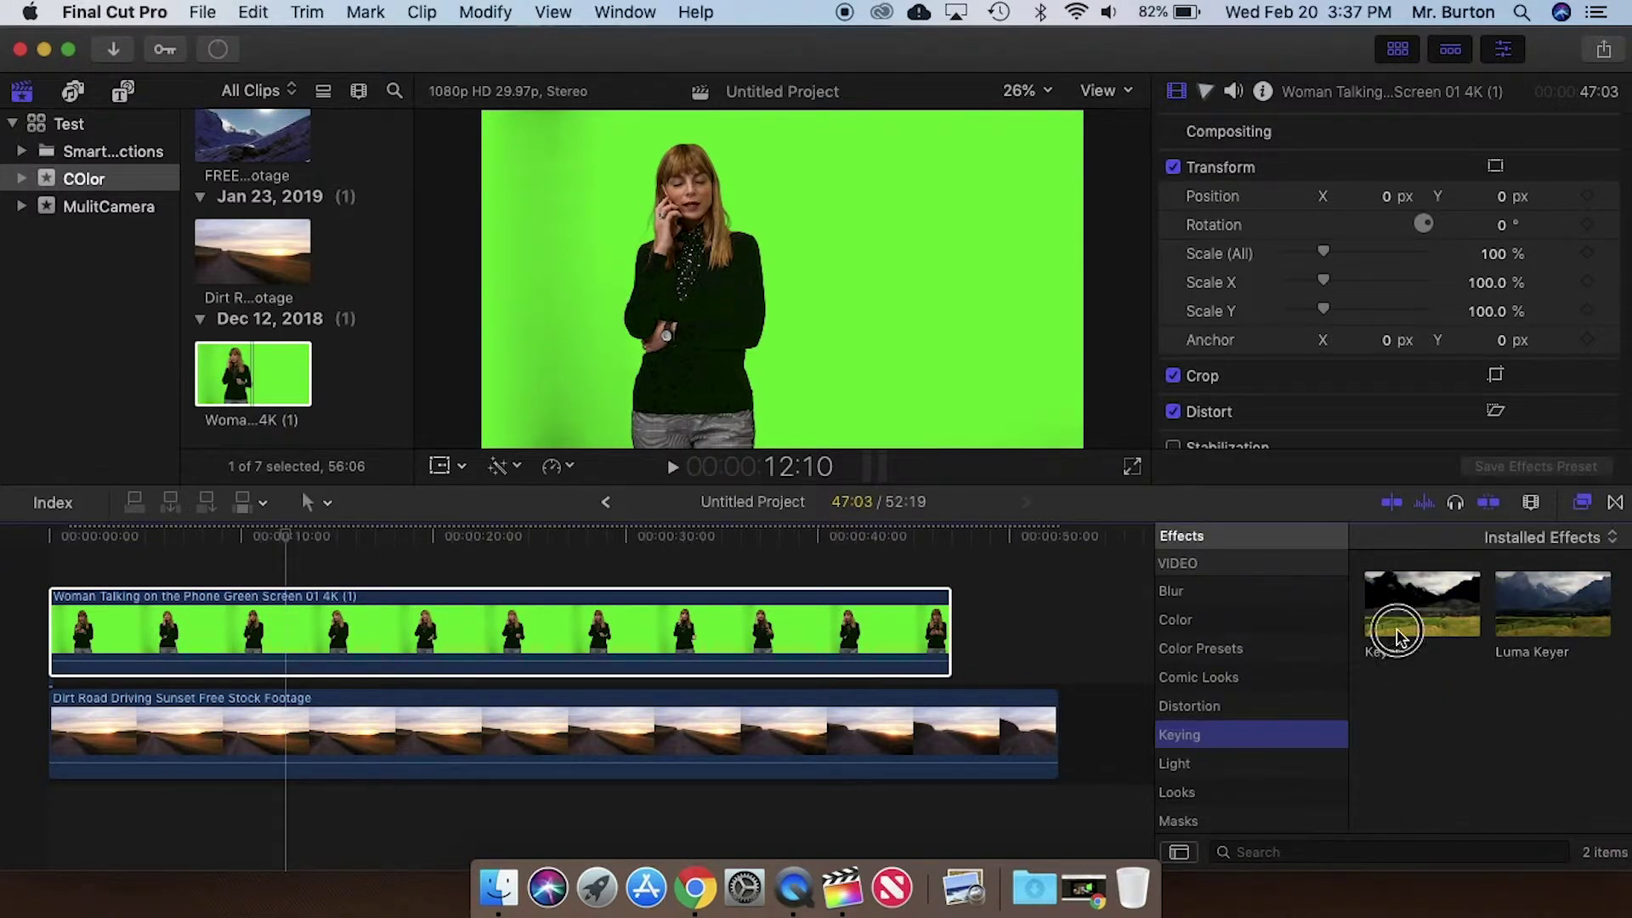
left_click(1398, 619)
left_click_drag(1398, 619, 808, 635)
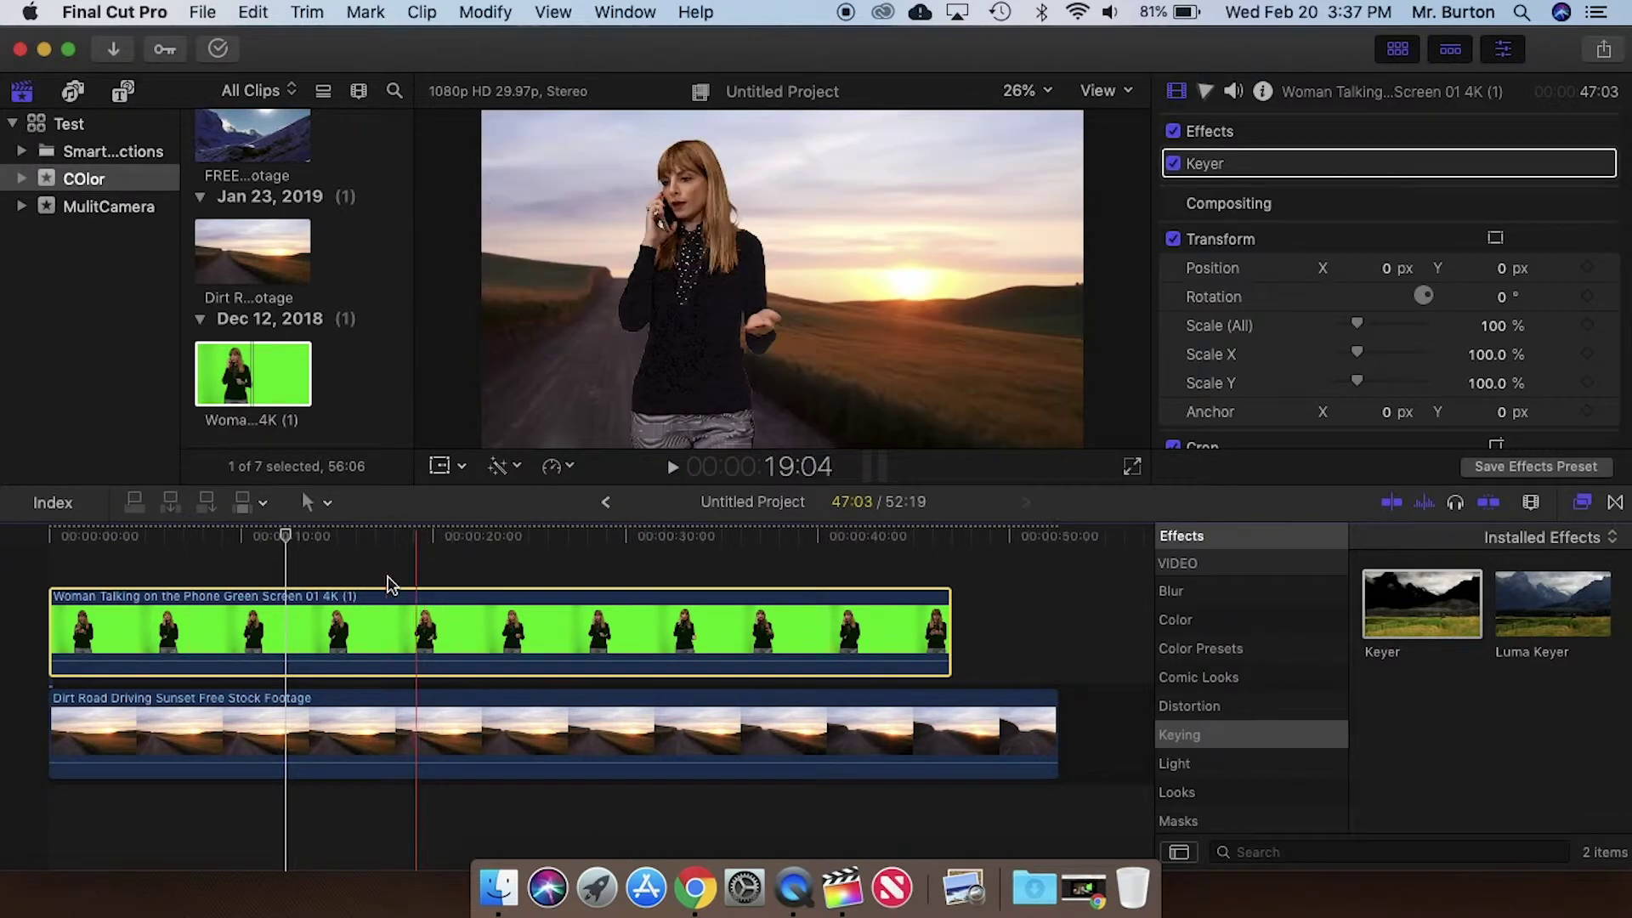
Compare the green-screen clip with the Keyer effect disabled and enabled at 19:18
left_click_drag(289, 534, 425, 544)
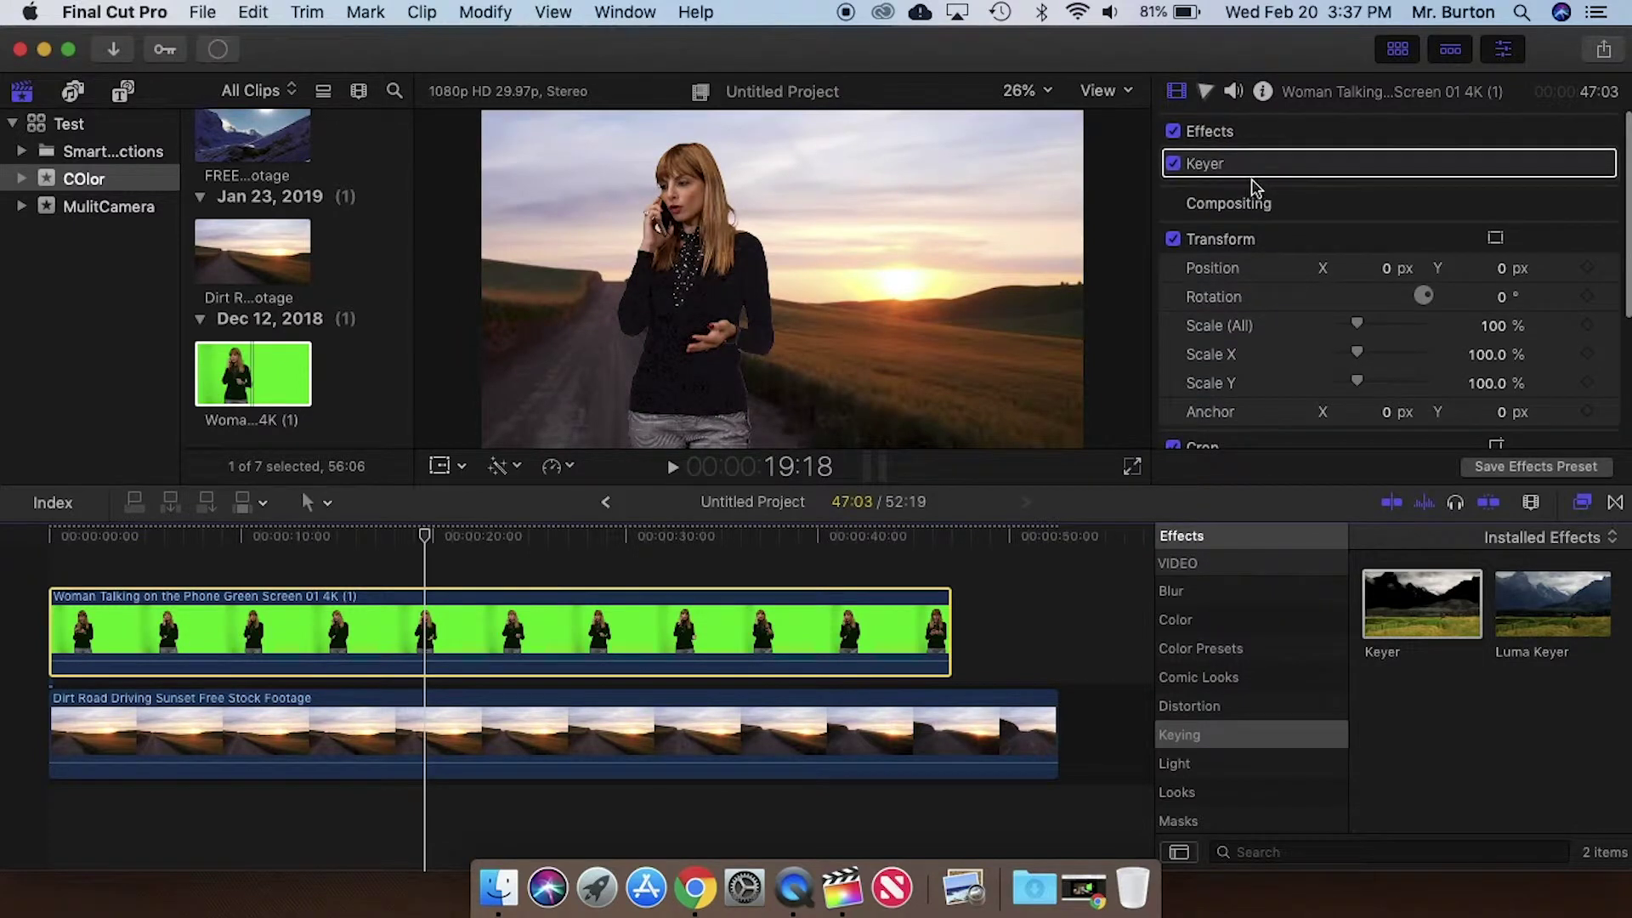
left_click(1173, 164)
left_click(1173, 164)
left_click(1174, 164)
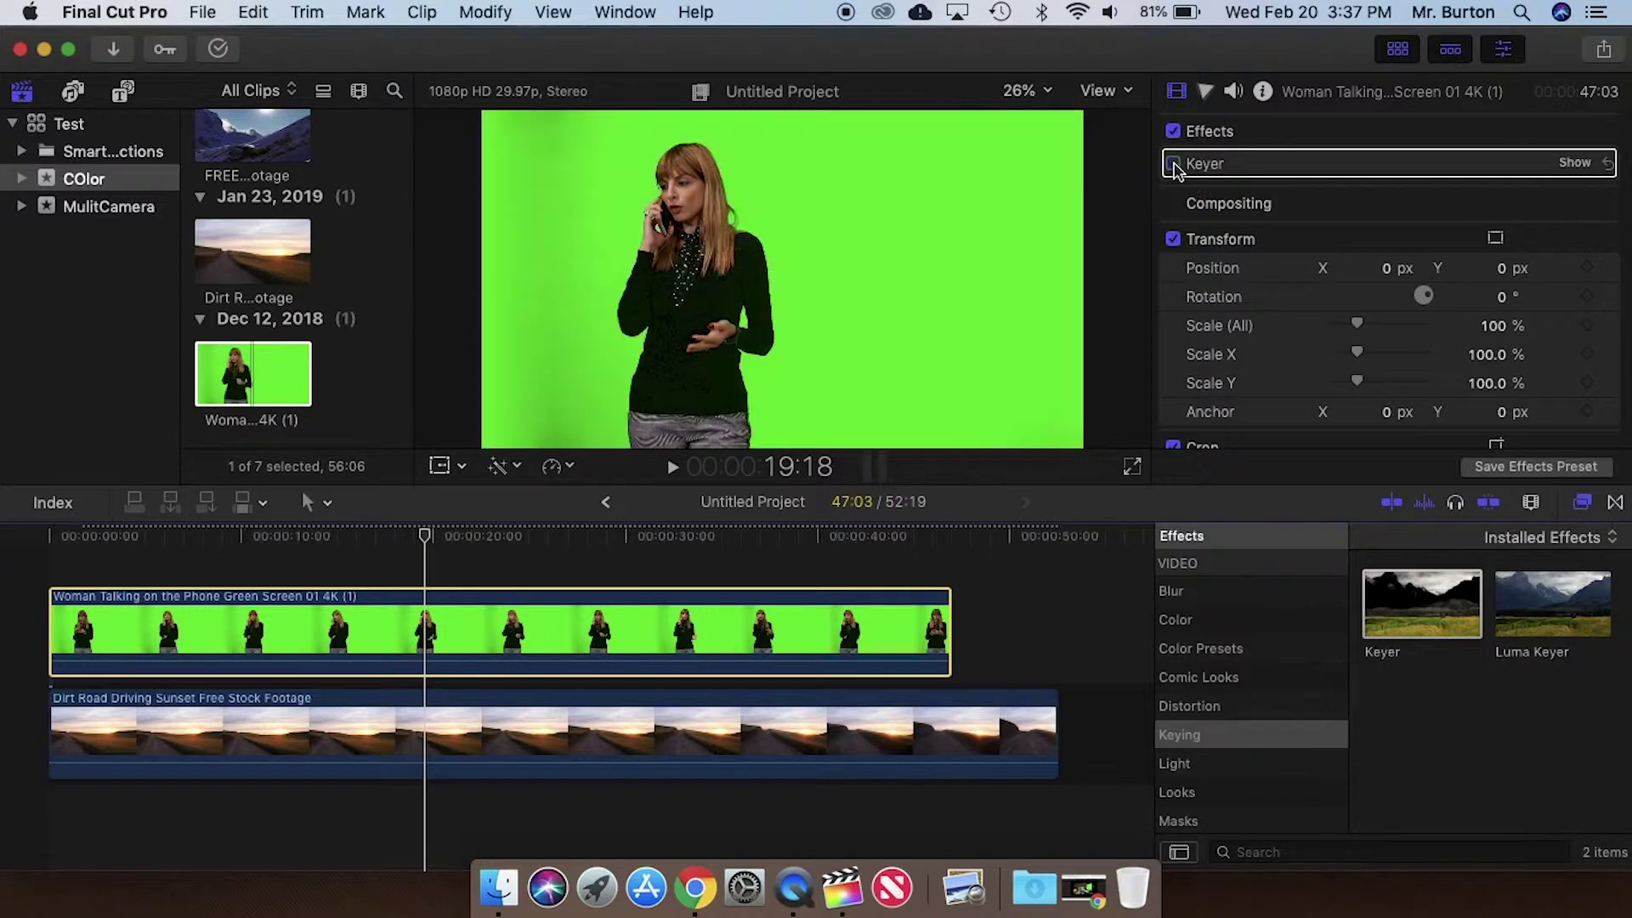
left_click(1173, 164)
Show the Keyer's settings and compare its Composite, Matte and Original views, ending on Matte
left_click(1576, 163)
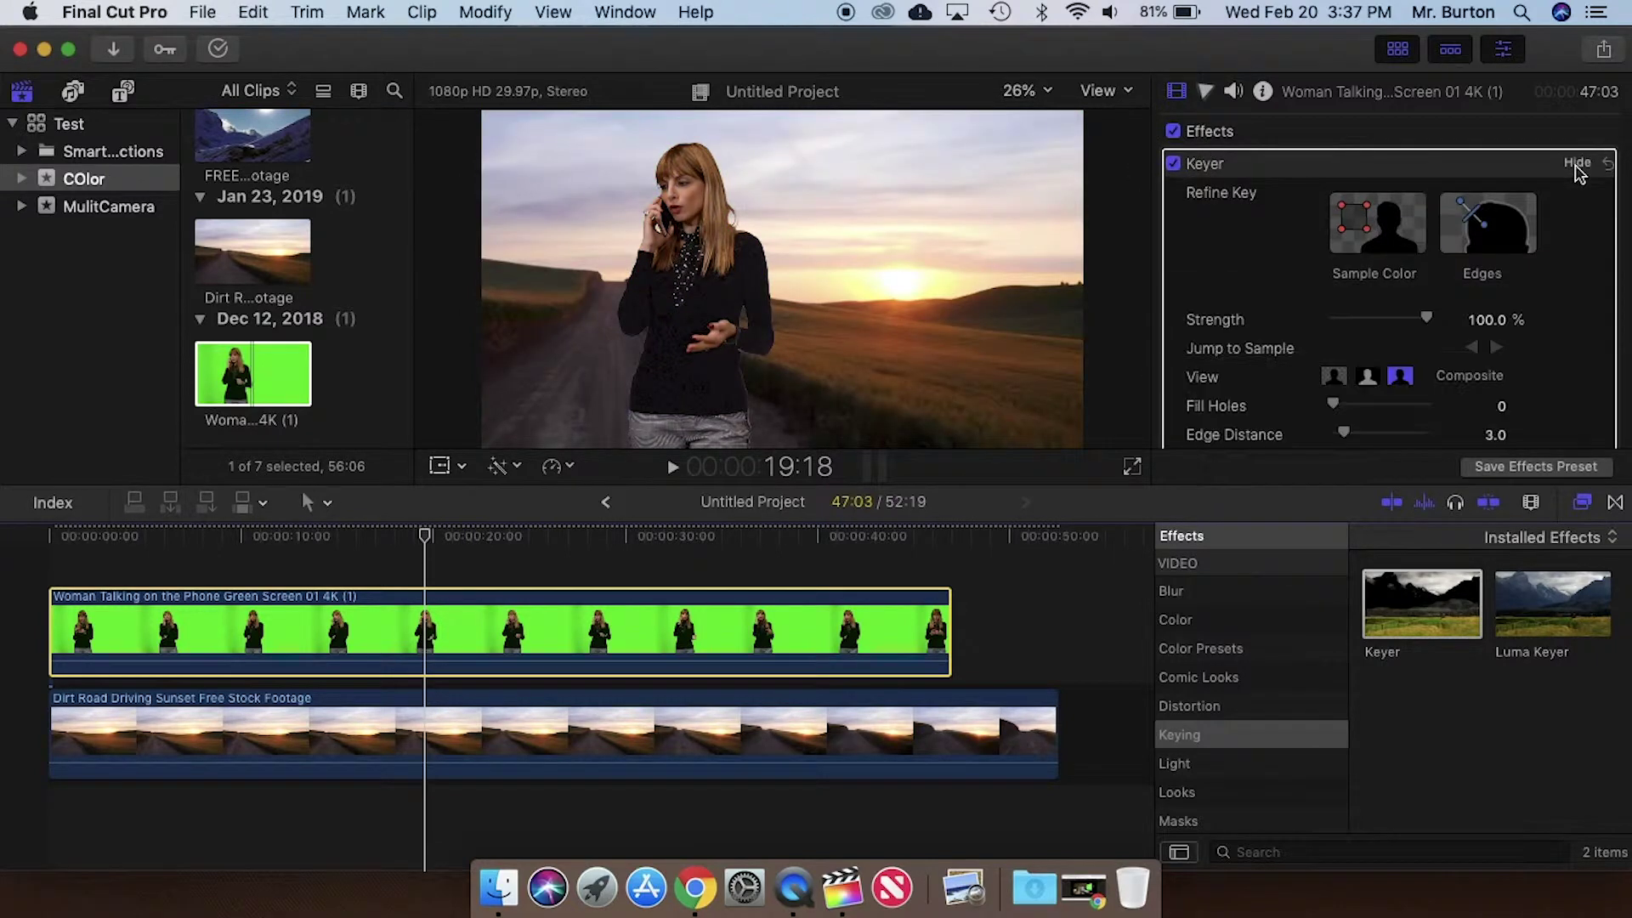
scroll(1360, 319, "down", 3)
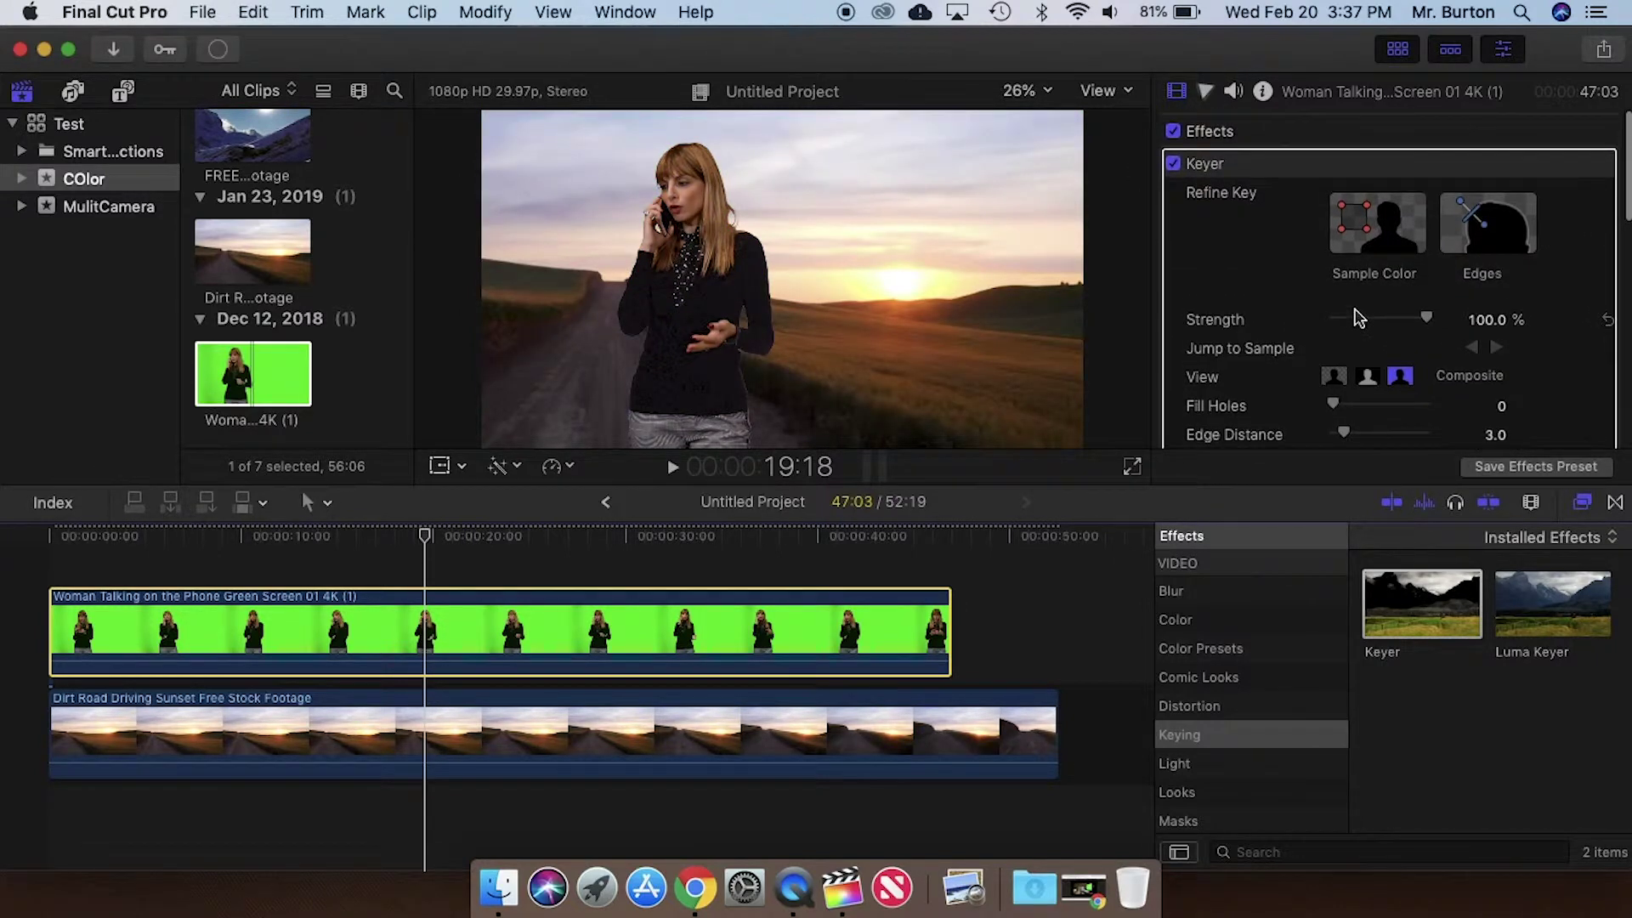
scroll(1357, 314, "up", 1)
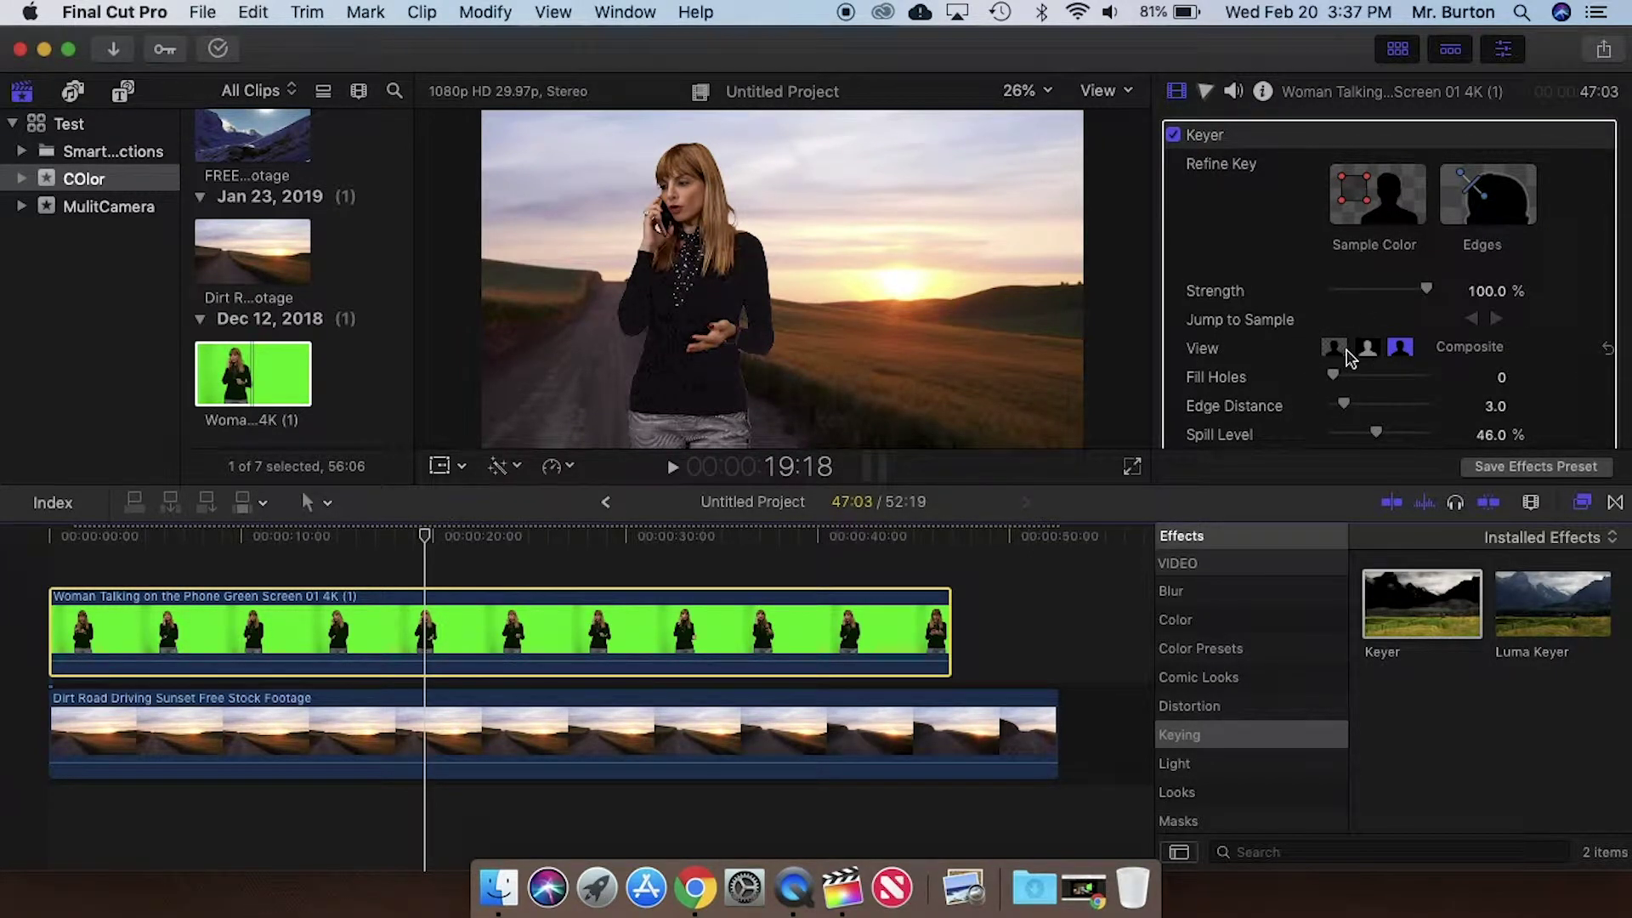
left_click(1367, 349)
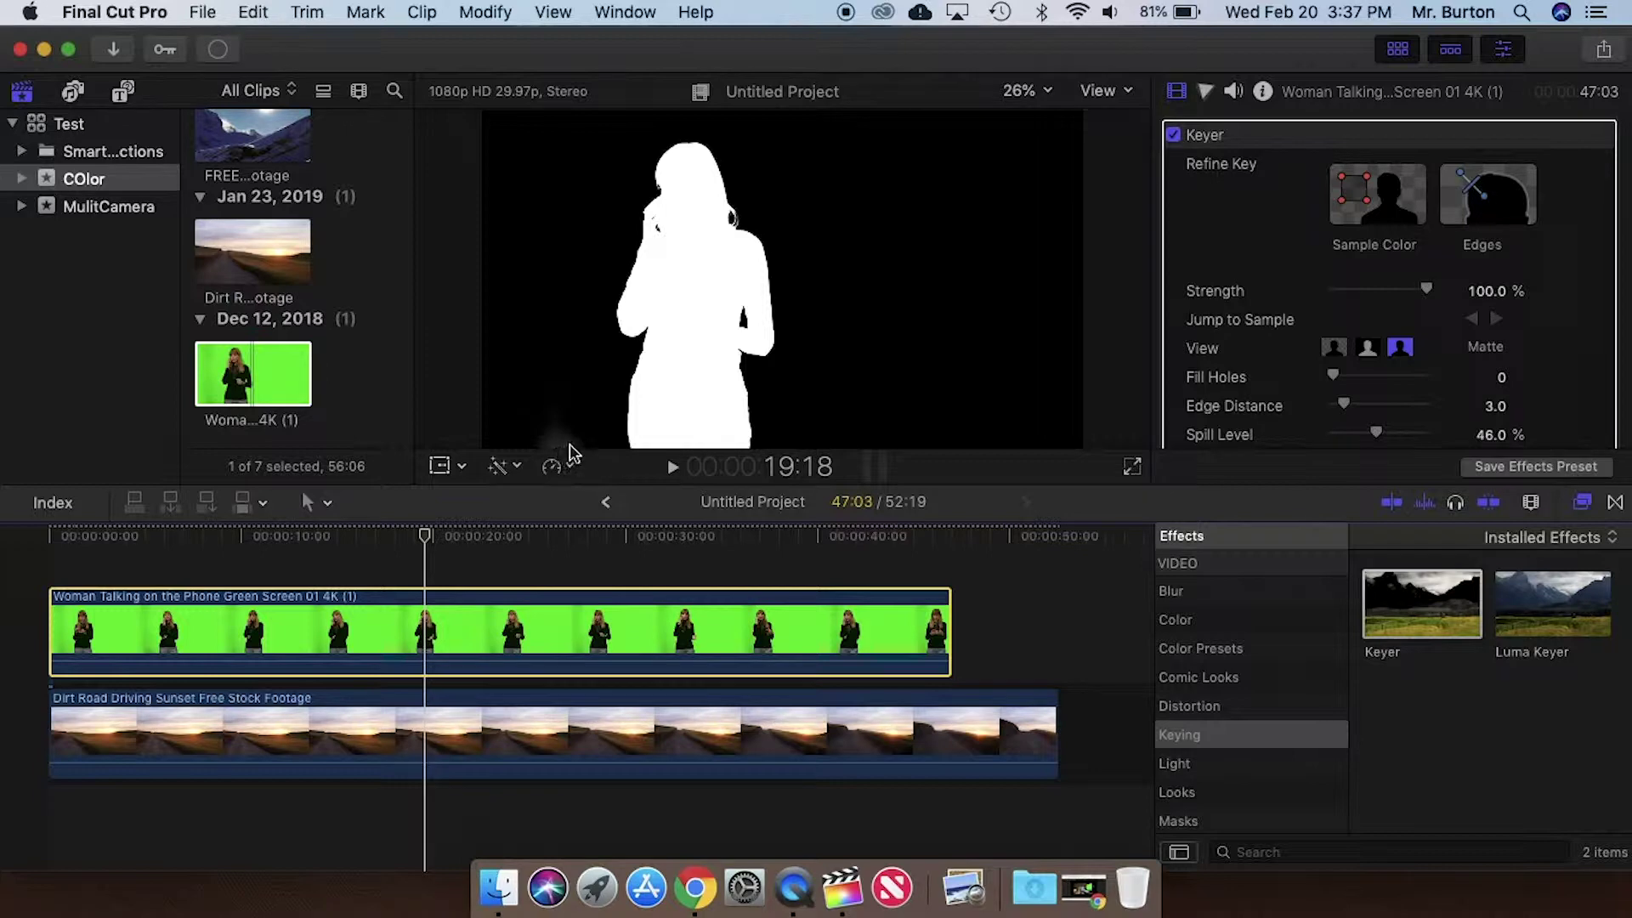
left_click(1400, 348)
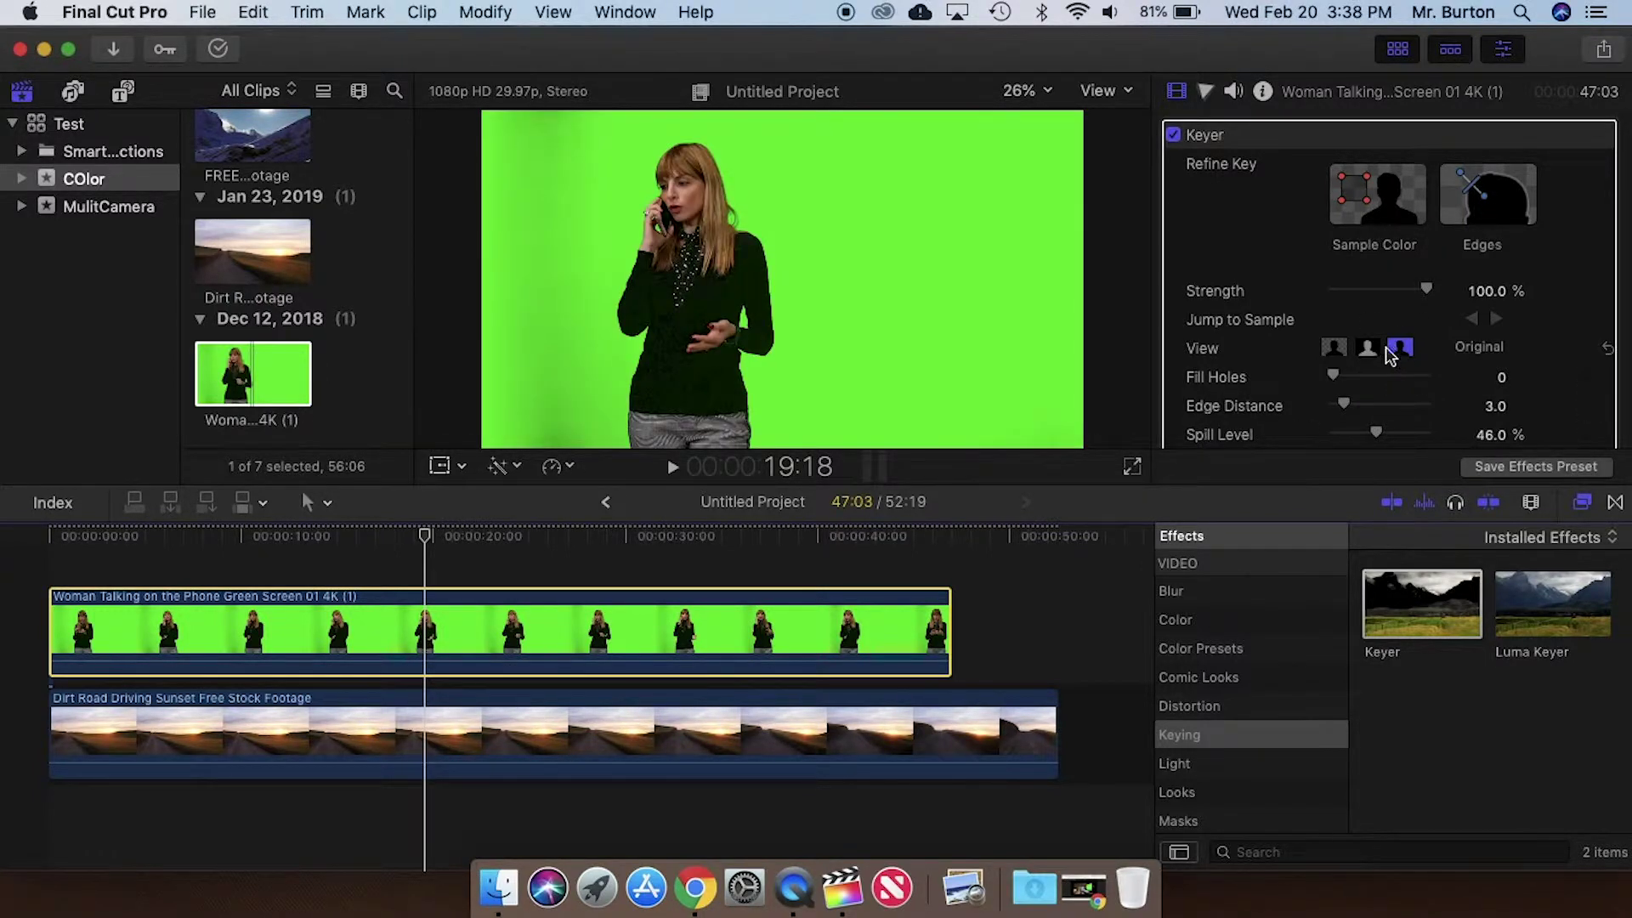
left_click(1335, 351)
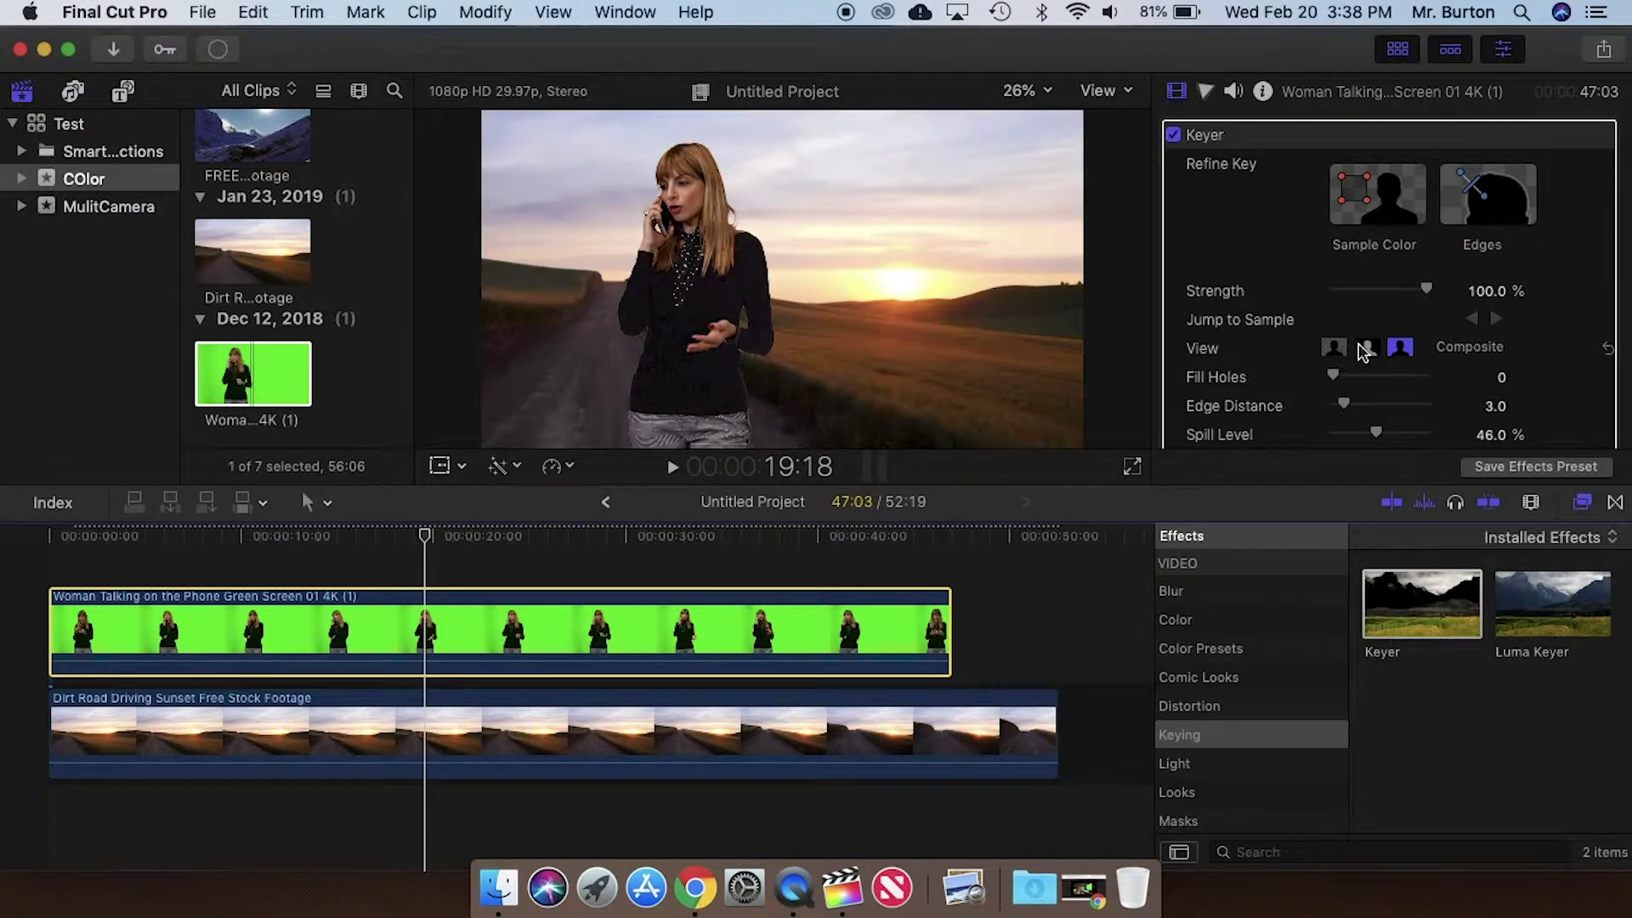
left_click(1398, 351)
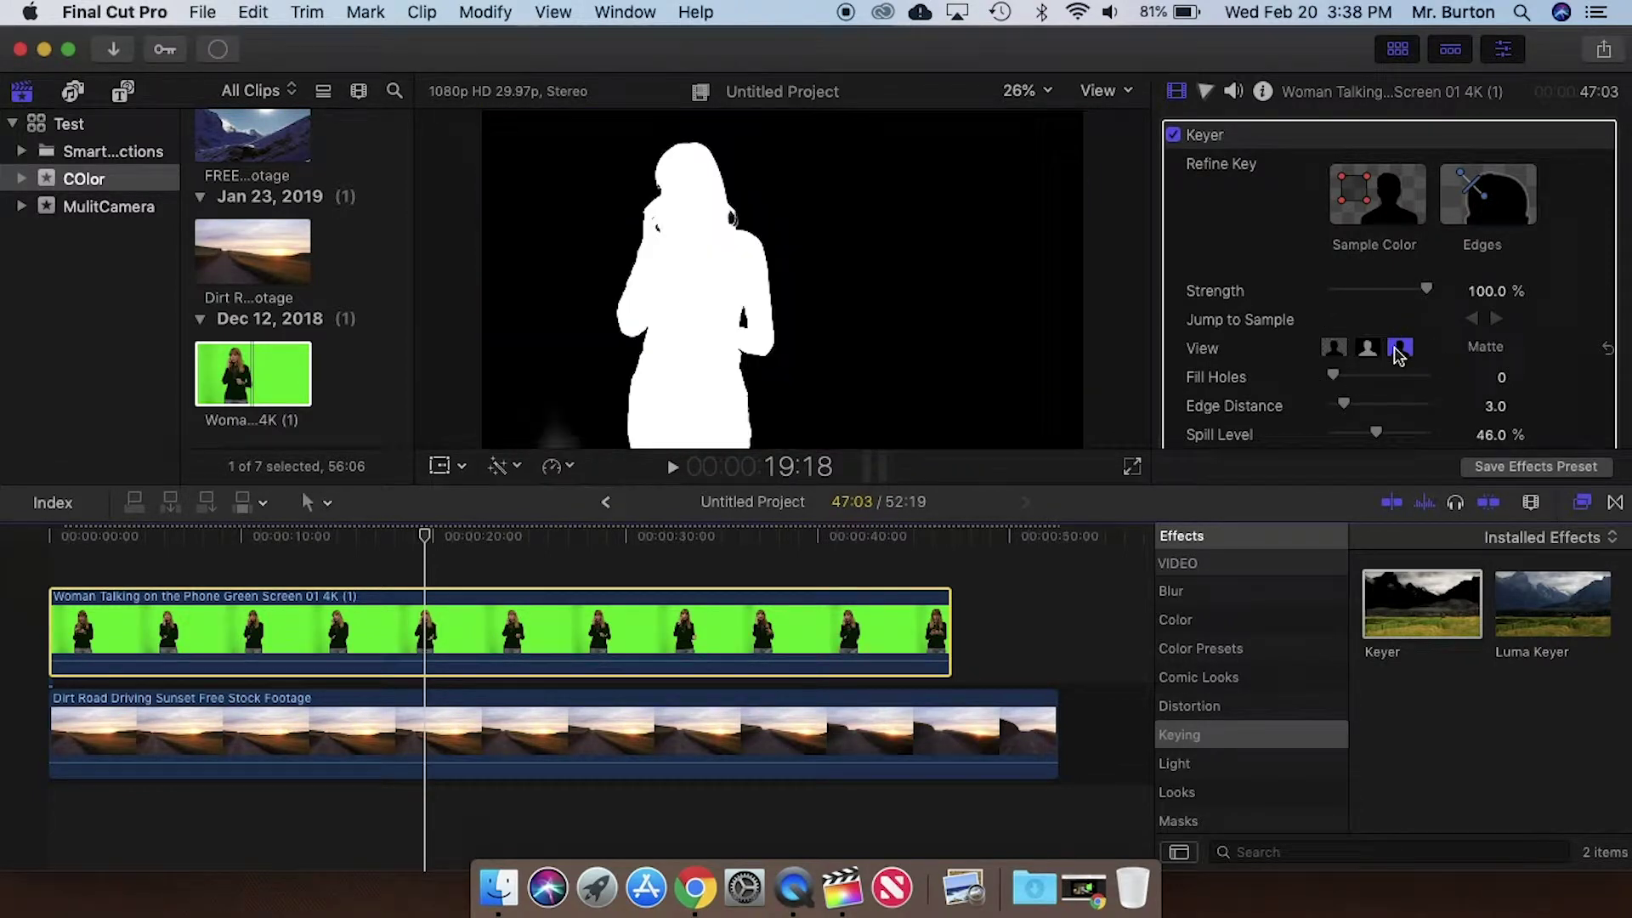
left_click(1332, 350)
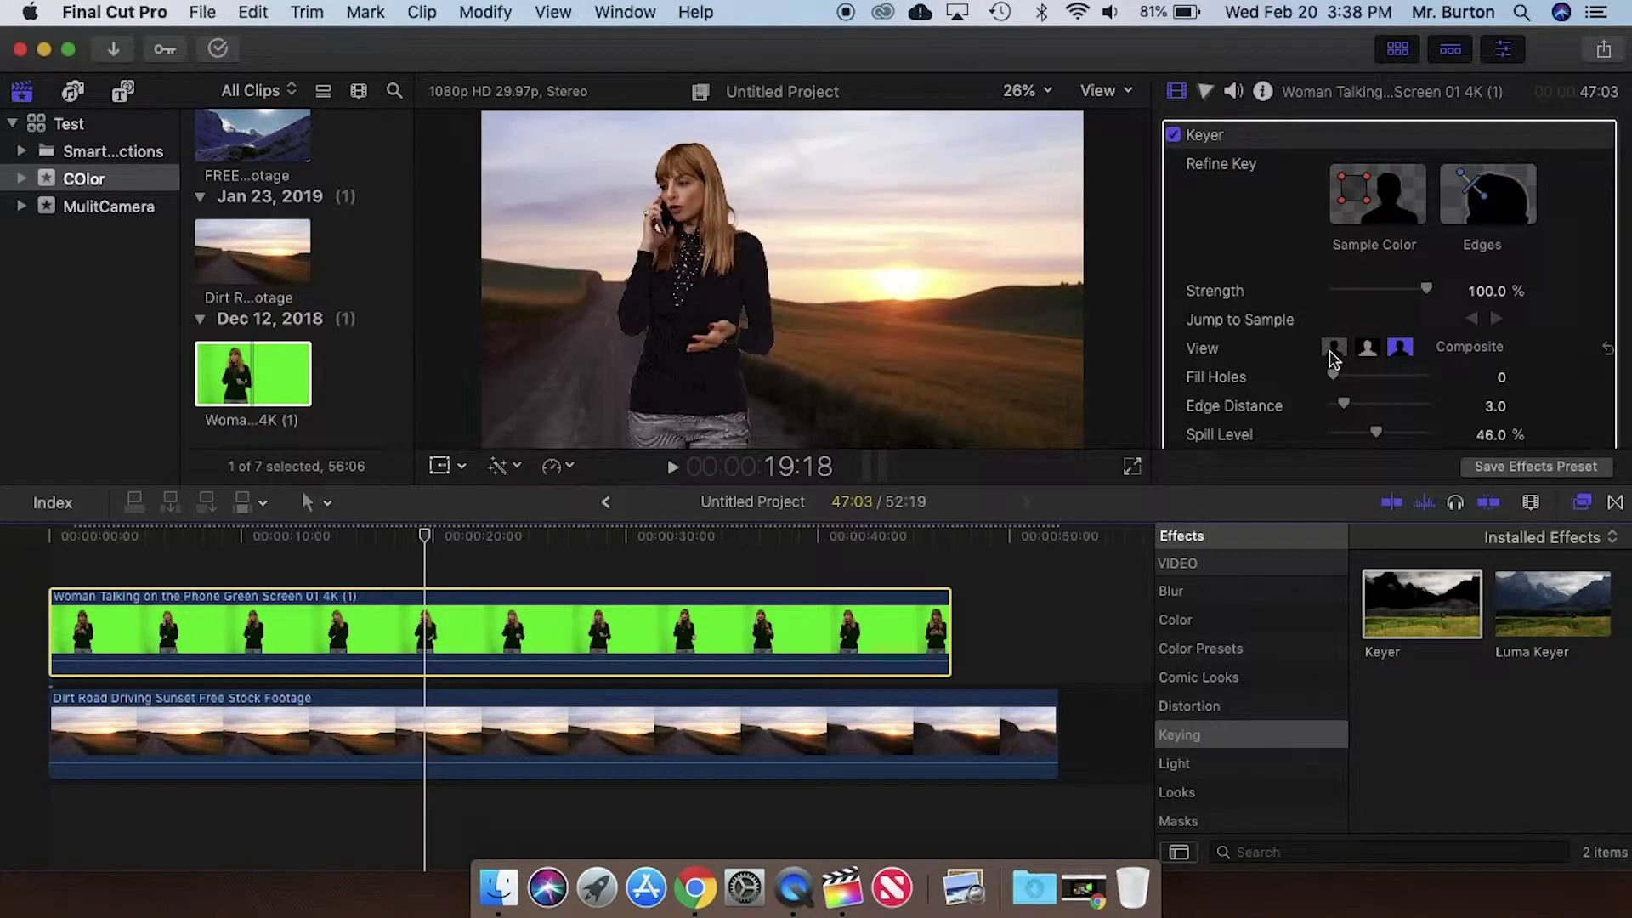
left_click(1368, 355)
left_click(1400, 355)
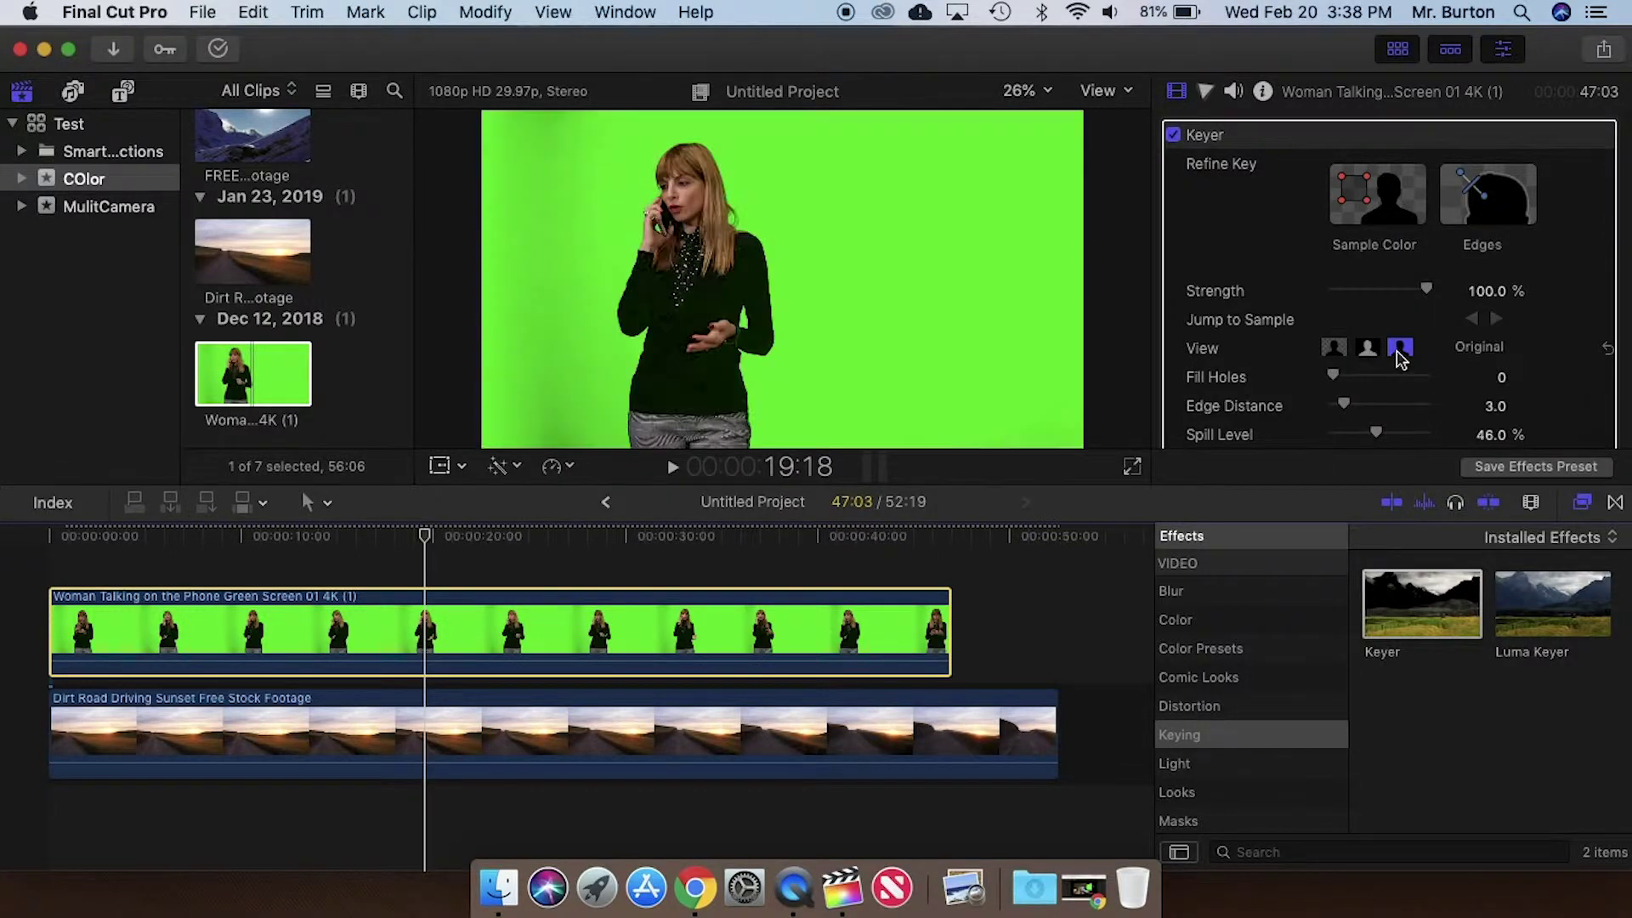
left_click(1370, 352)
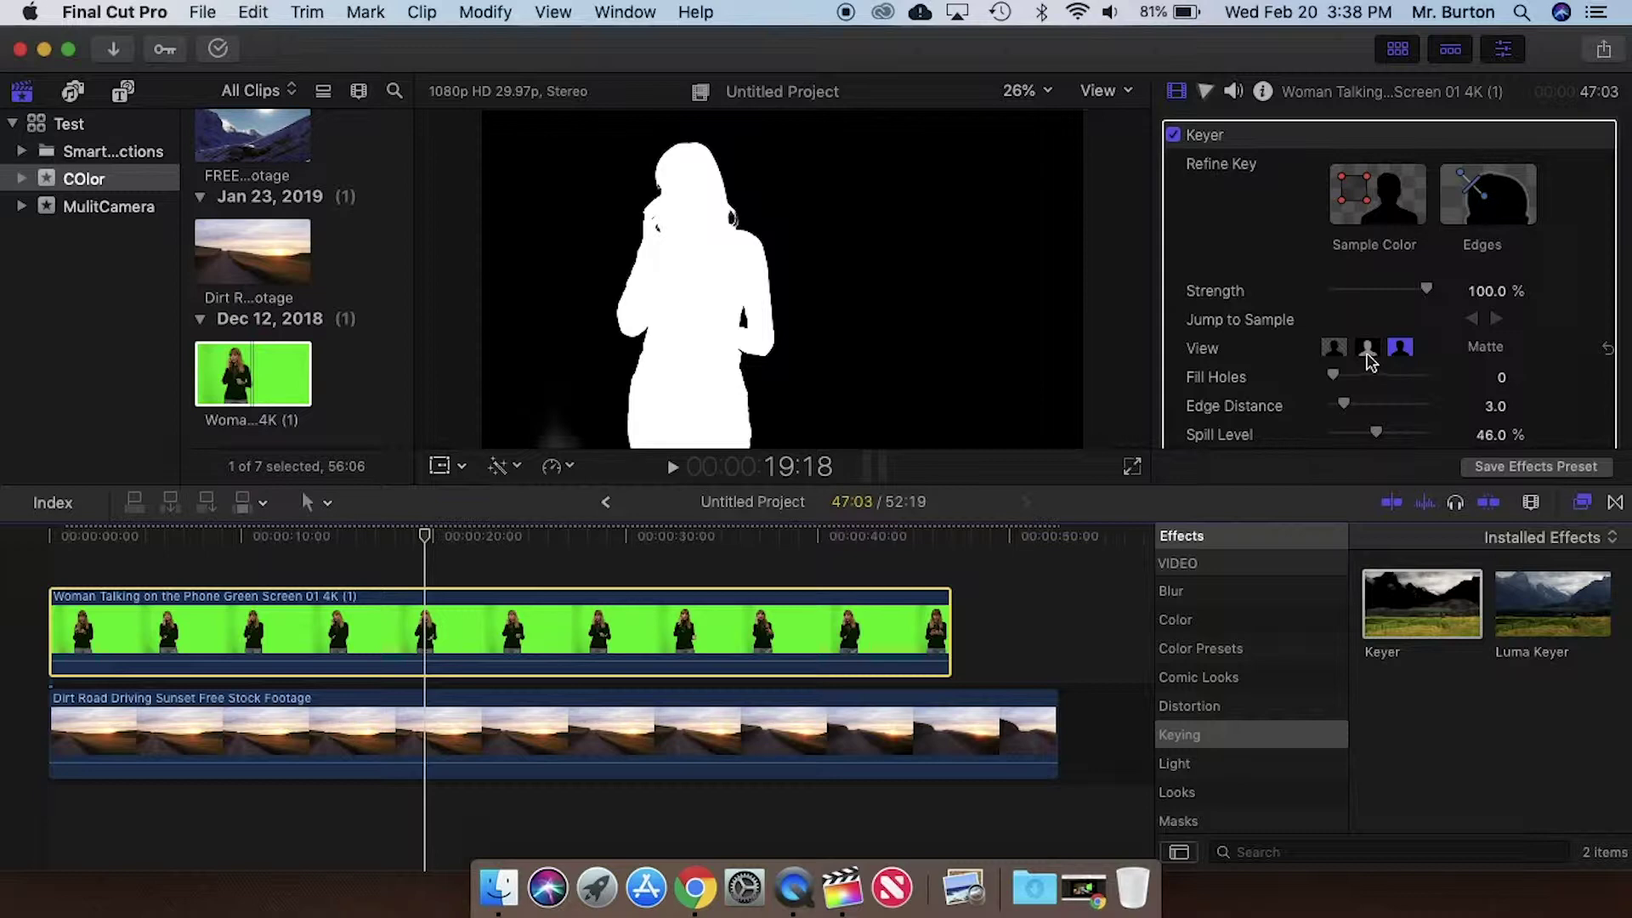
Try adjusting the Keyer's Strength and Fill Holes values in the matte view
mouse_move(1425, 289)
left_mouse_down()
mouse_move(1326, 296)
mouse_move(1449, 304)
left_mouse_up()
mouse_move(1336, 380)
left_mouse_down()
mouse_move(1405, 393)
mouse_move(1368, 395)
mouse_move(1362, 371)
mouse_move(1307, 381)
left_mouse_up()
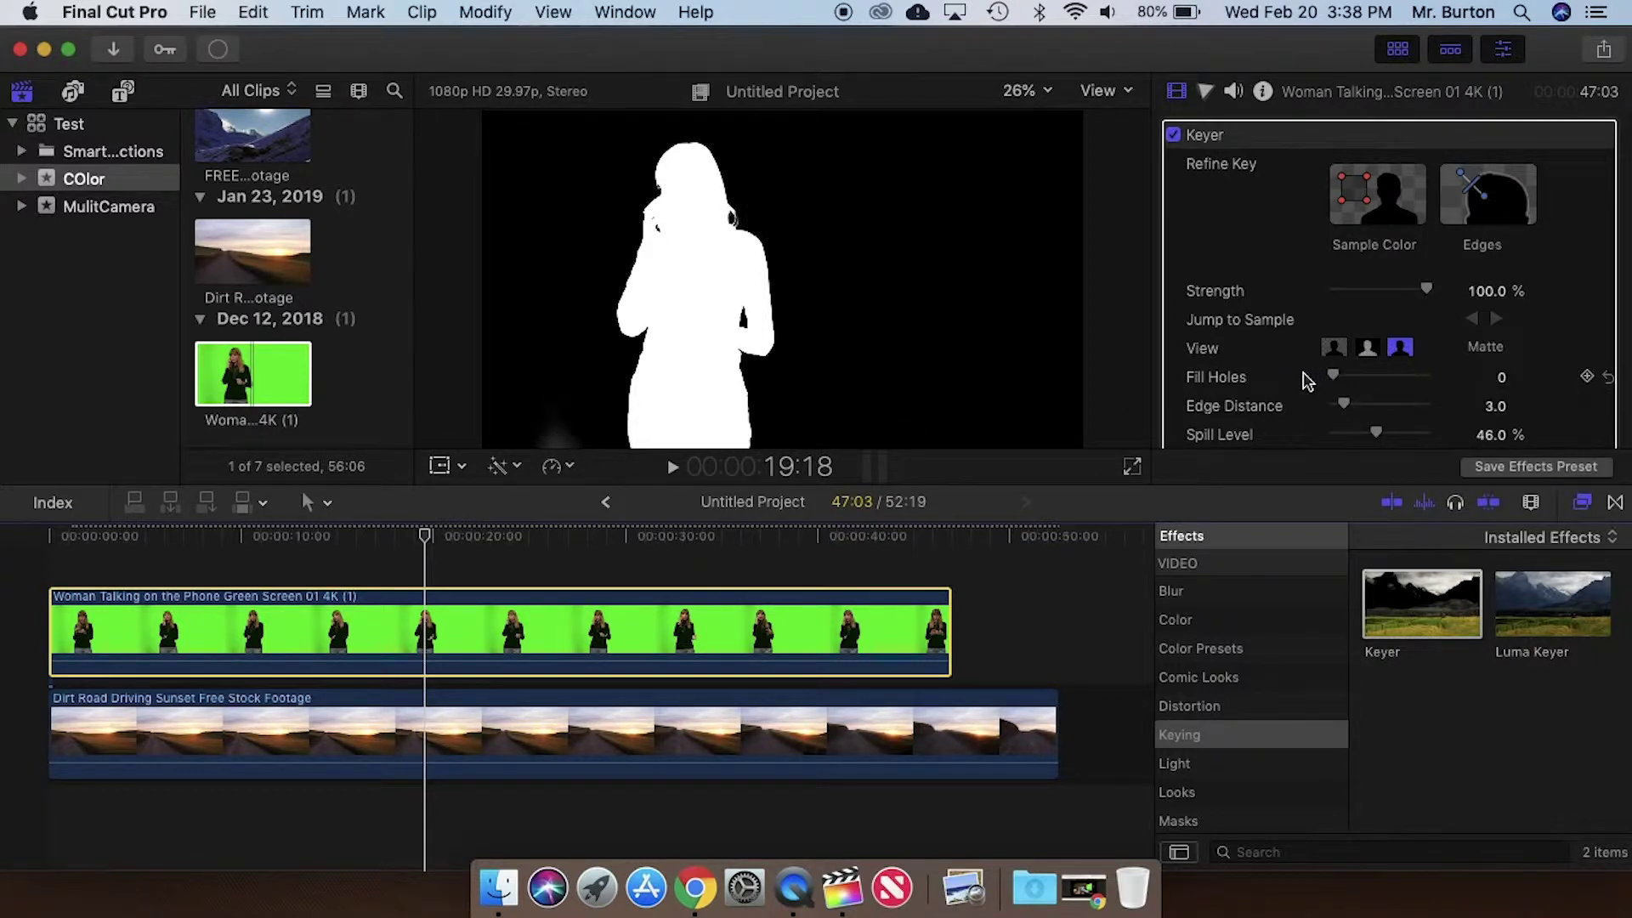
scroll(1307, 382, "down", 2)
scroll(1307, 381, "up", 2)
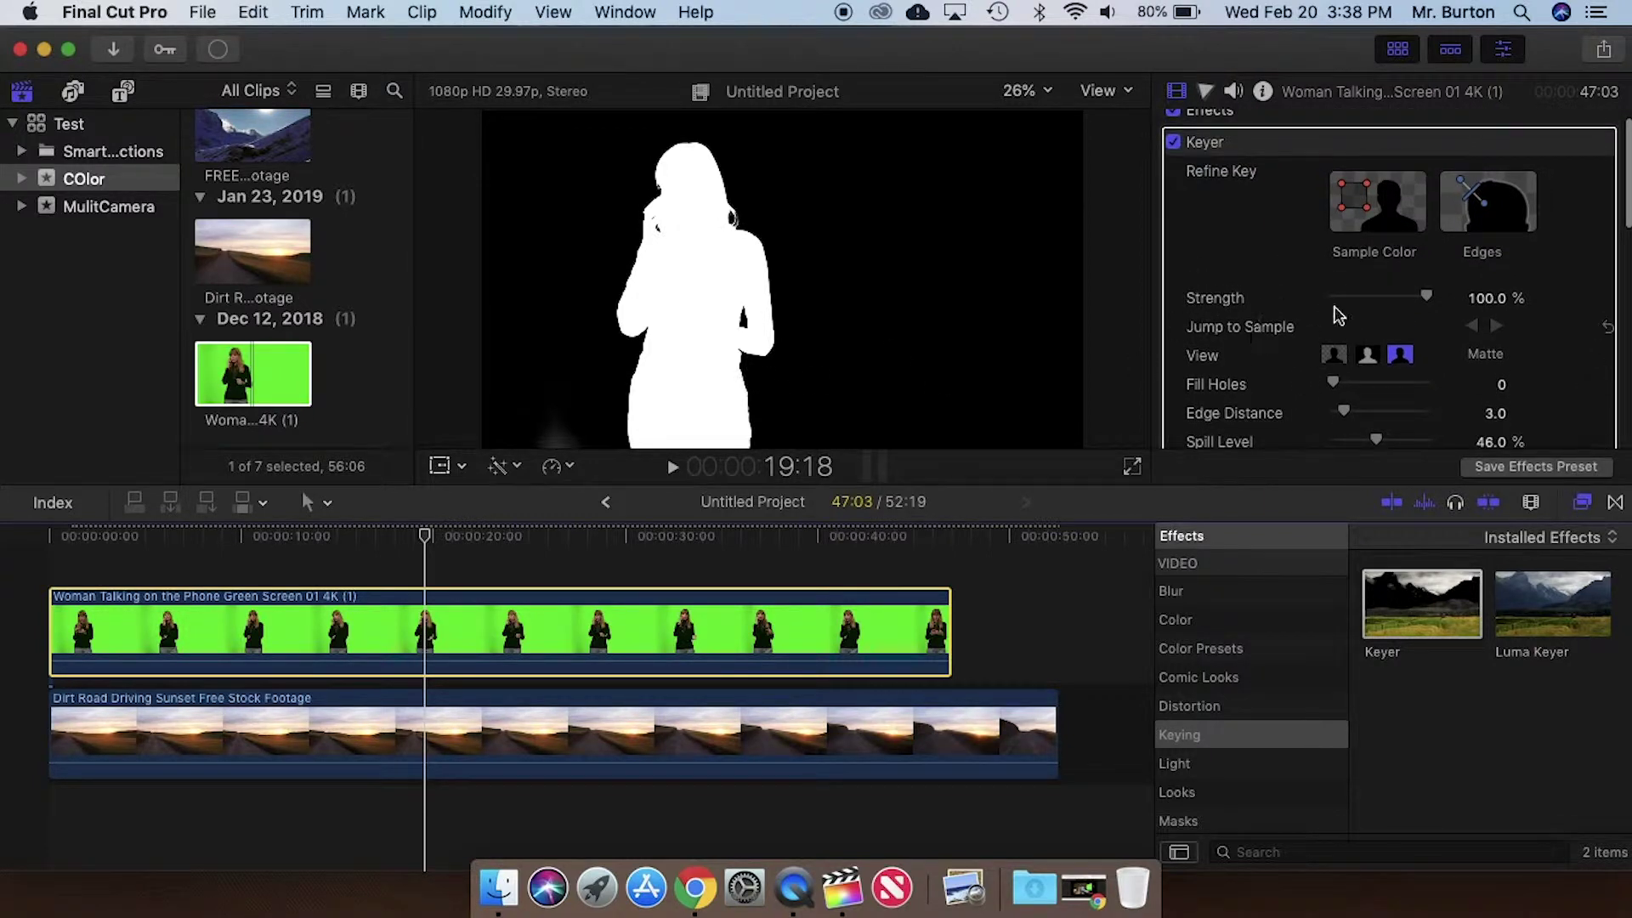
Add two Sample Color areas on the keyed background, one at the lower left of the woman and one at the picture's upper right
left_click(1376, 212)
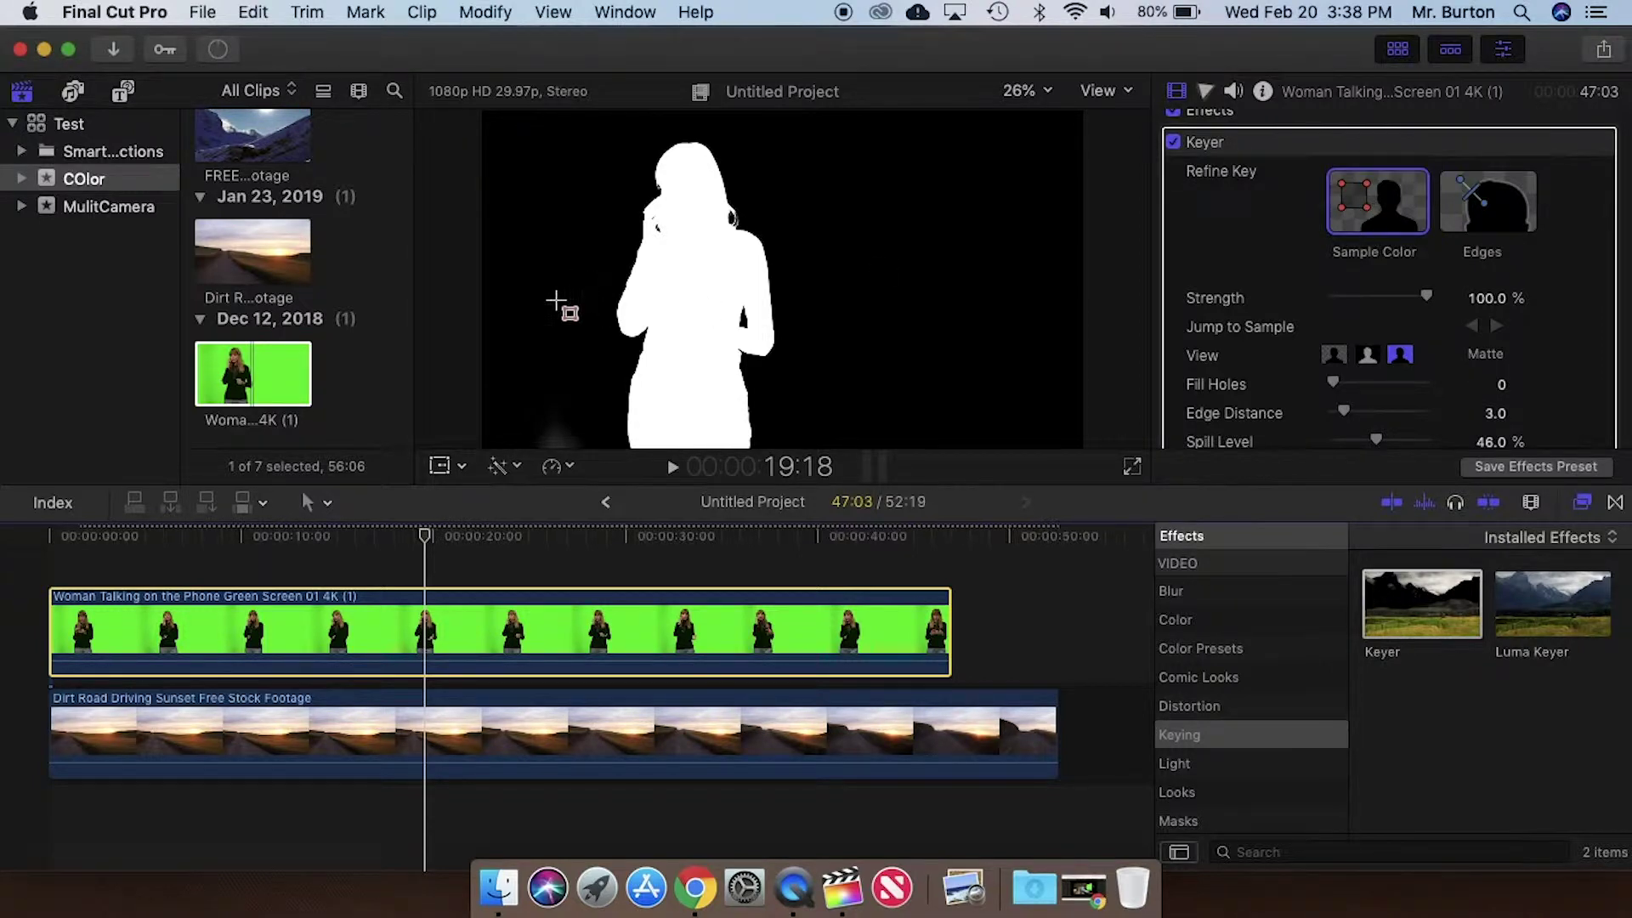
left_click_drag(512, 332, 601, 468)
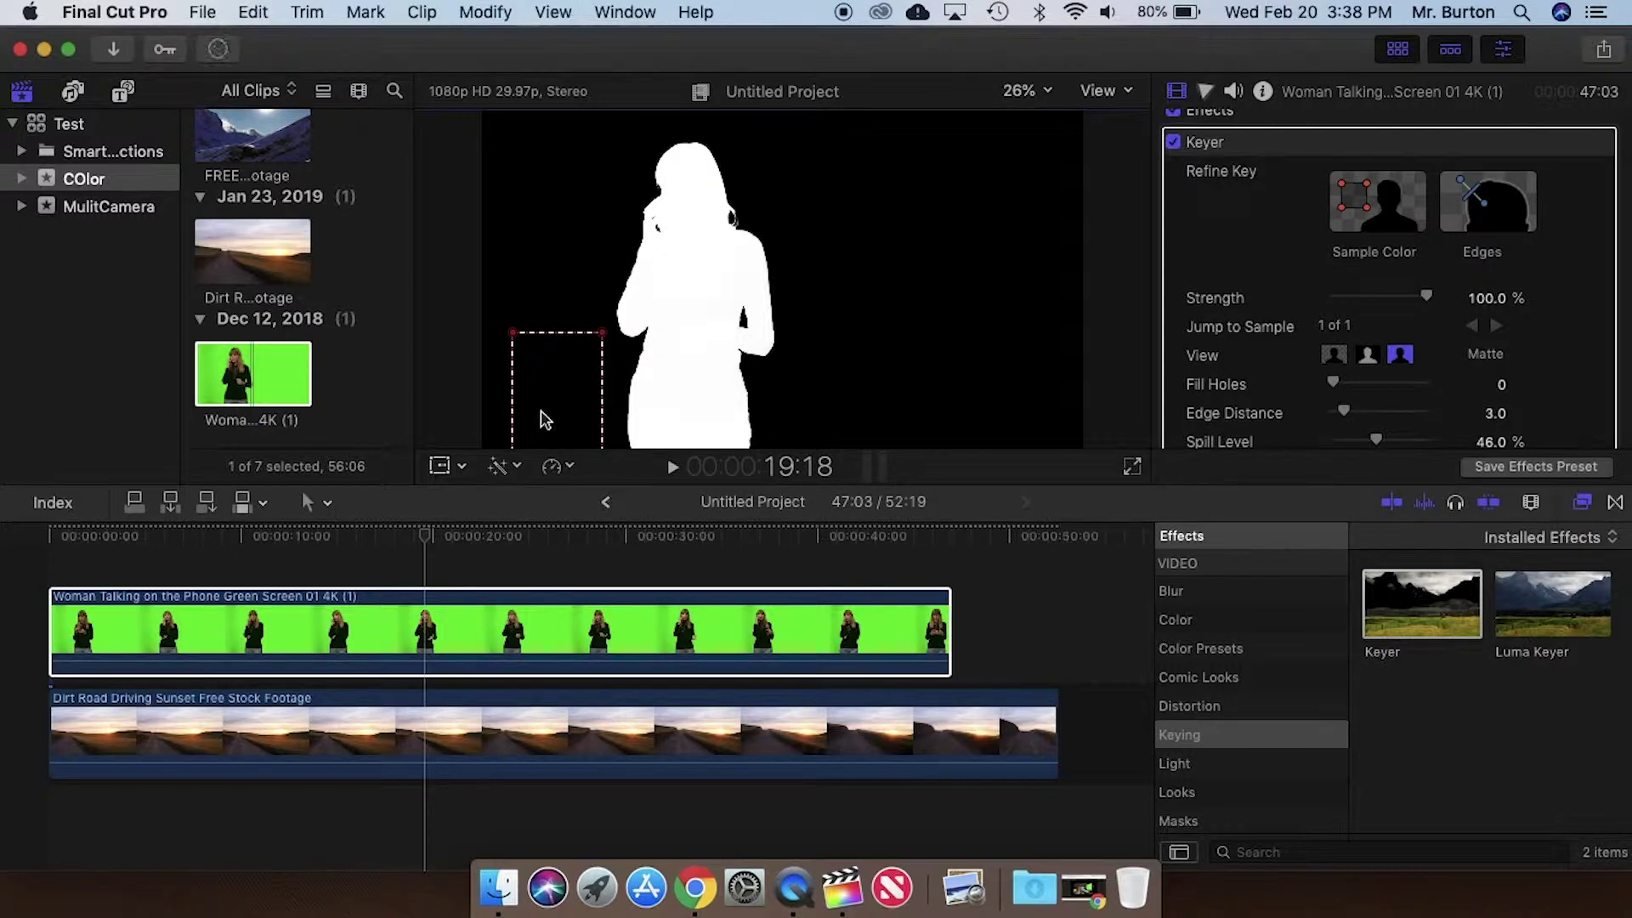
left_click(1337, 360)
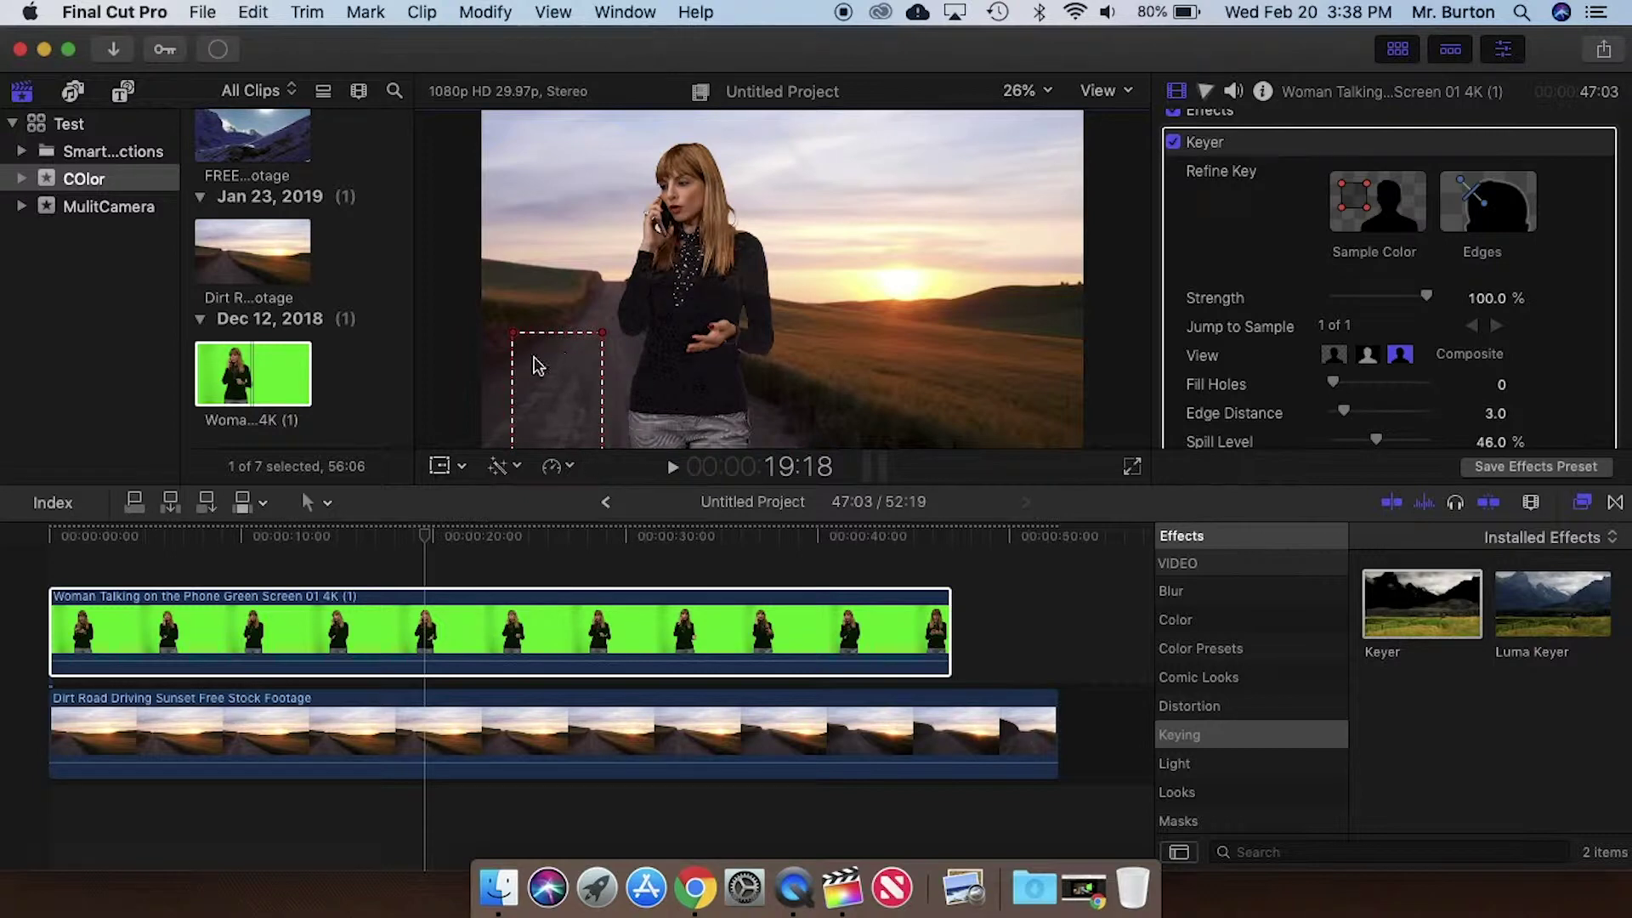
left_click(1366, 355)
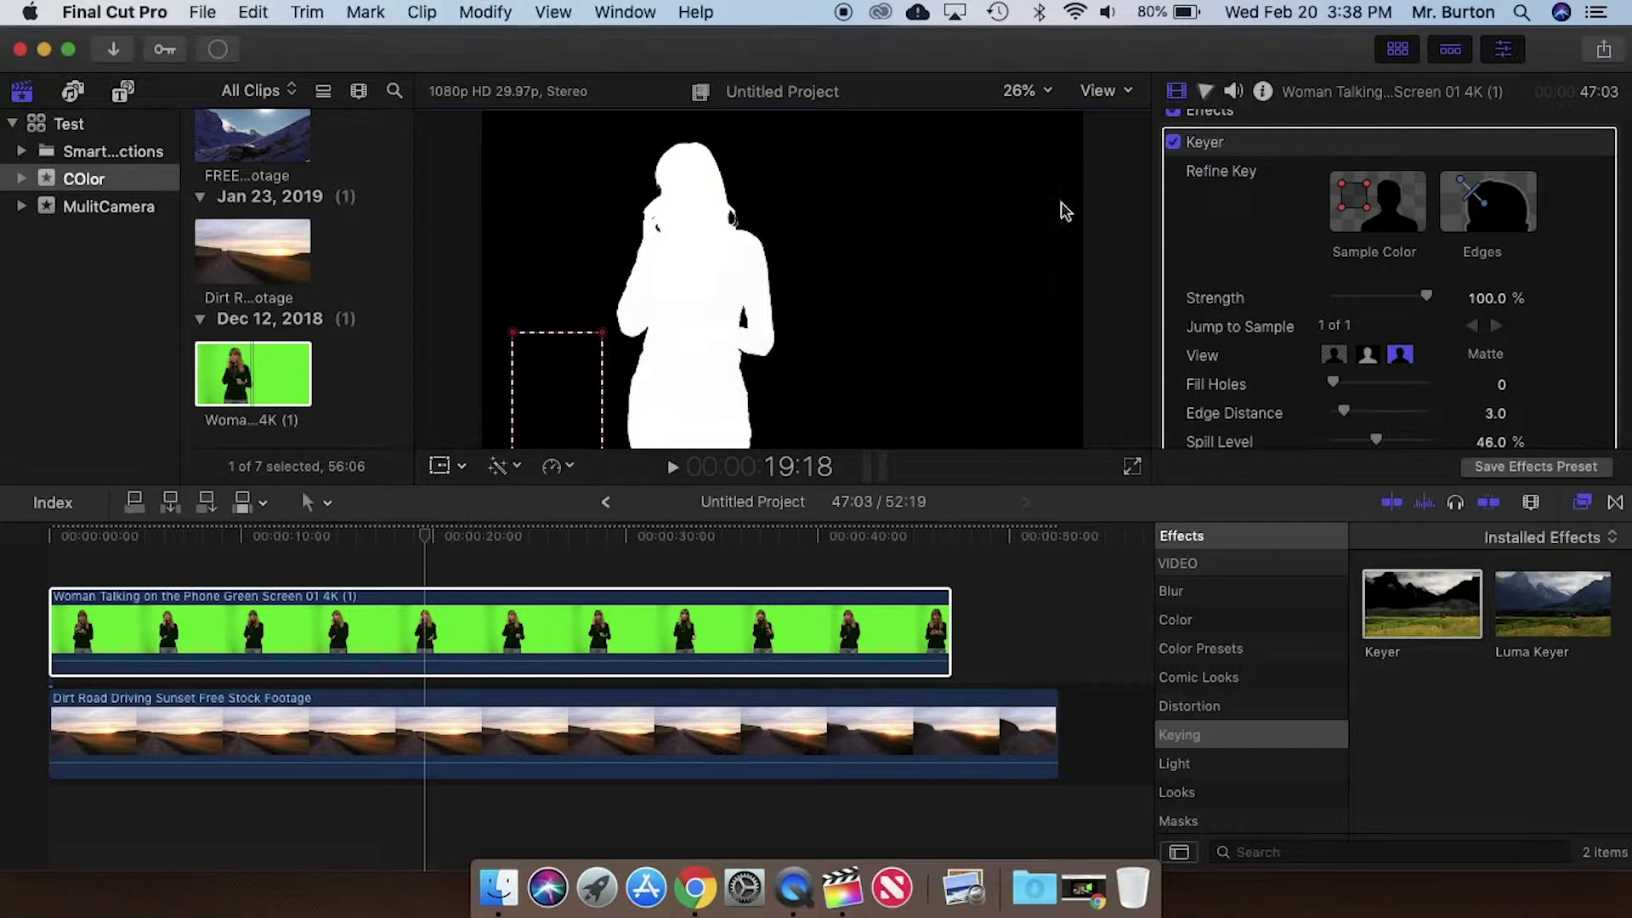
left_click(1336, 211)
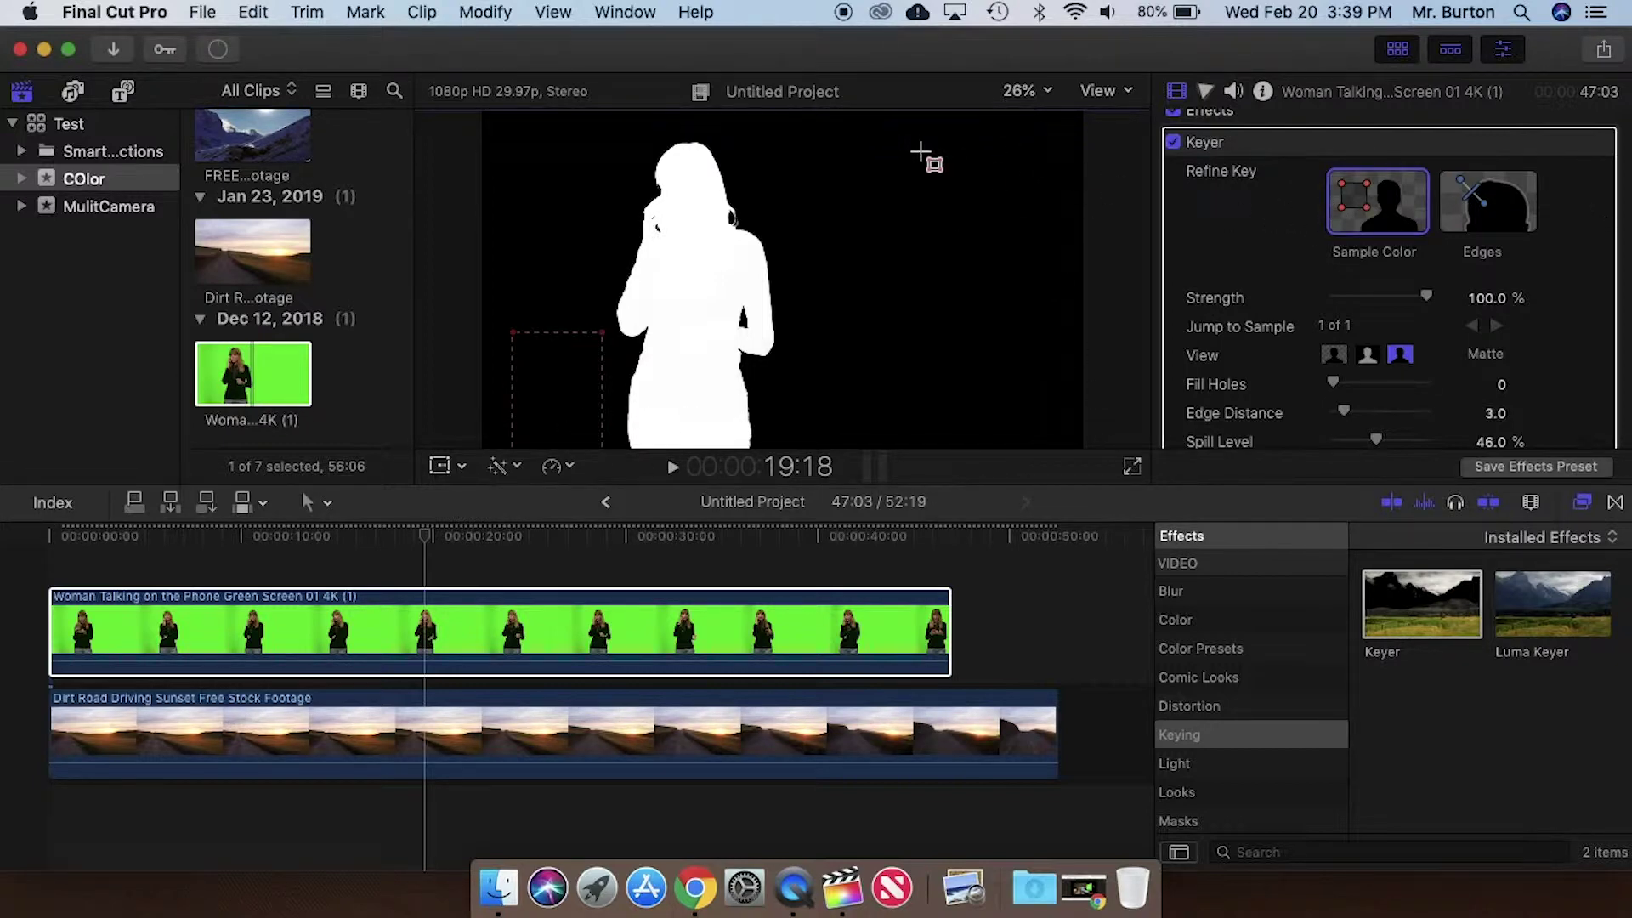
left_click_drag(920, 152, 1080, 277)
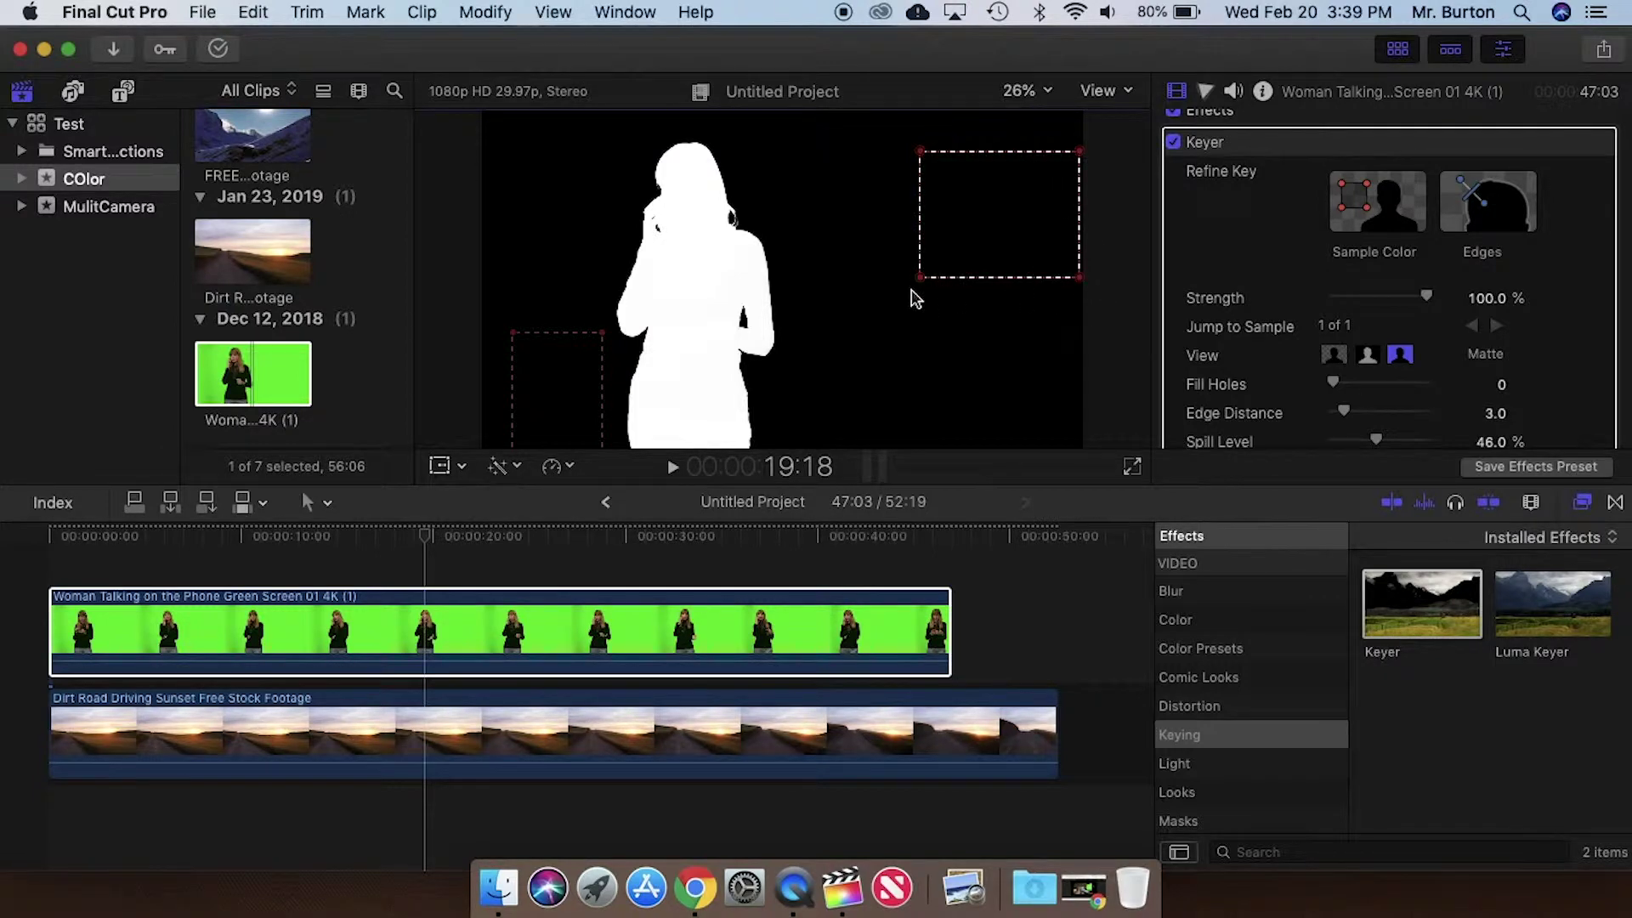
Look through the Keyer's Matte Tools settings and return its view to Composite
scroll(1357, 346, "down", 8)
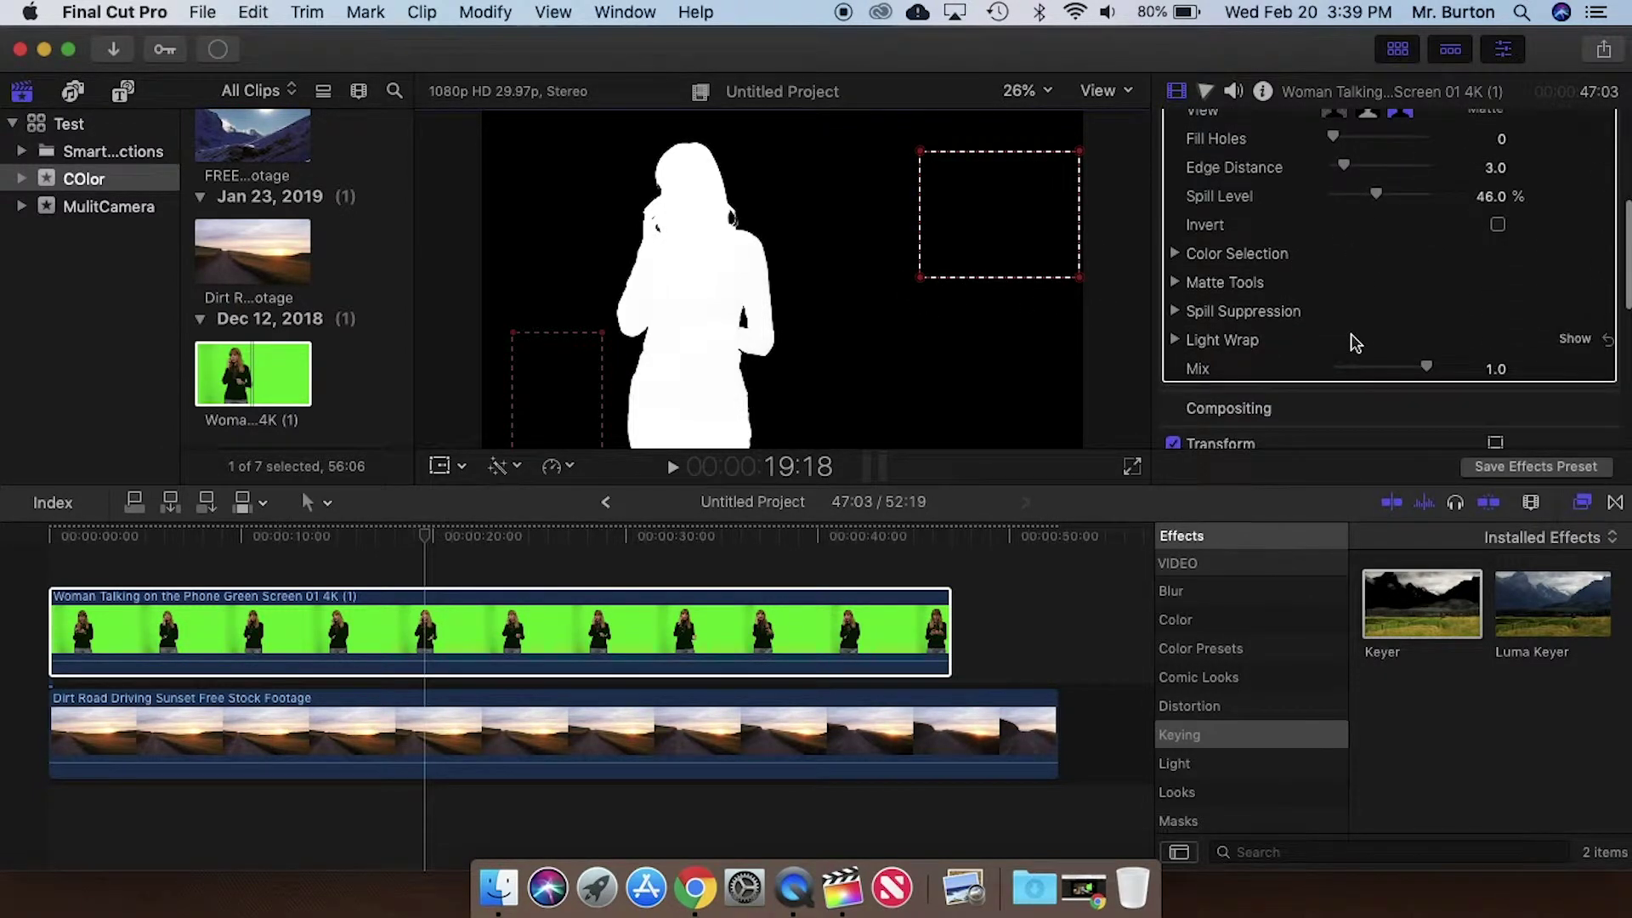
scroll(1355, 344, "up", 5)
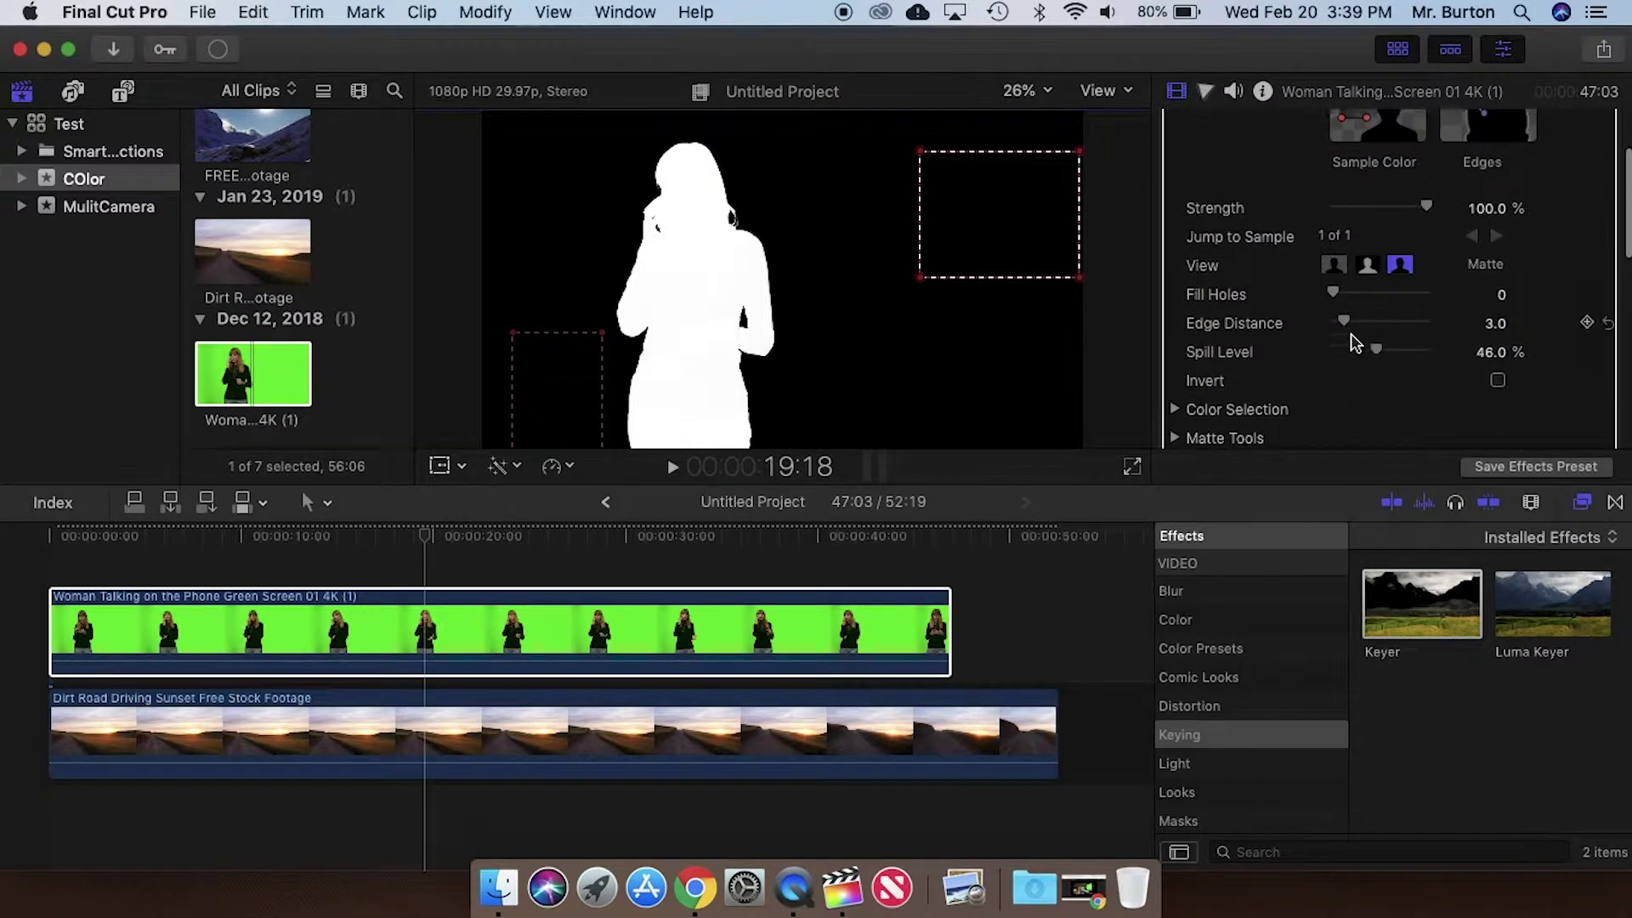
scroll(1351, 335, "down", 3)
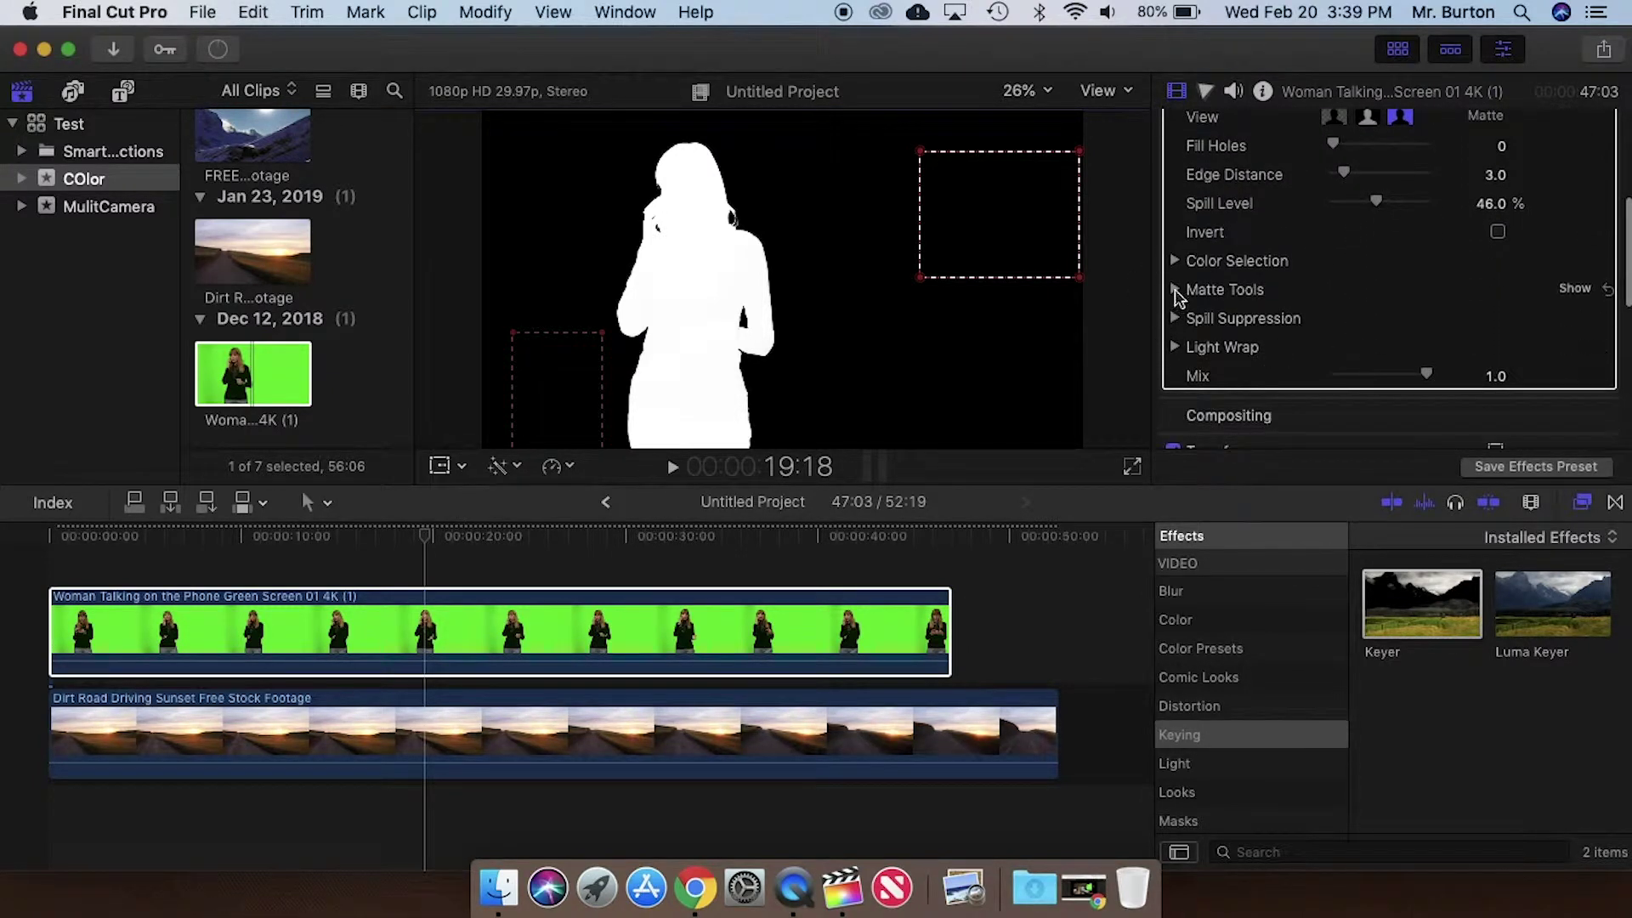
left_click(1175, 290)
scroll(1316, 316, "down", 2)
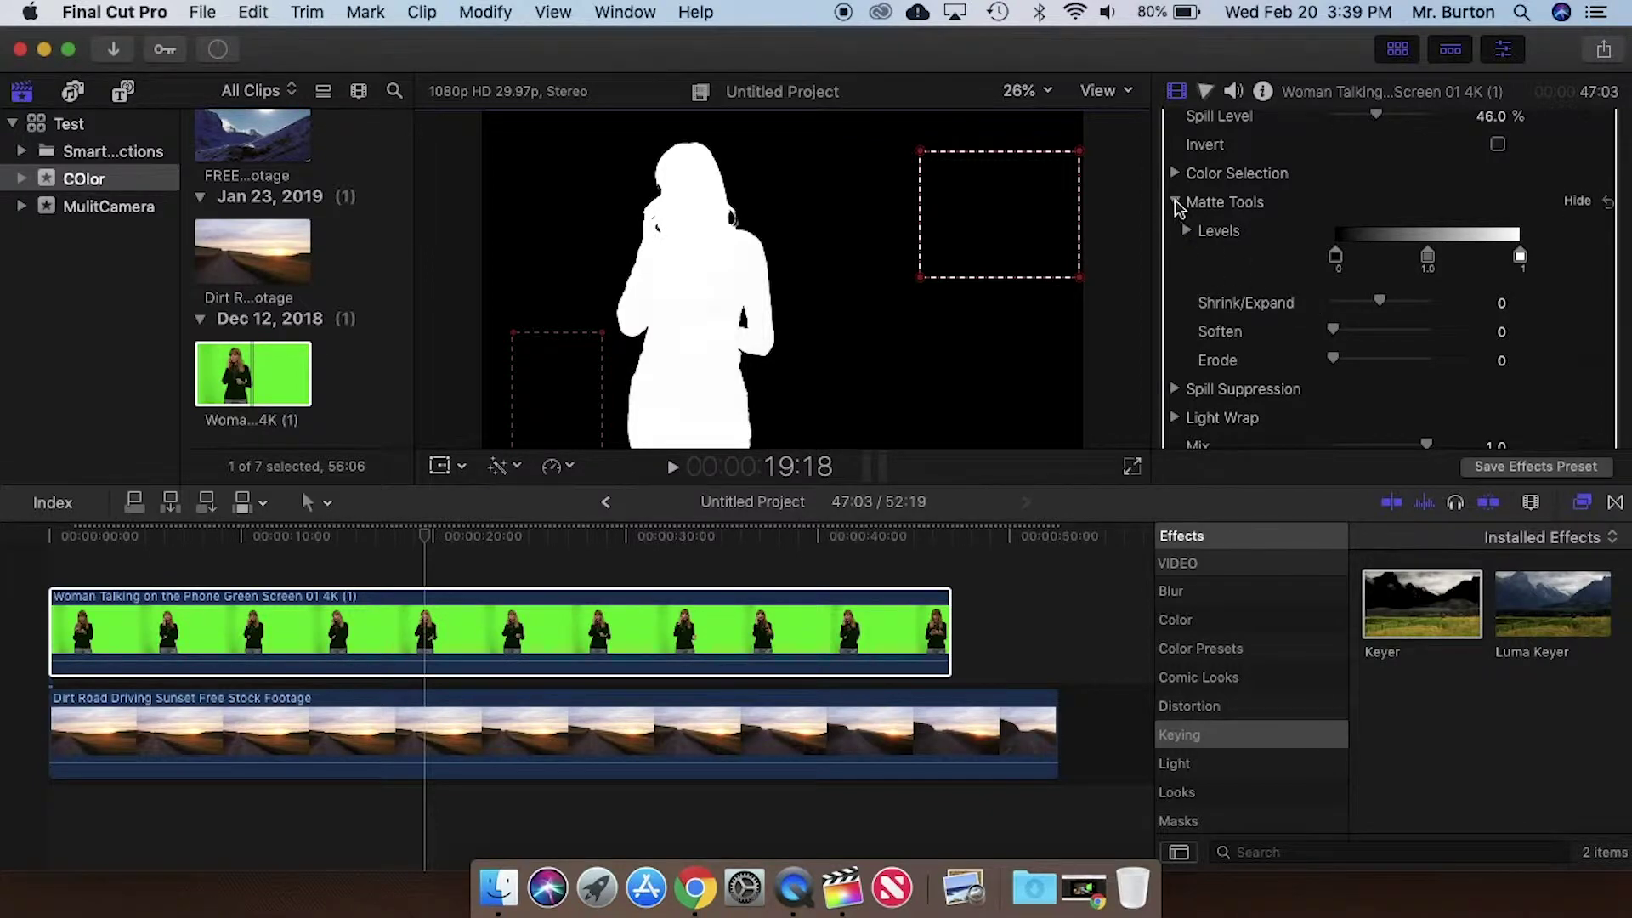
left_click(1176, 203)
scroll(1183, 207, "up", 5)
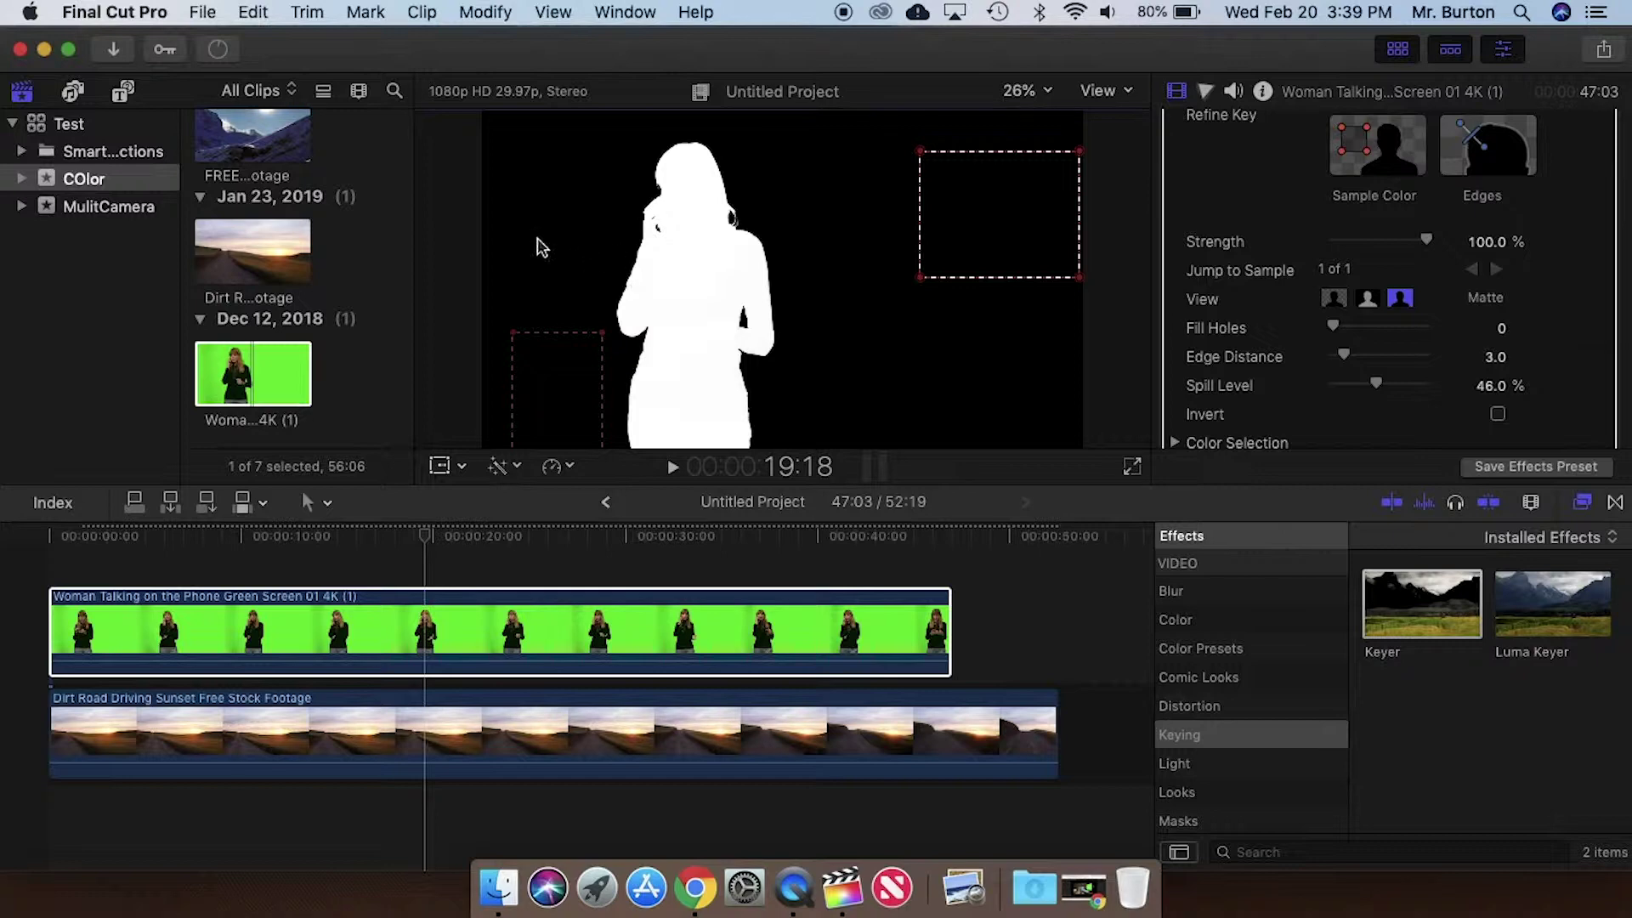
left_click(1334, 298)
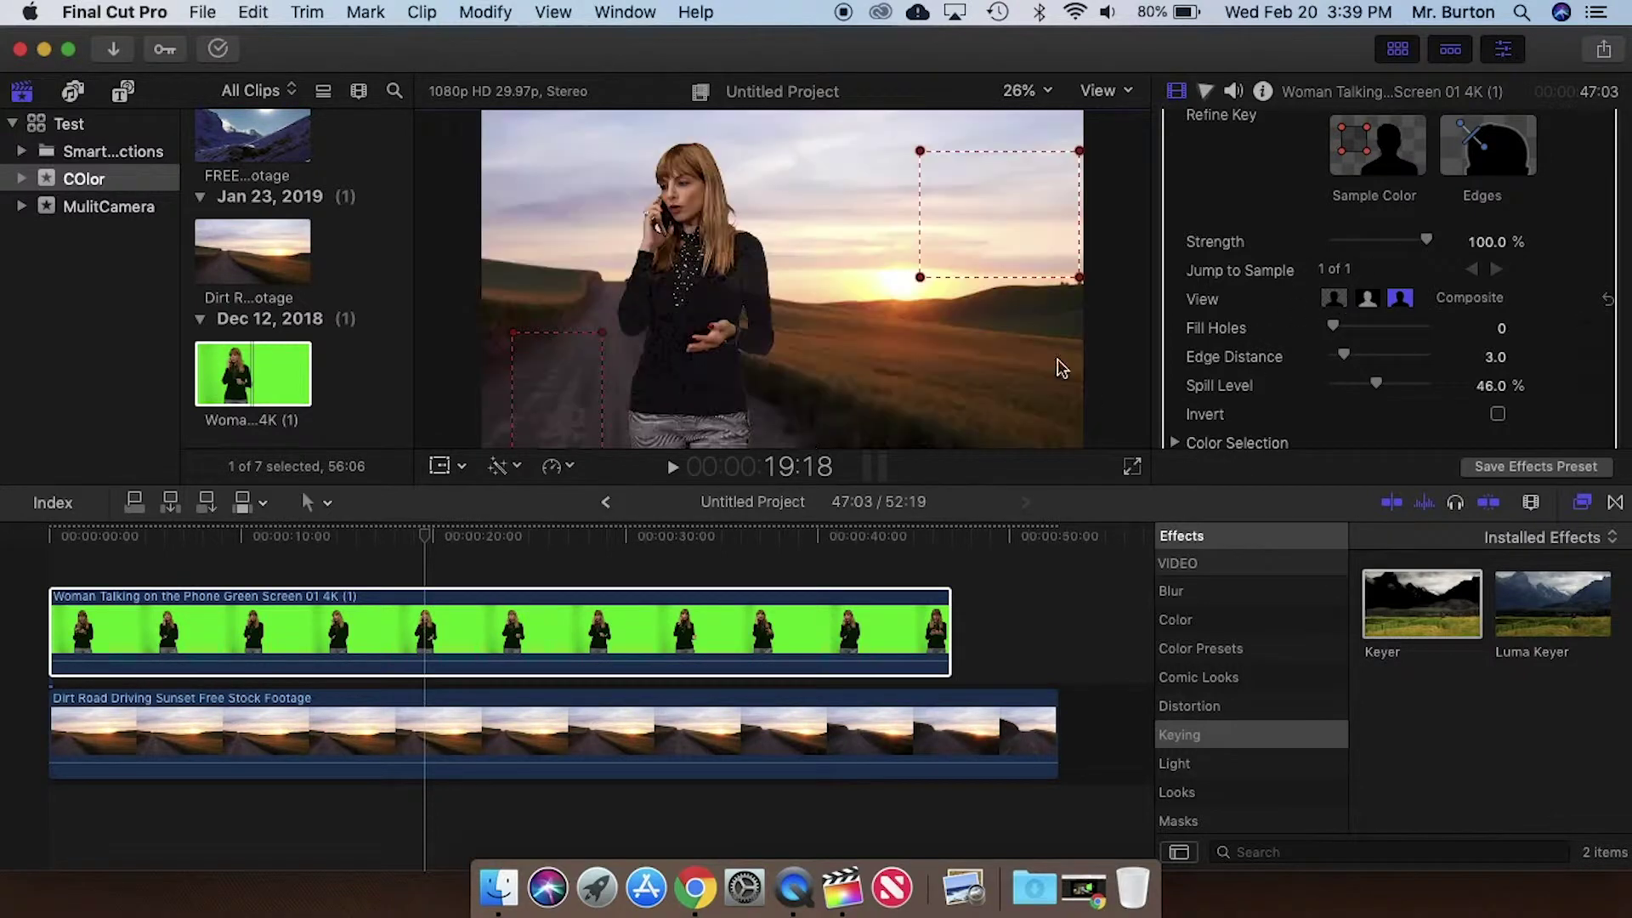
Play a moment of the composite from about 24:06, set the Keyer's Fill Holes to 10.0 in Matte view, and return to Composite
left_click_drag(425, 537, 513, 557)
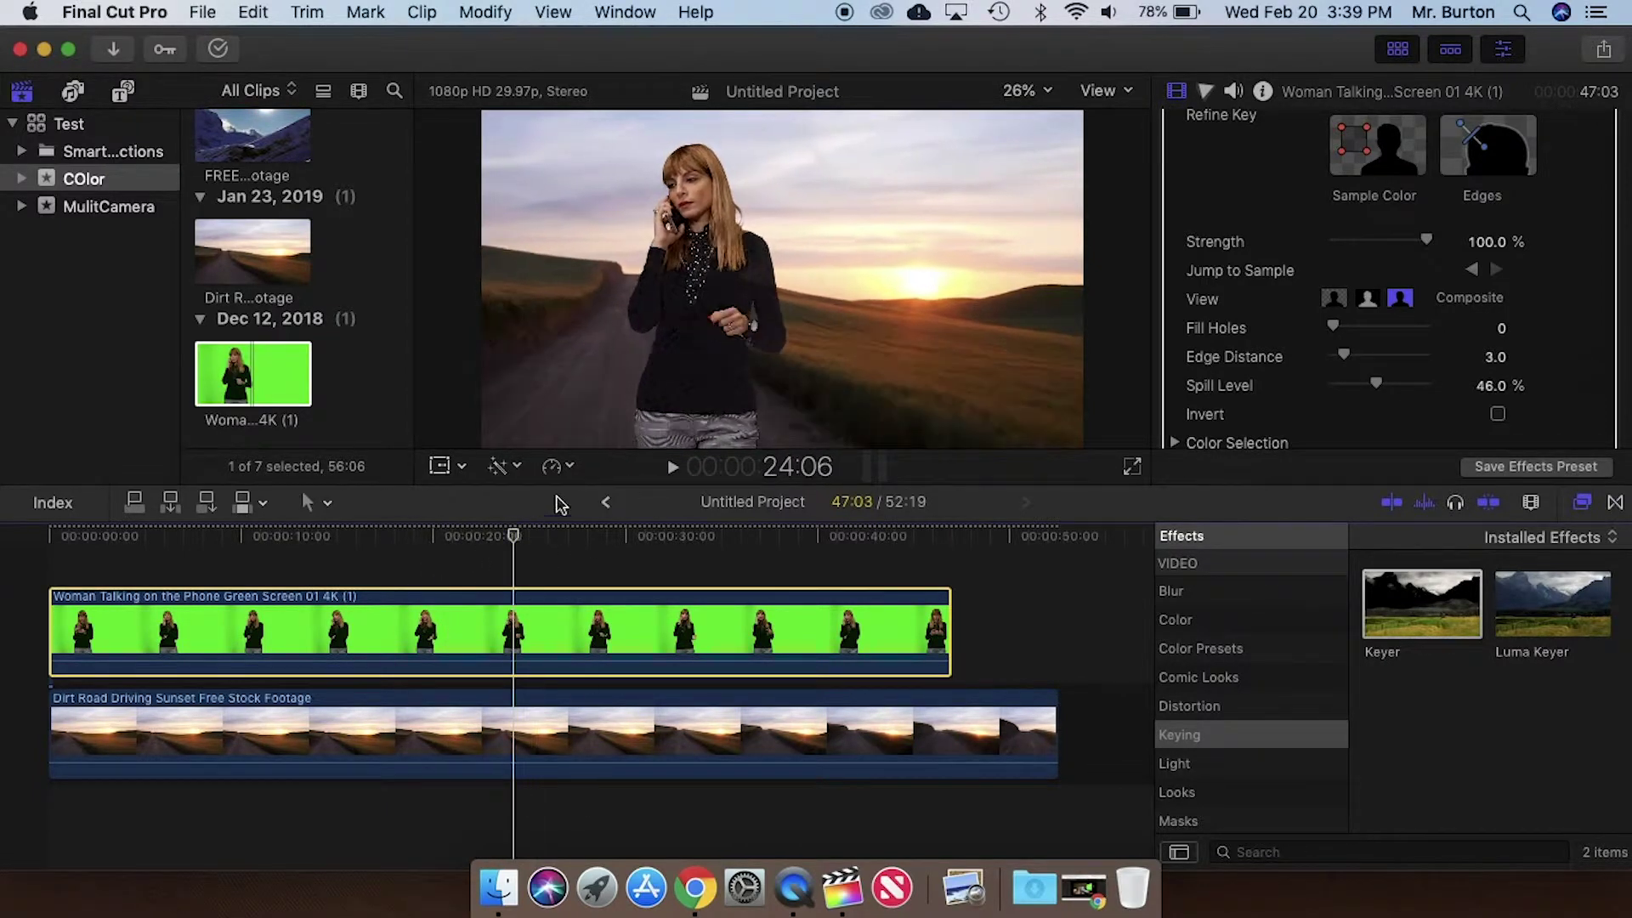
key("space")
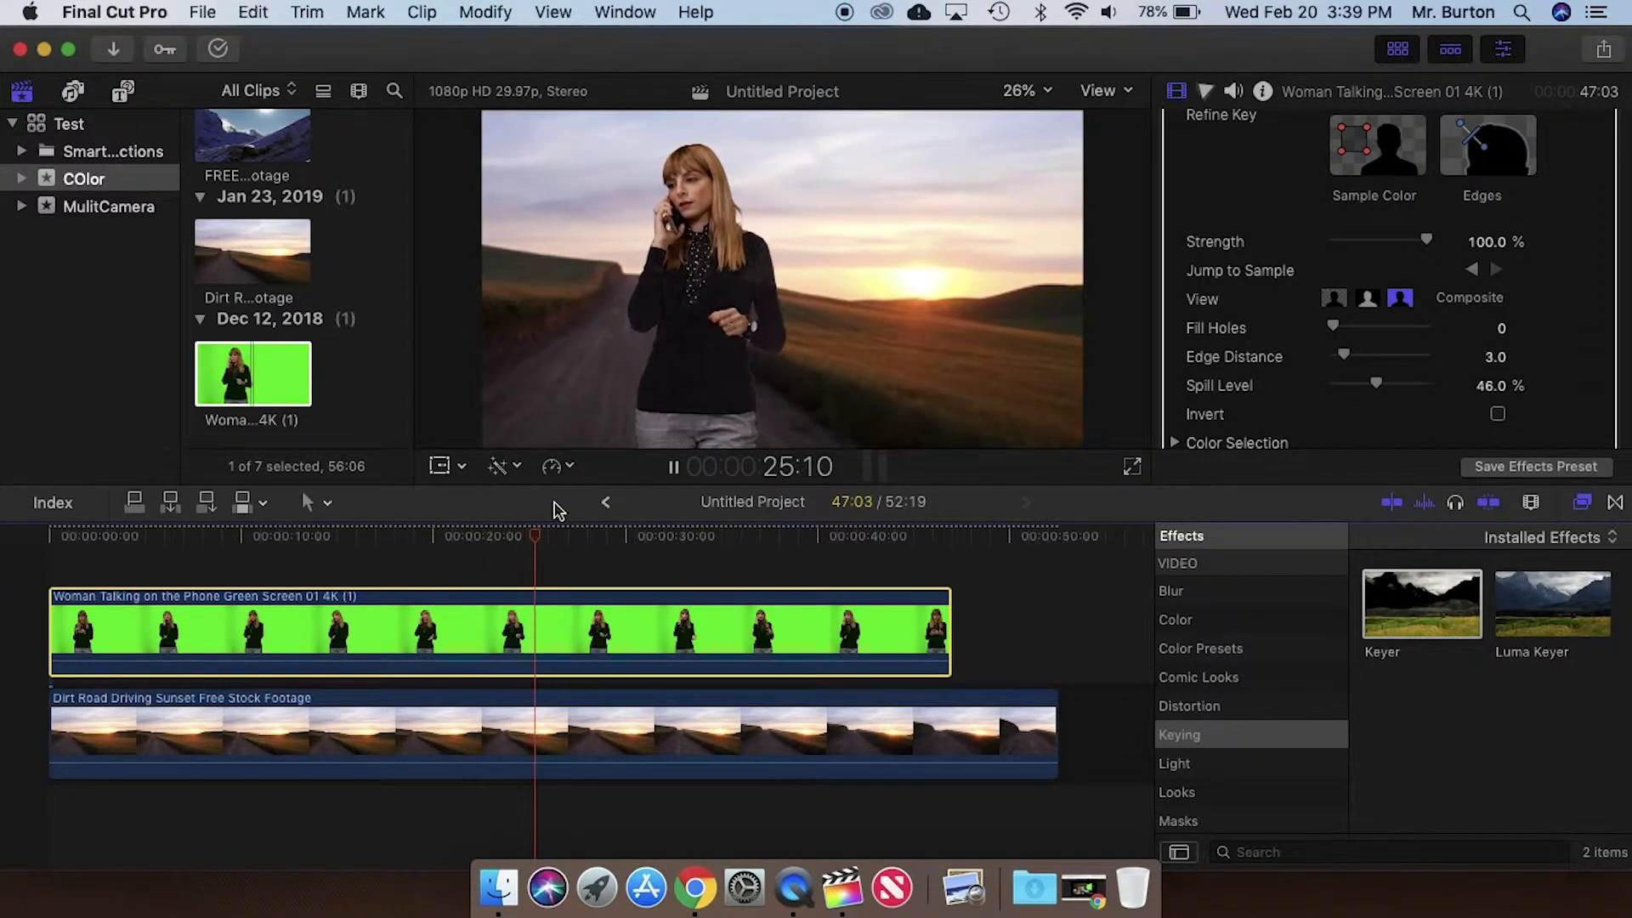
left_click(1365, 307)
left_click_drag(1333, 326, 1439, 335)
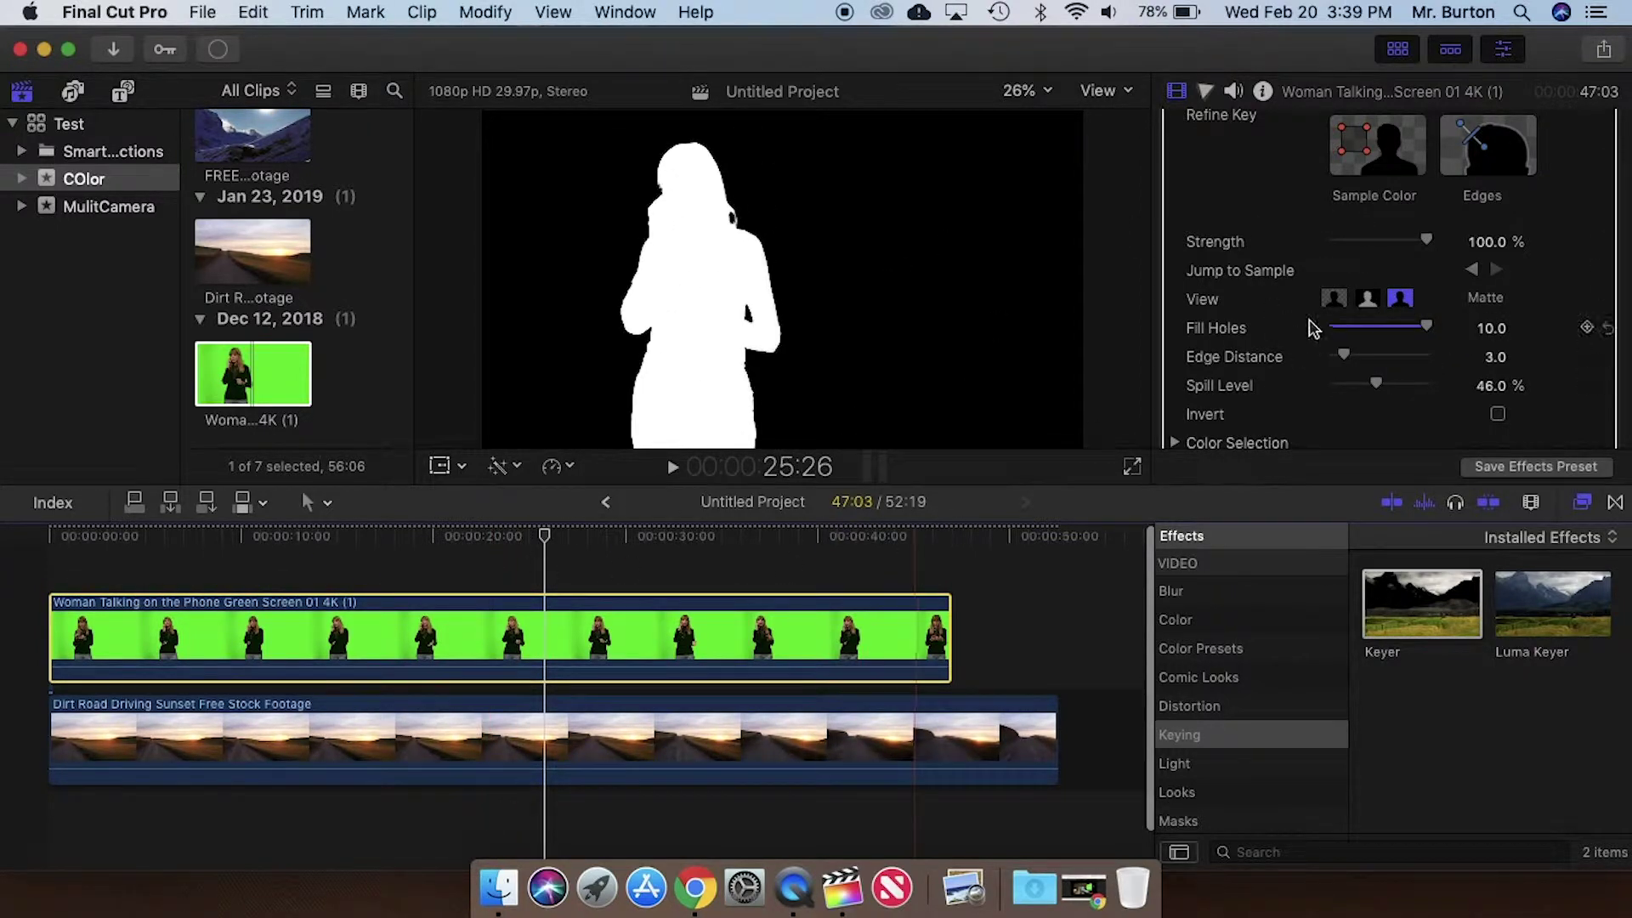
left_click(1332, 297)
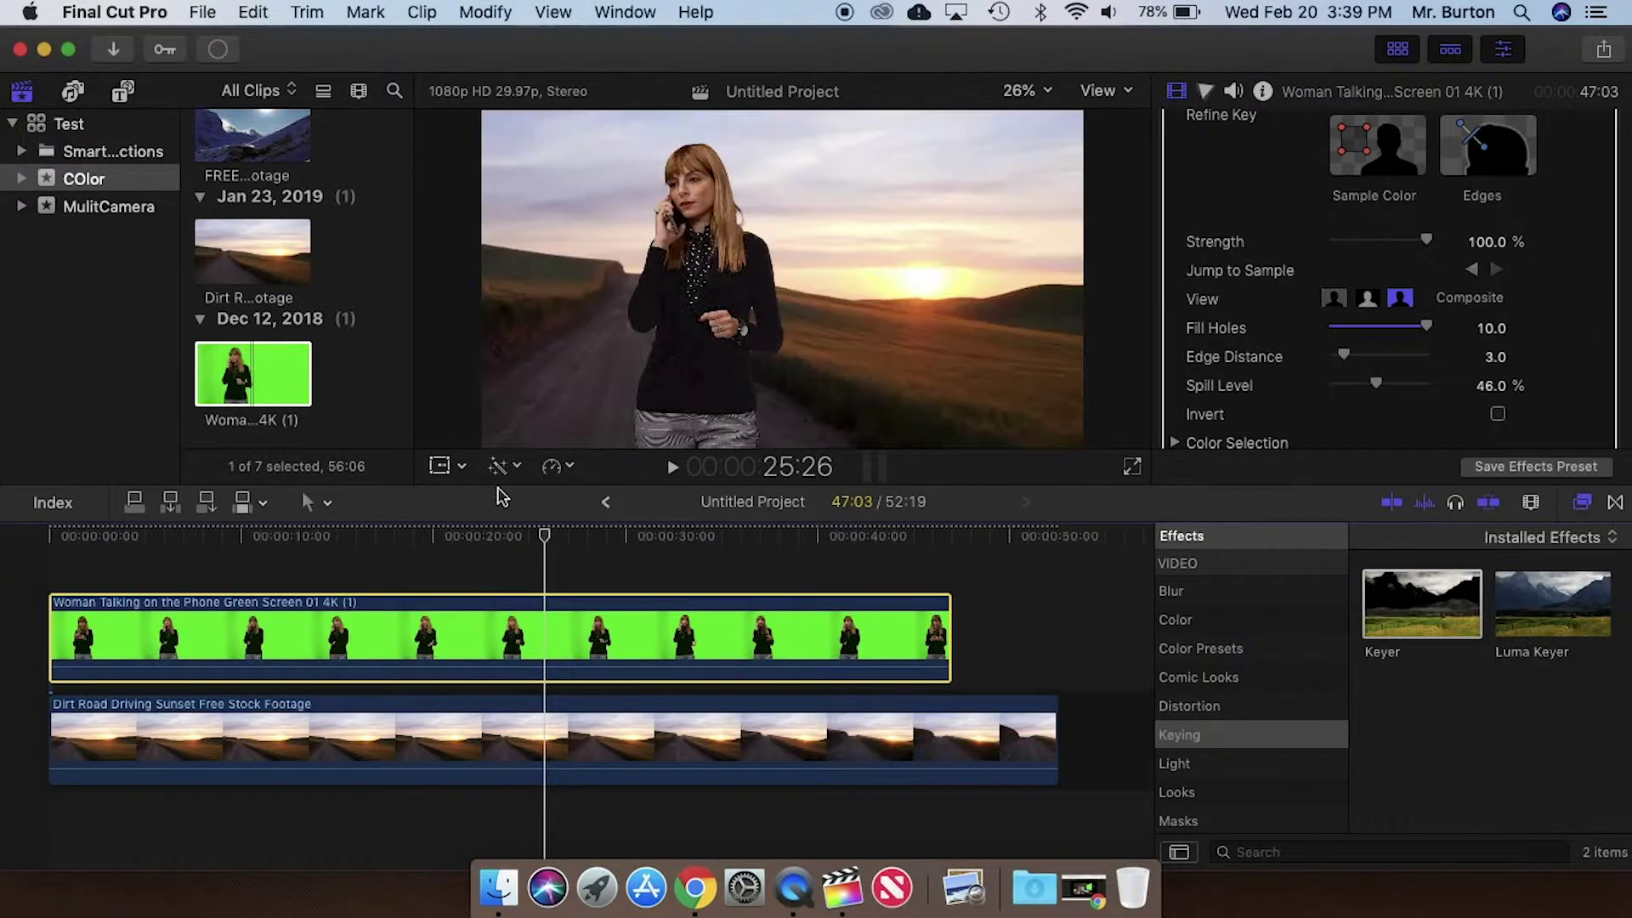
Compare the Keyer's Original and Composite views and play back the keyed woman over the dirt road footage from about 19:14
left_click(1397, 299)
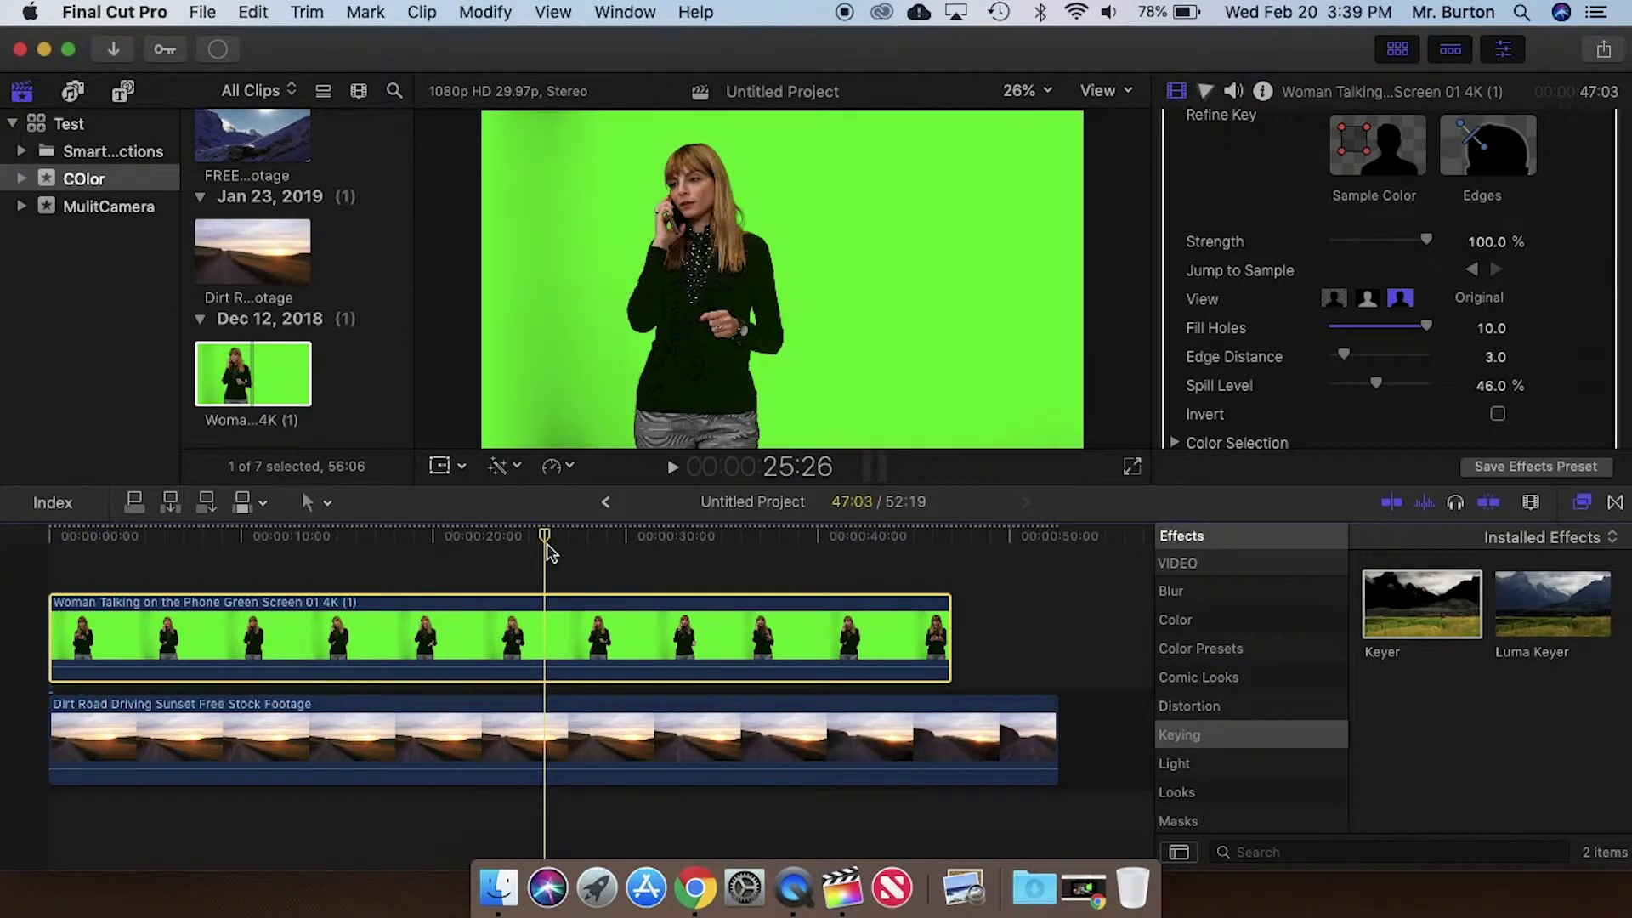
left_click(1333, 298)
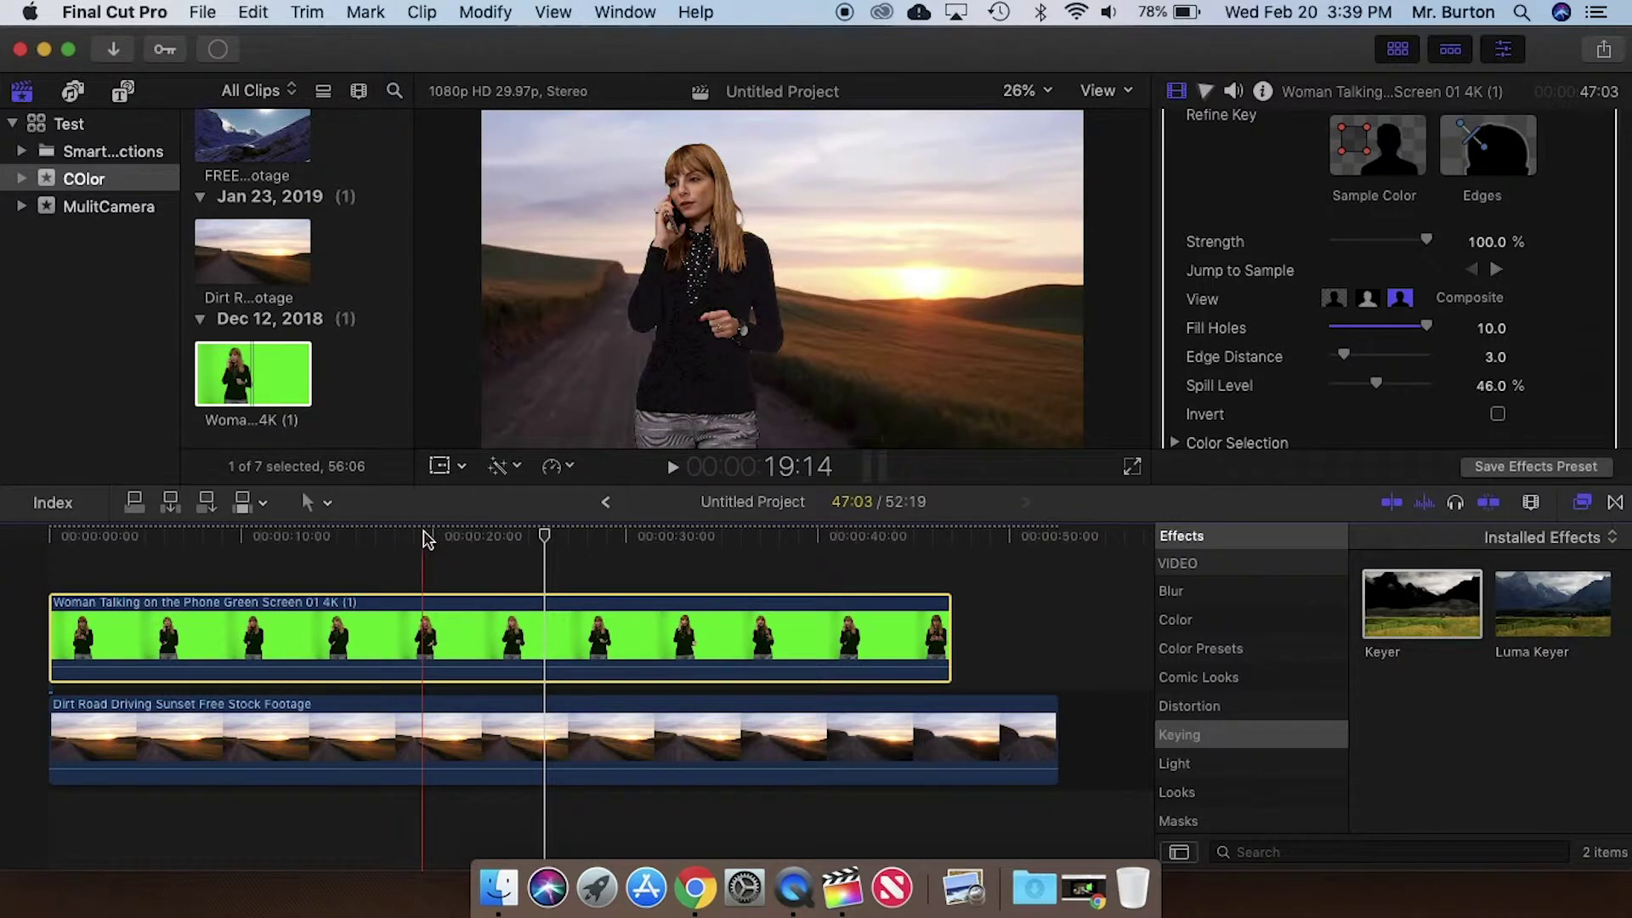
key("space")
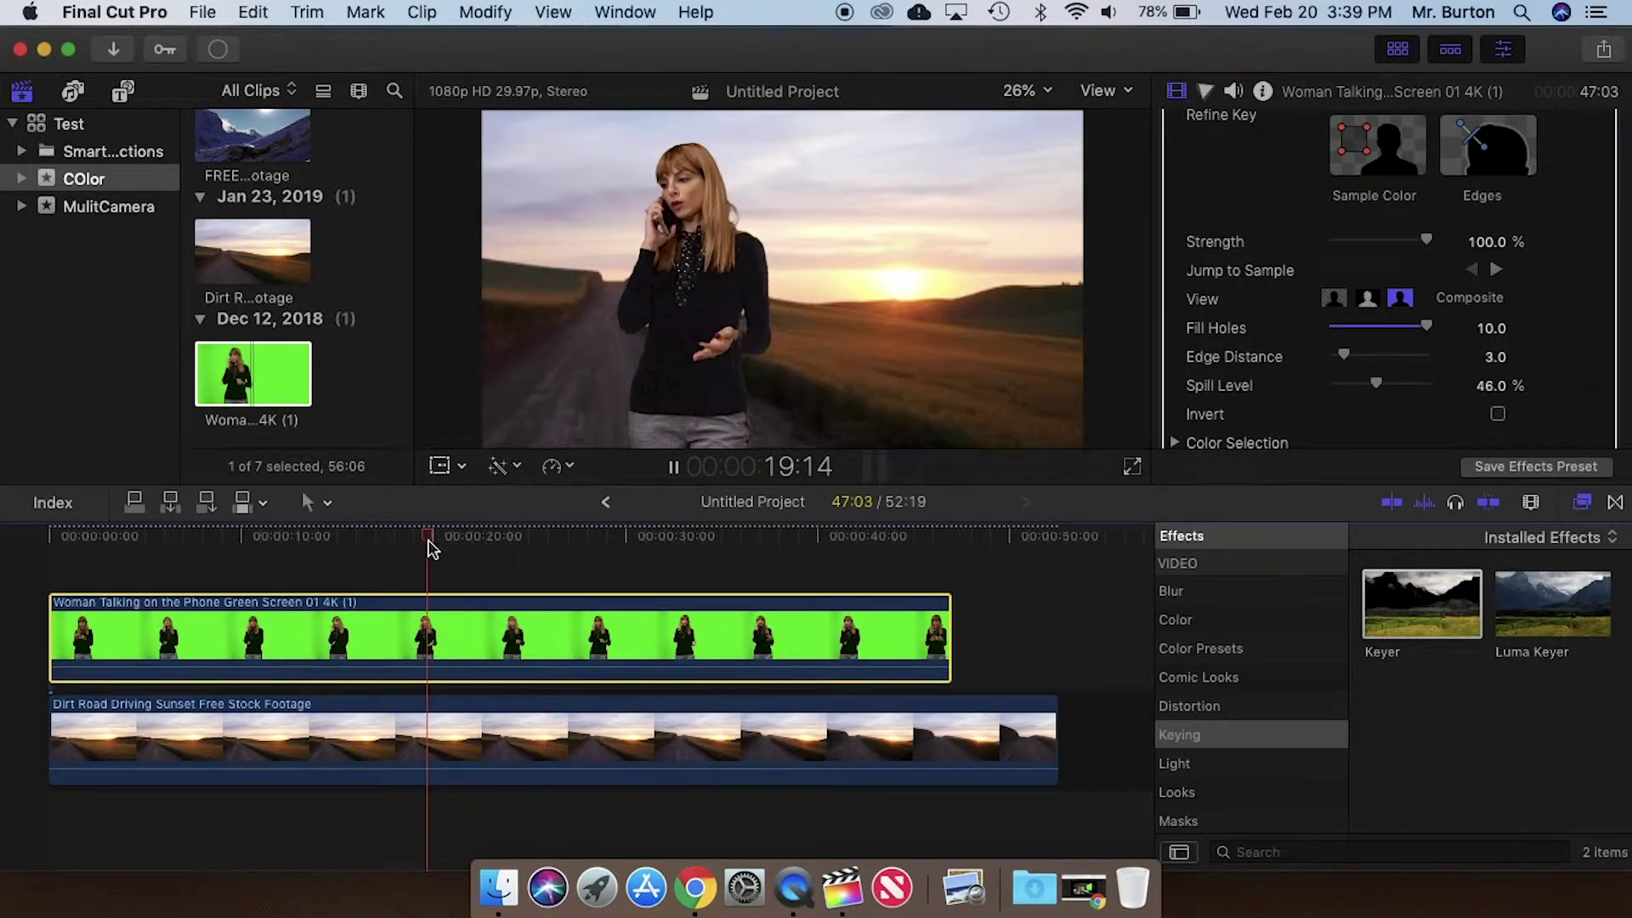
key("space")
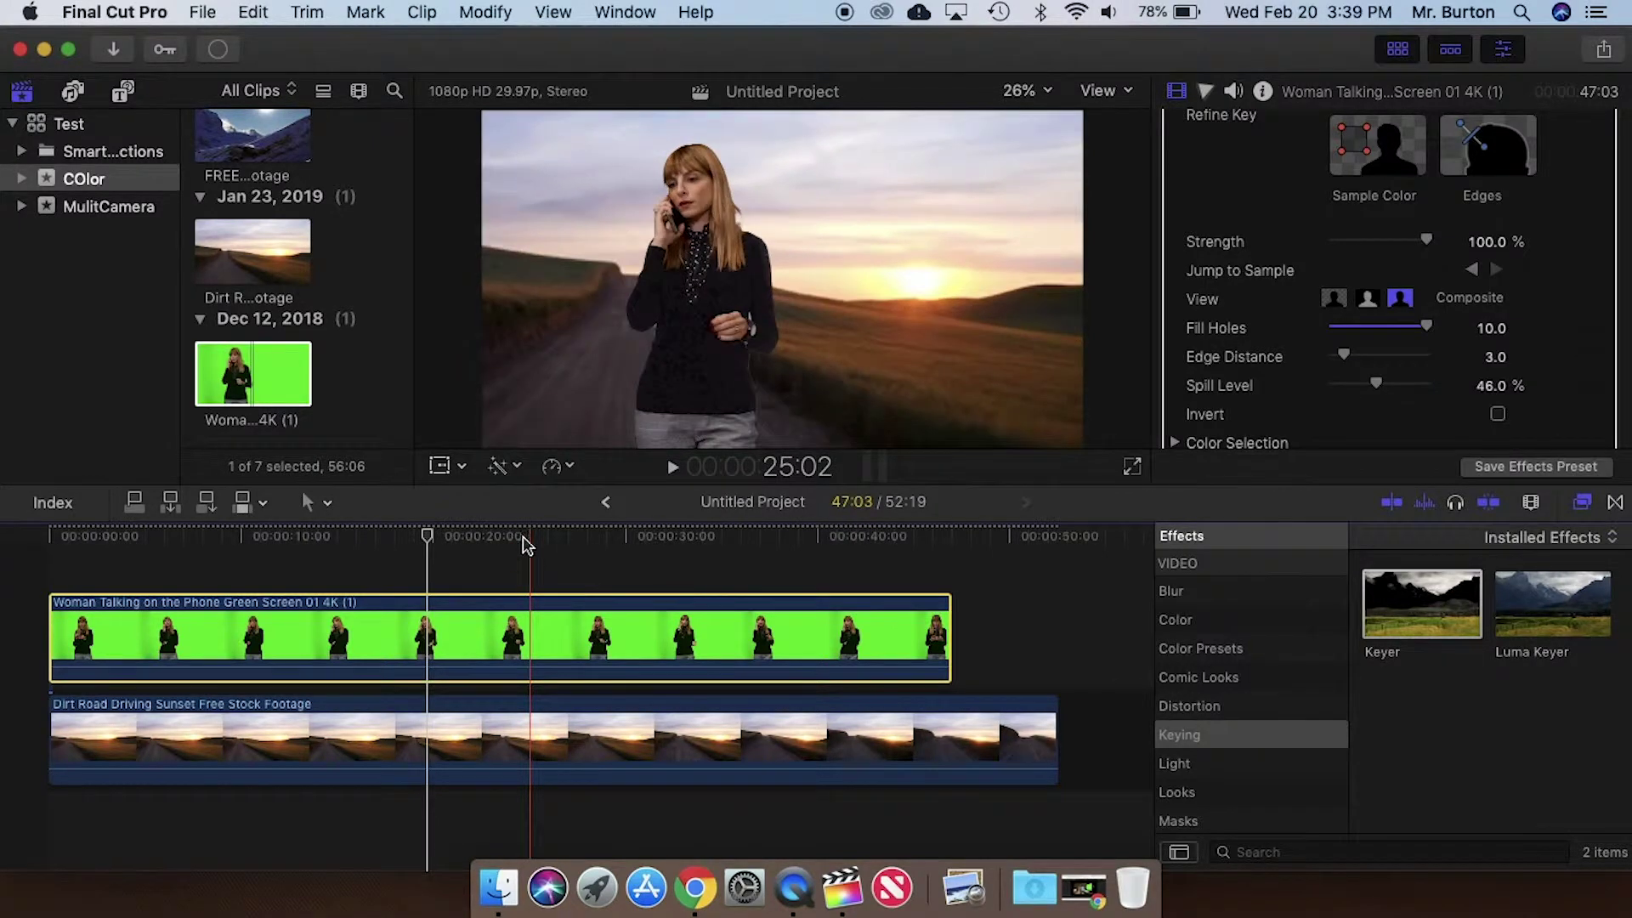
left_click(673, 466)
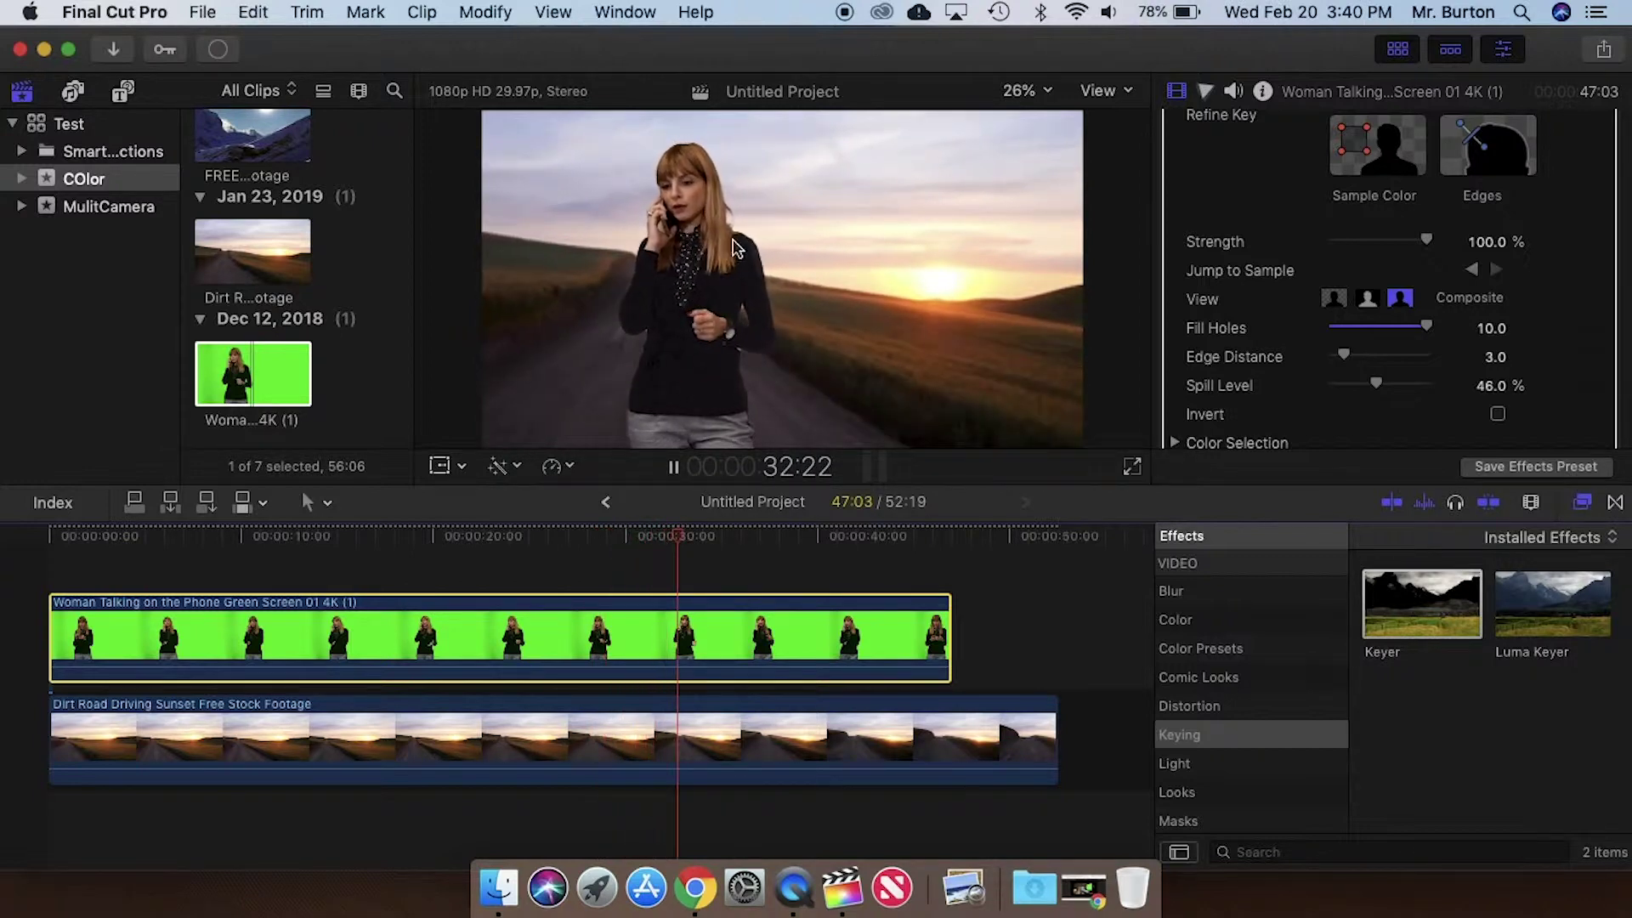
left_click(672, 467)
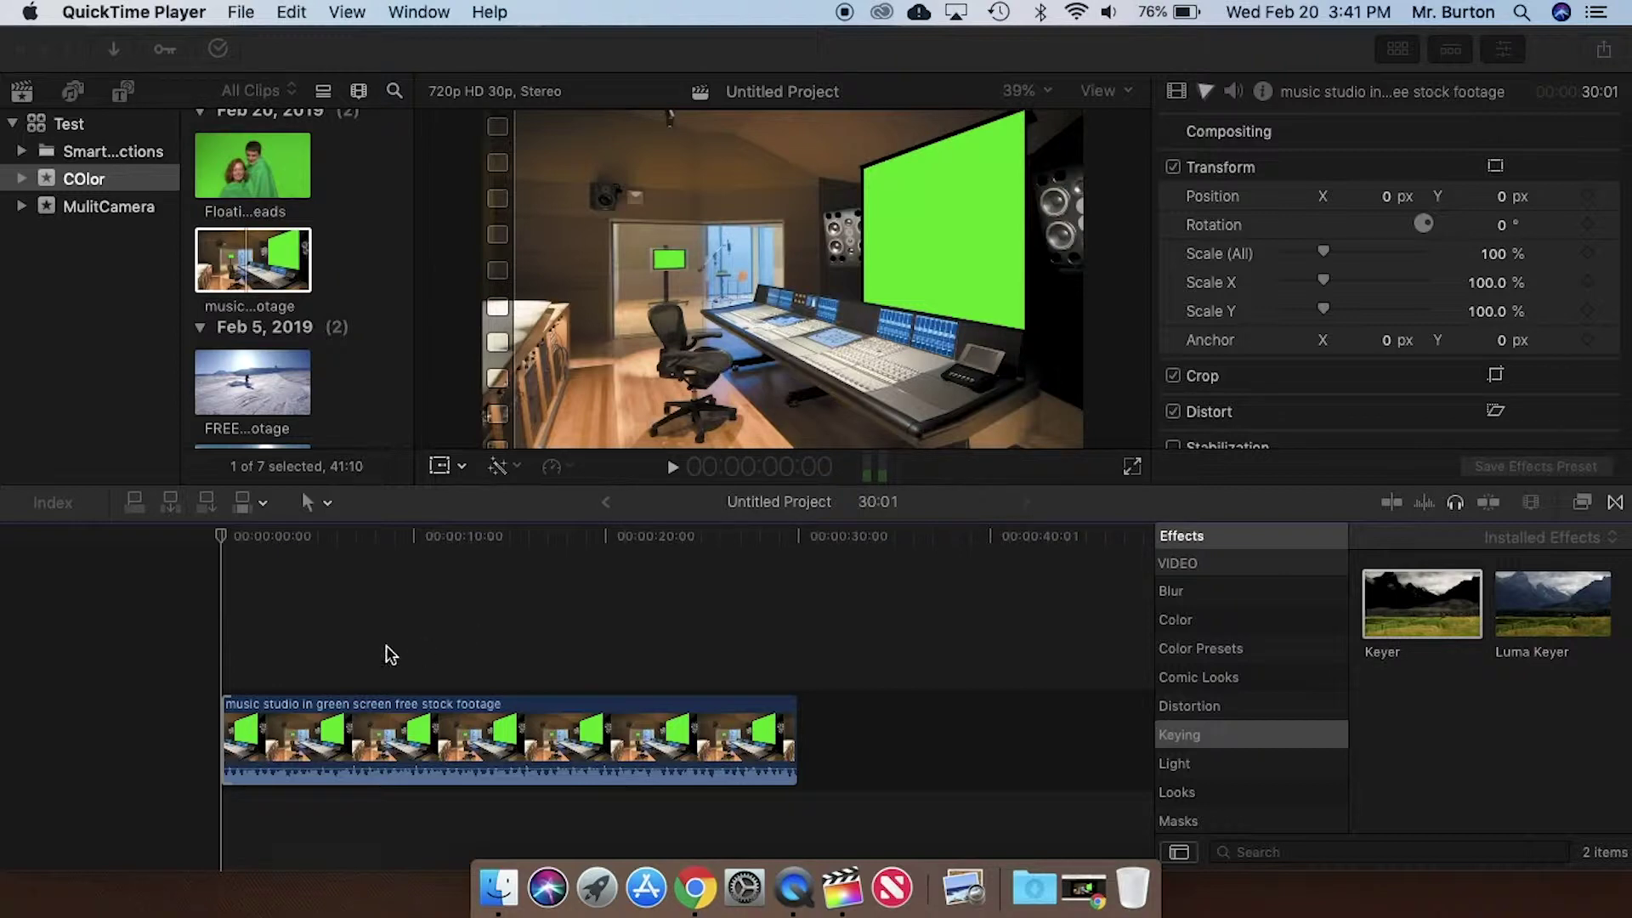
Place the FREEDIO skiing clip above the music studio green screen clip in the timeline, starting shortly after its beginning
left_click(224, 542)
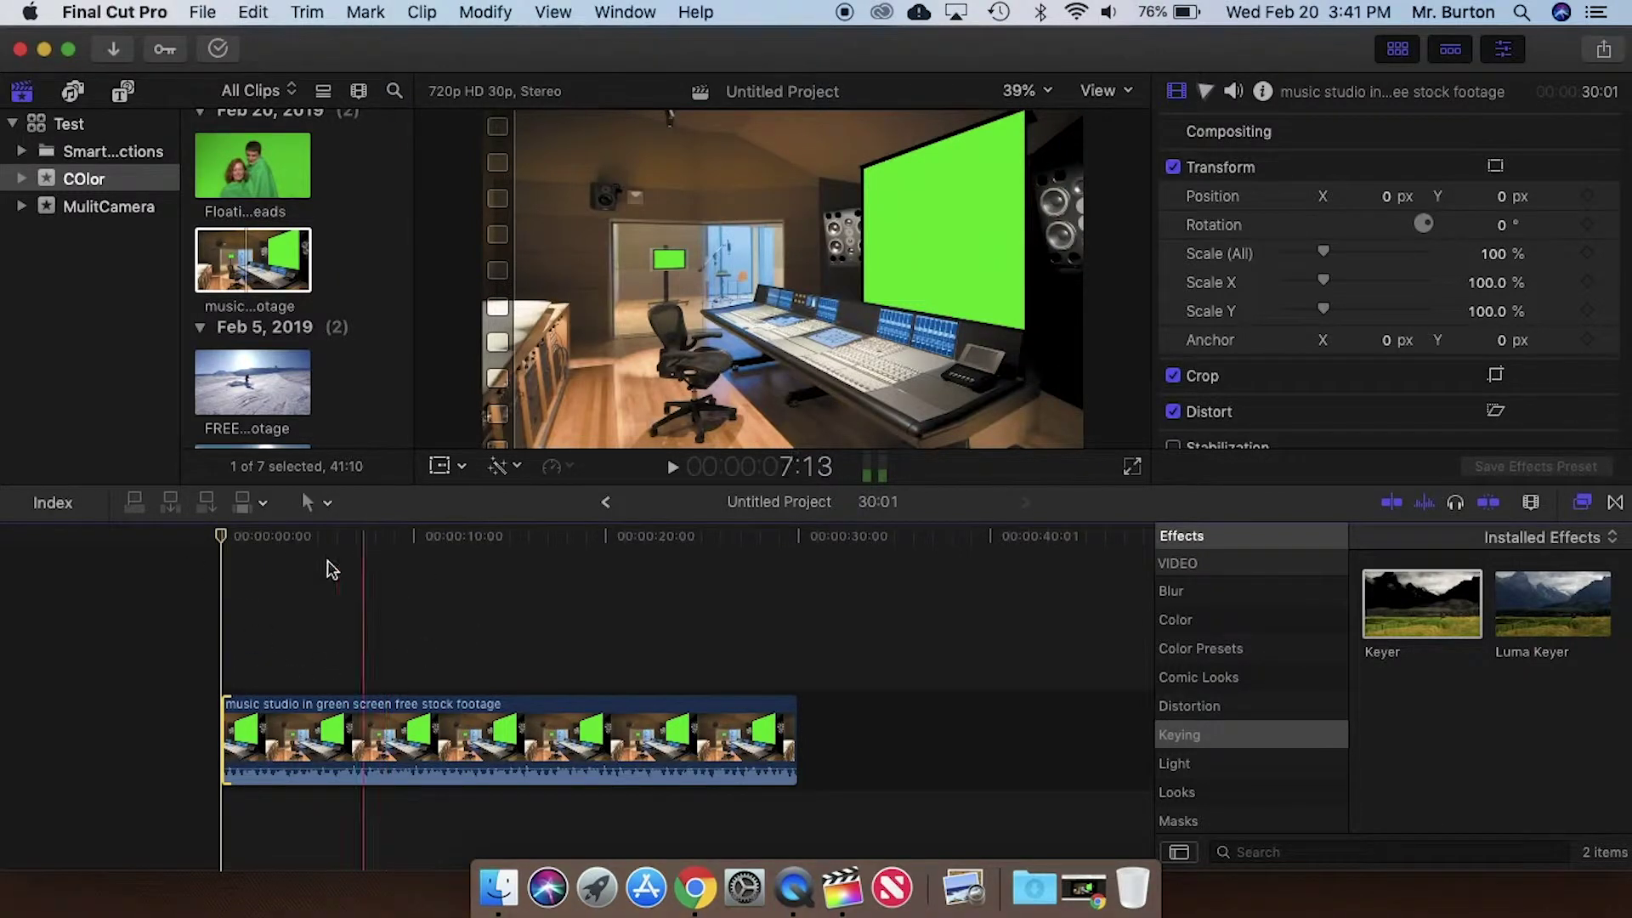
left_click(363, 548)
left_click_drag(363, 548, 399, 548)
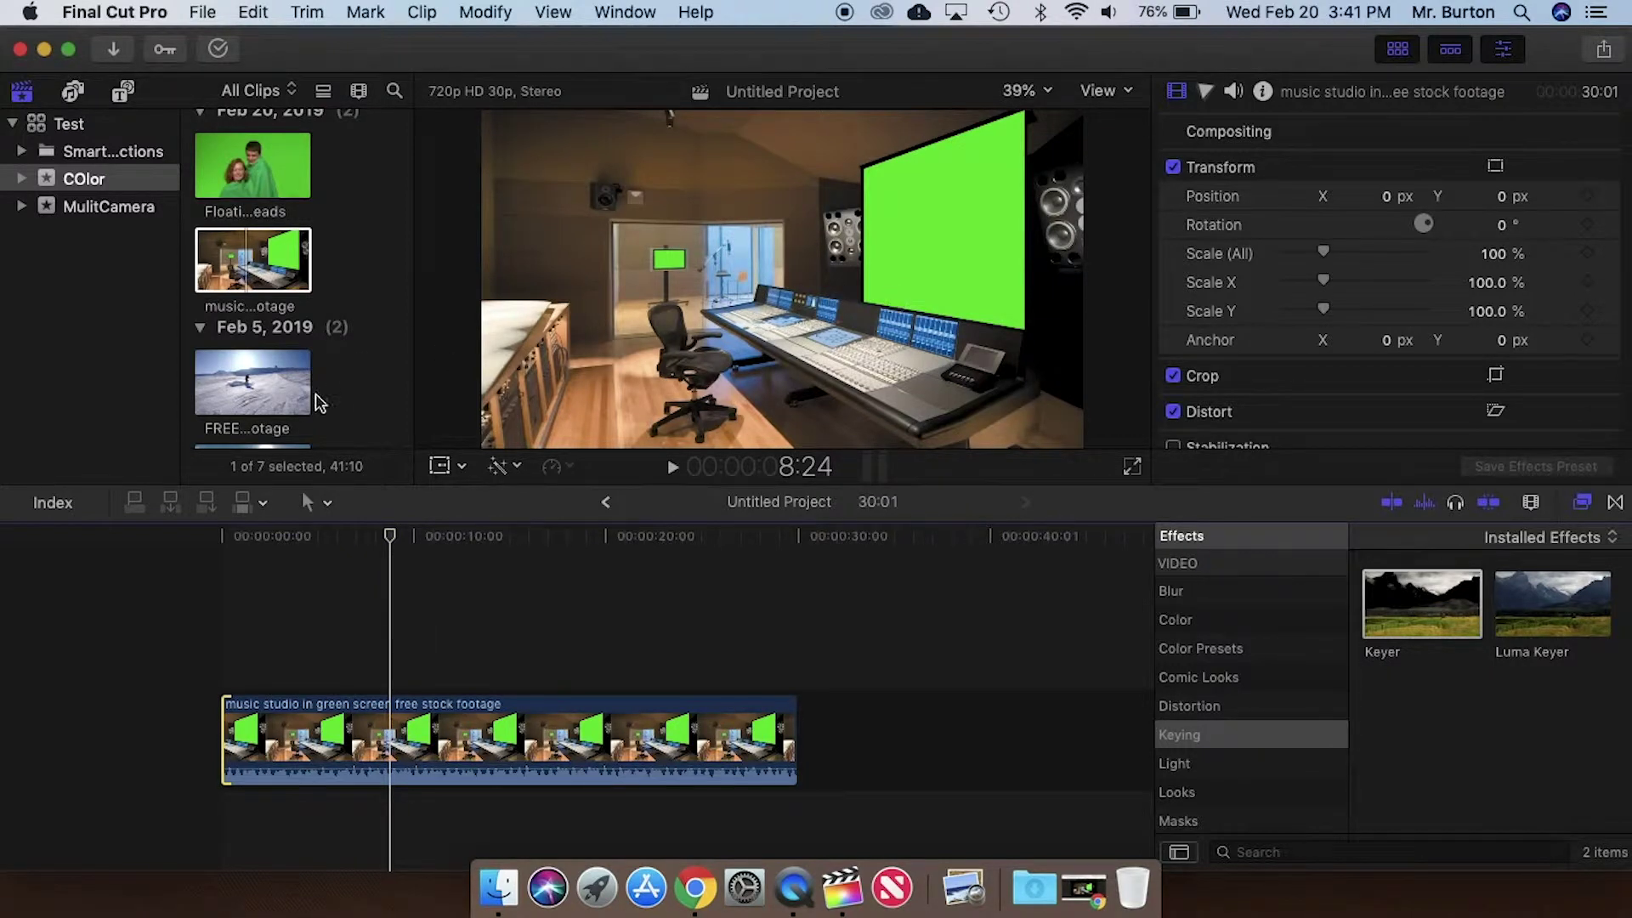
left_click(262, 371)
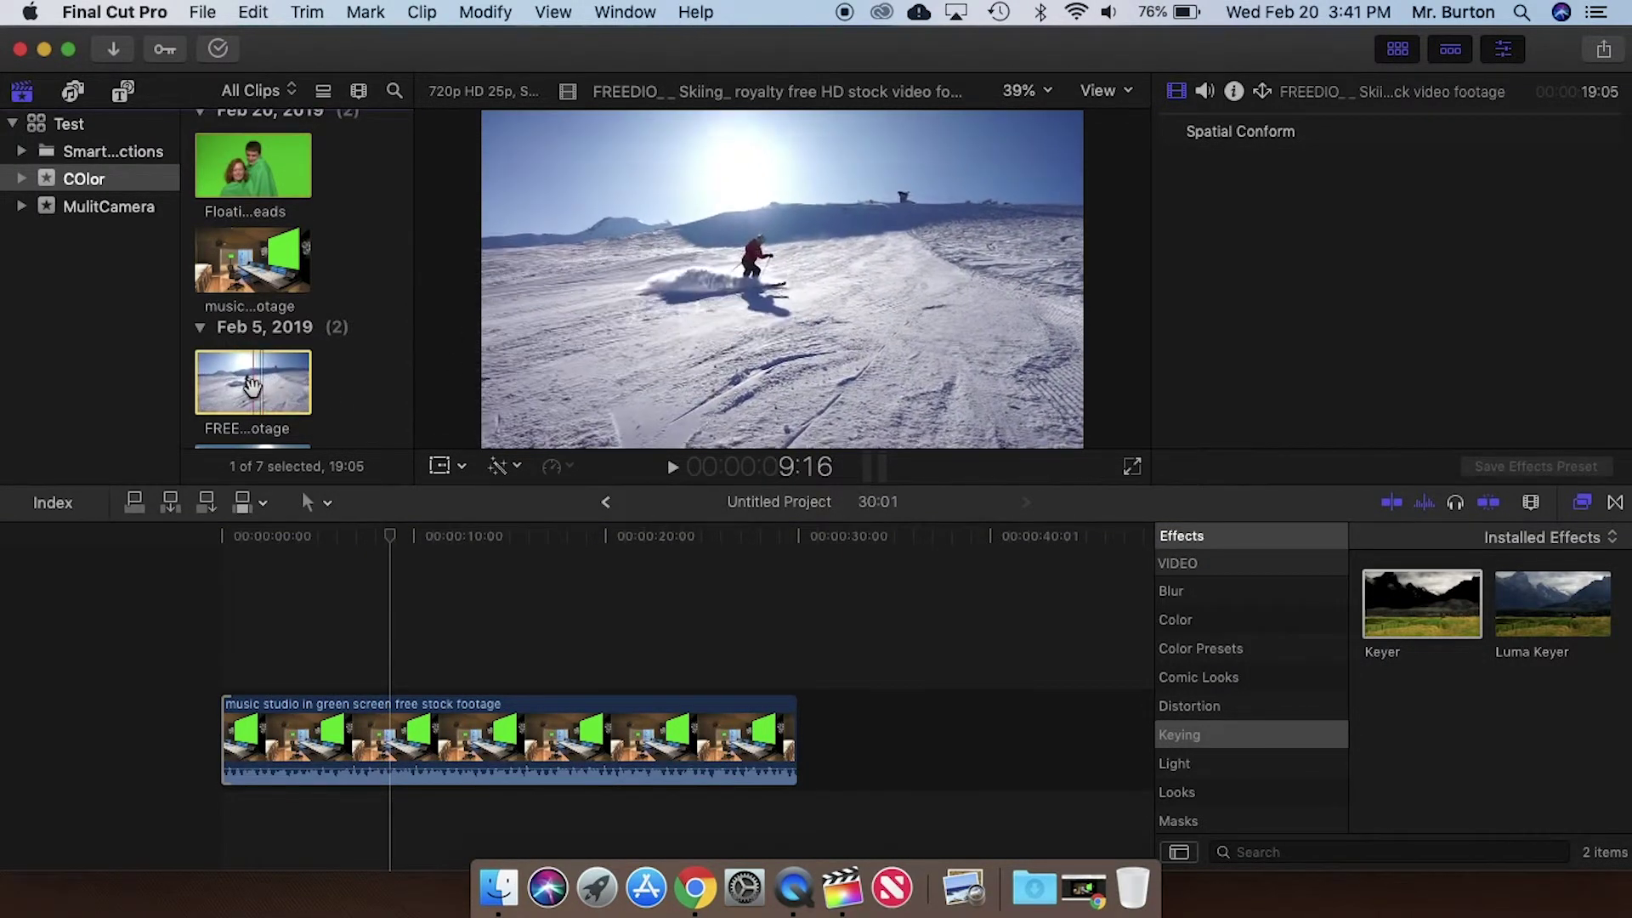
left_click_drag(248, 384, 300, 651)
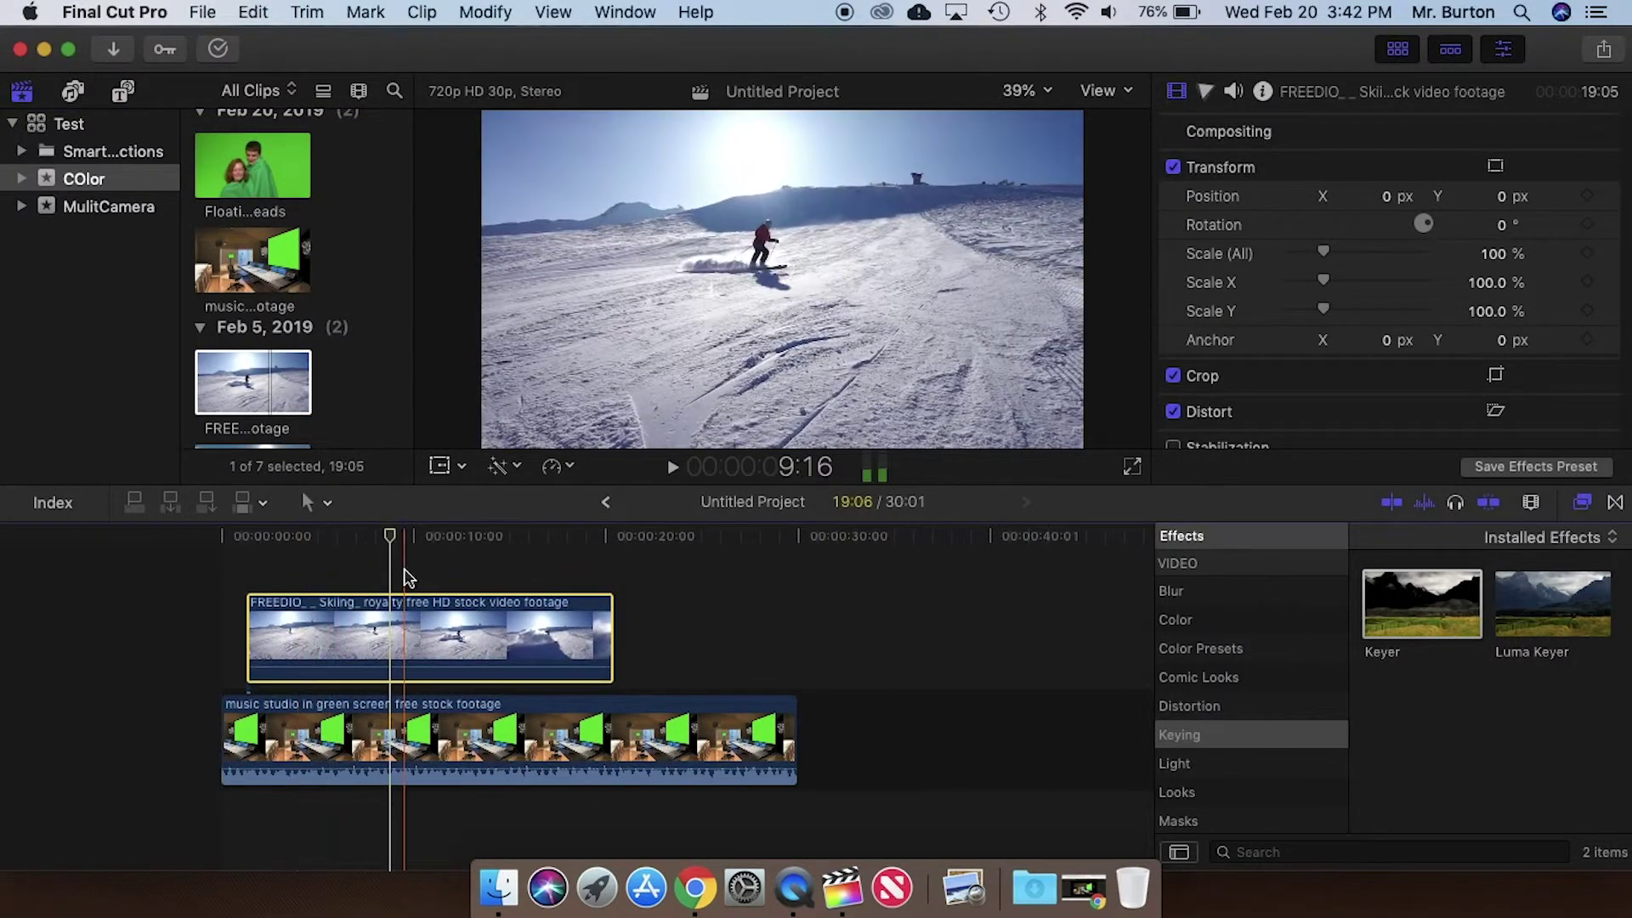
Transform the skiing clip to about 33% scale and position it over the studio's large green screen, at about X 384, Y 119 px
left_click(386, 561)
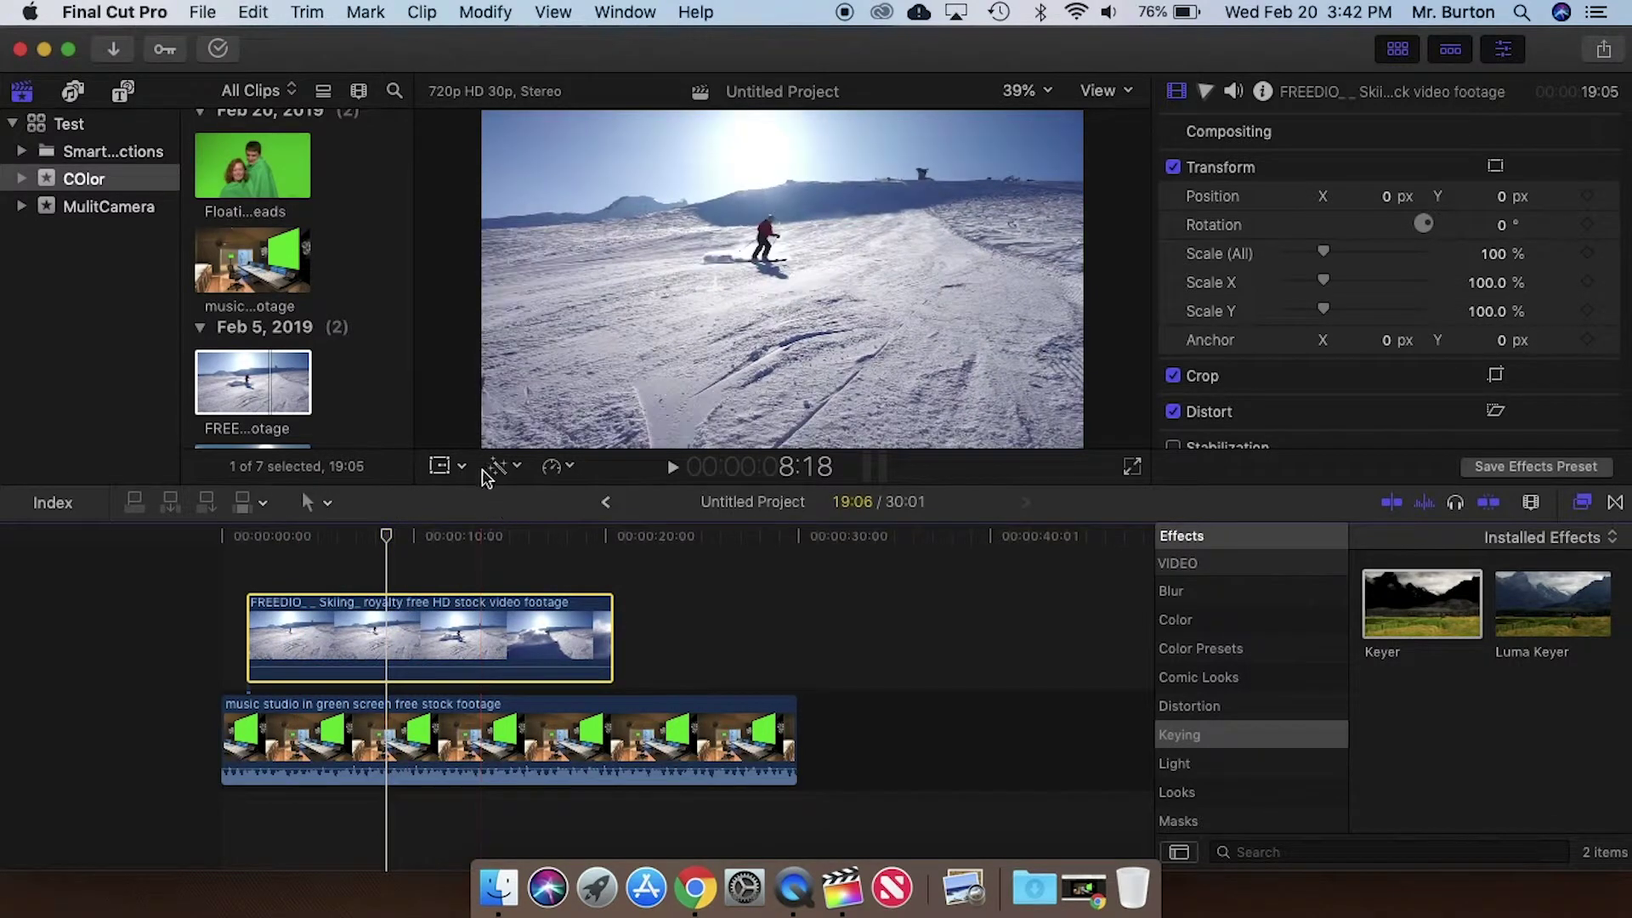
left_click(464, 467)
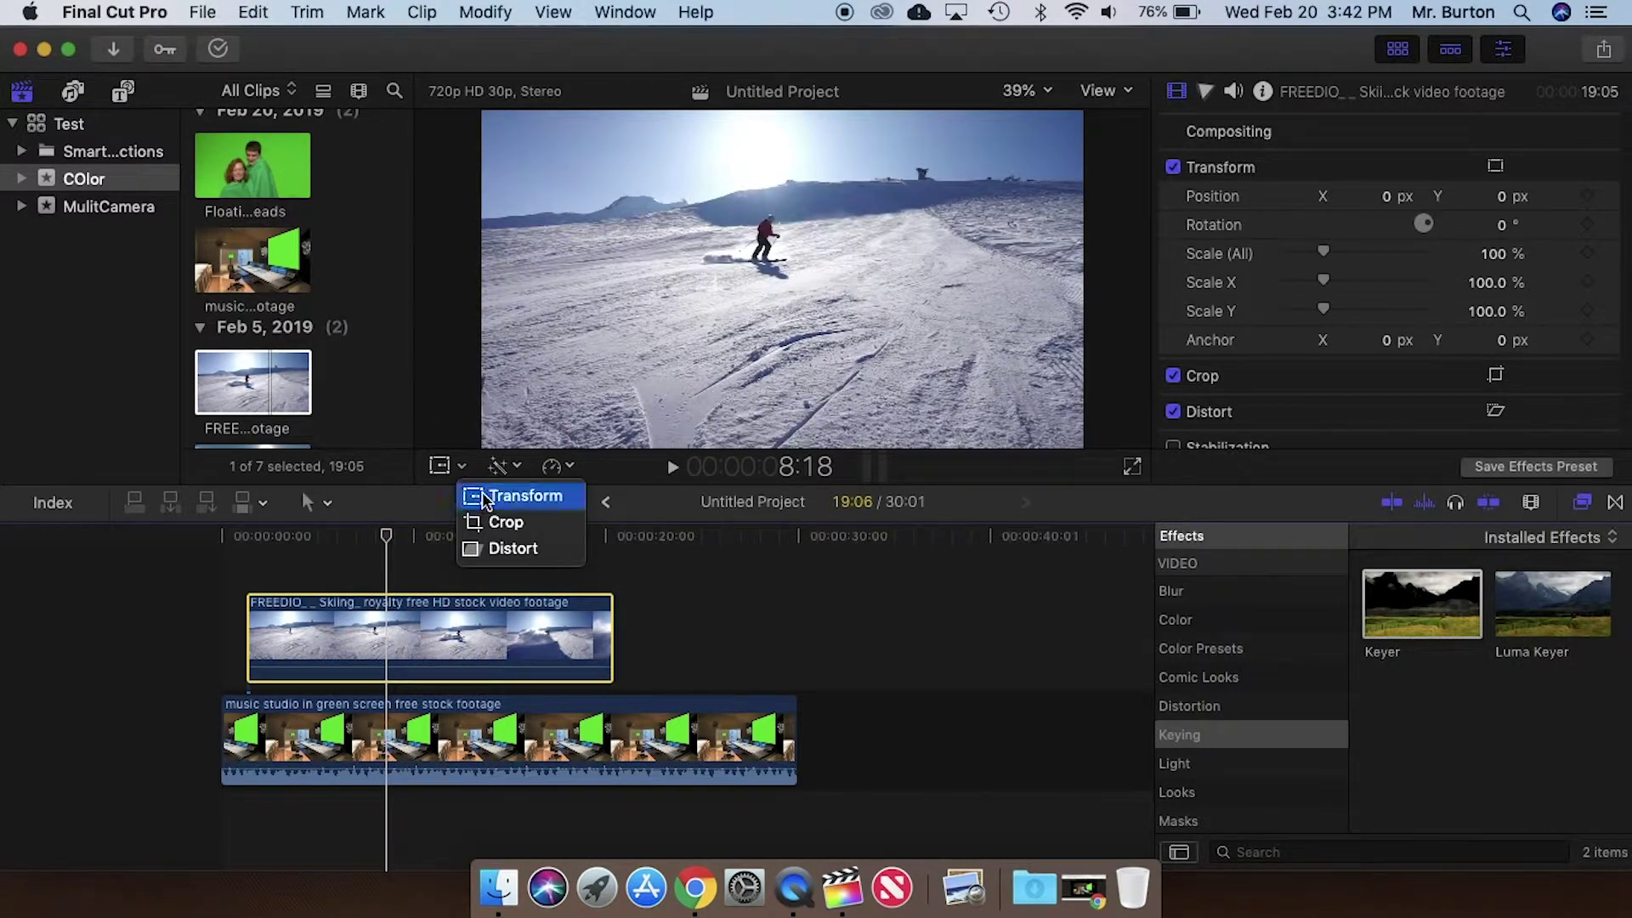
left_click(484, 497)
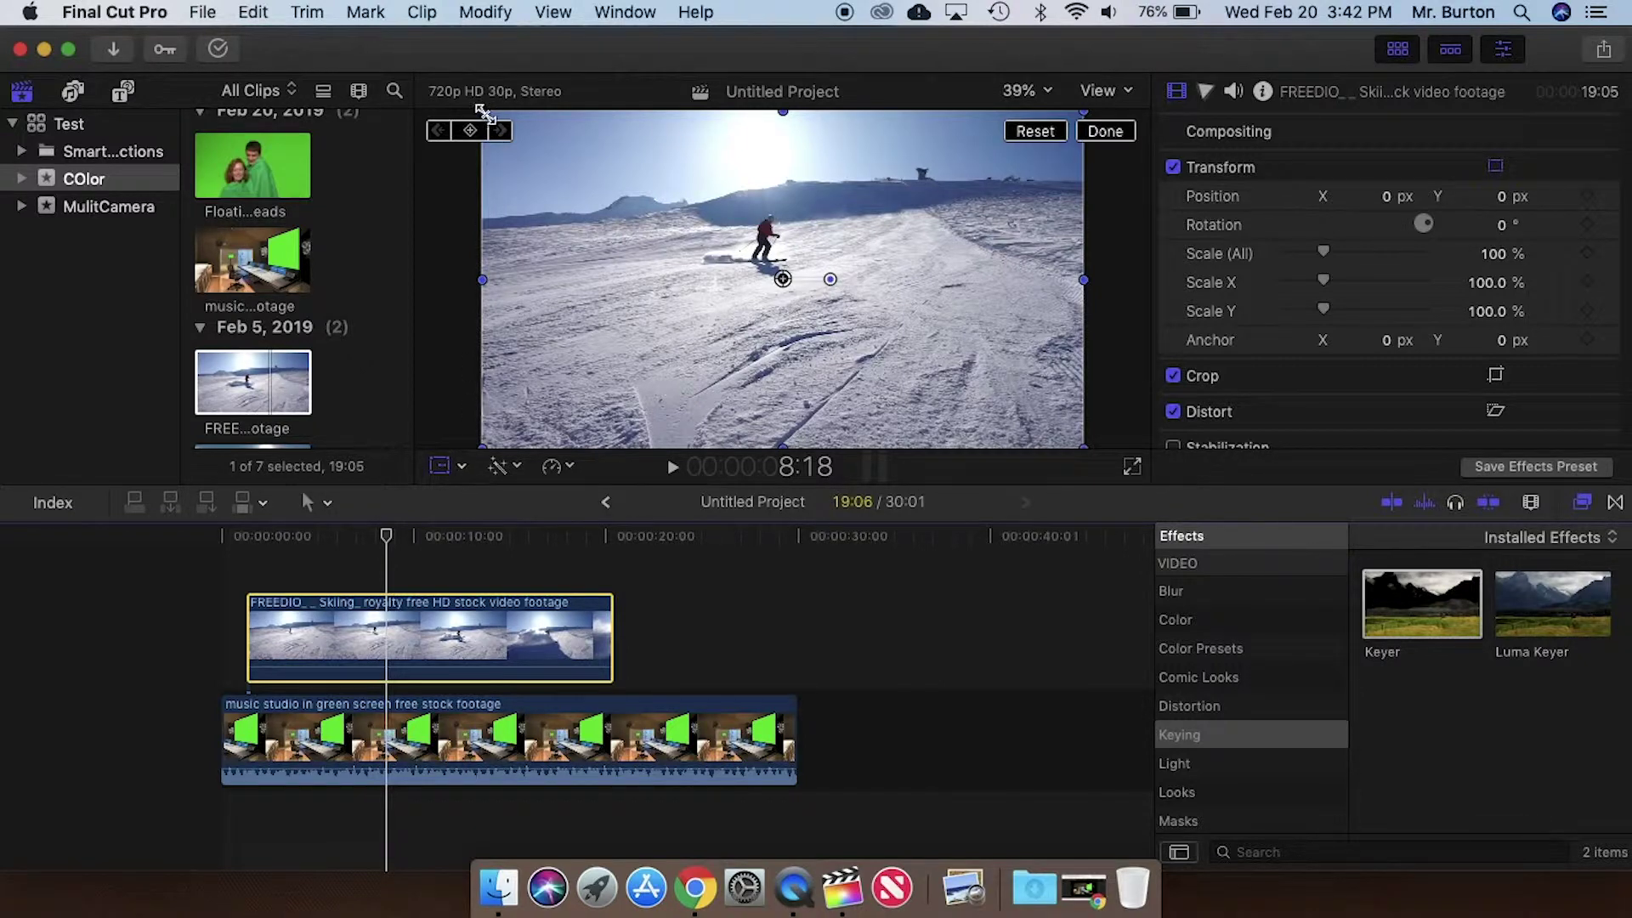
left_click_drag(484, 113, 684, 227)
left_click_drag(715, 281, 895, 224)
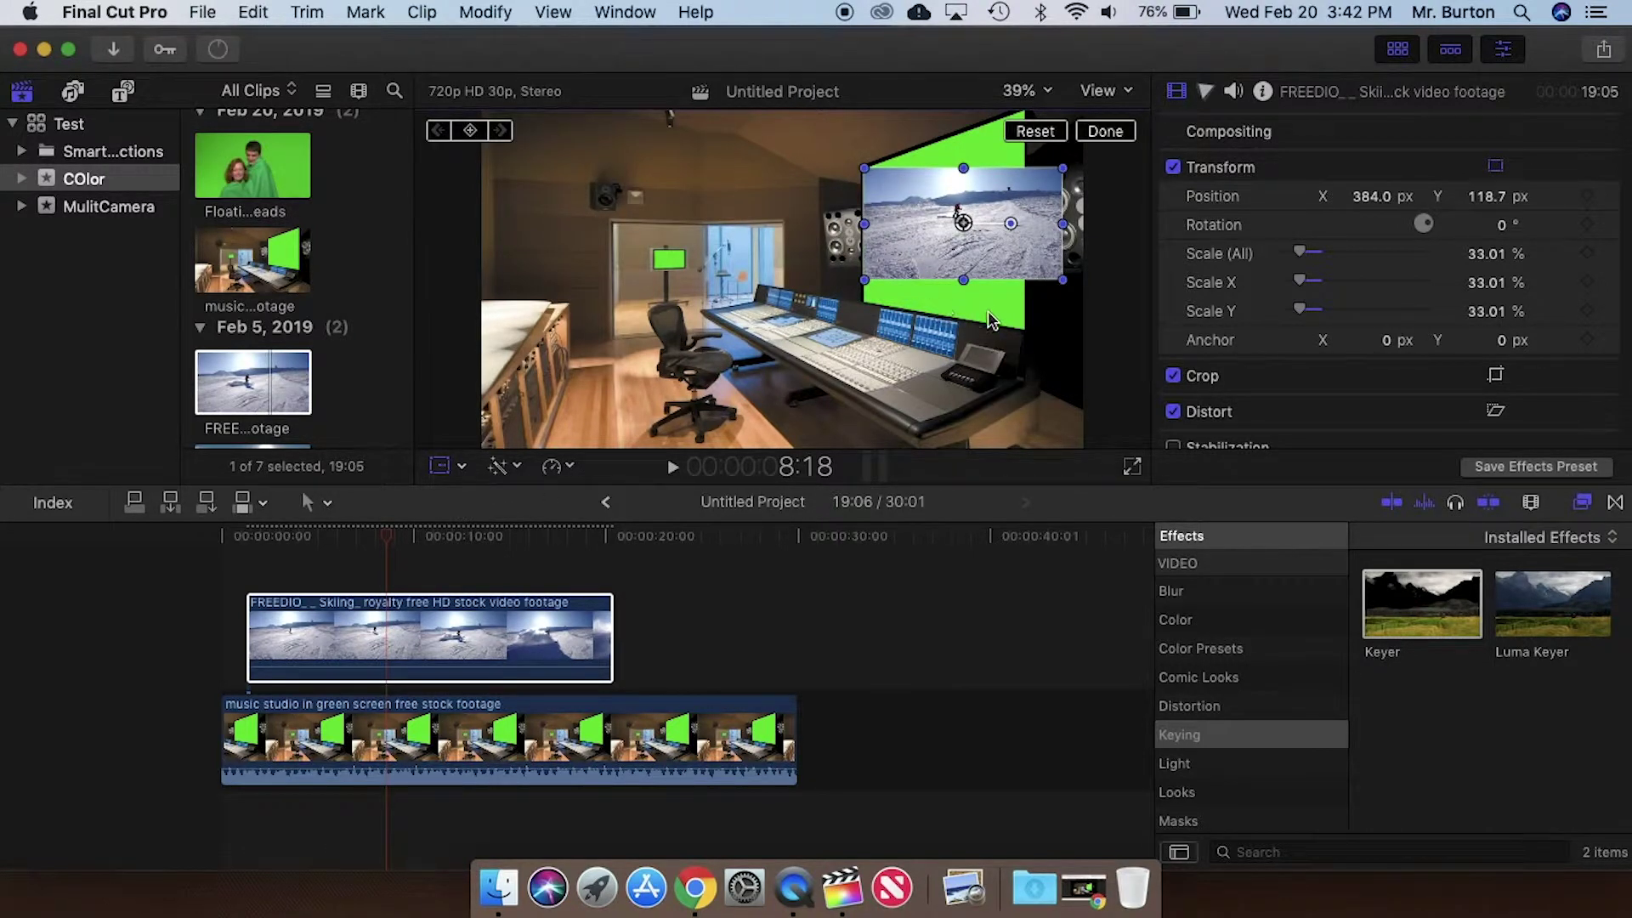
Distort the skiing clip by its corners so it matches the slanted outline of the large green screen
left_click(462, 469)
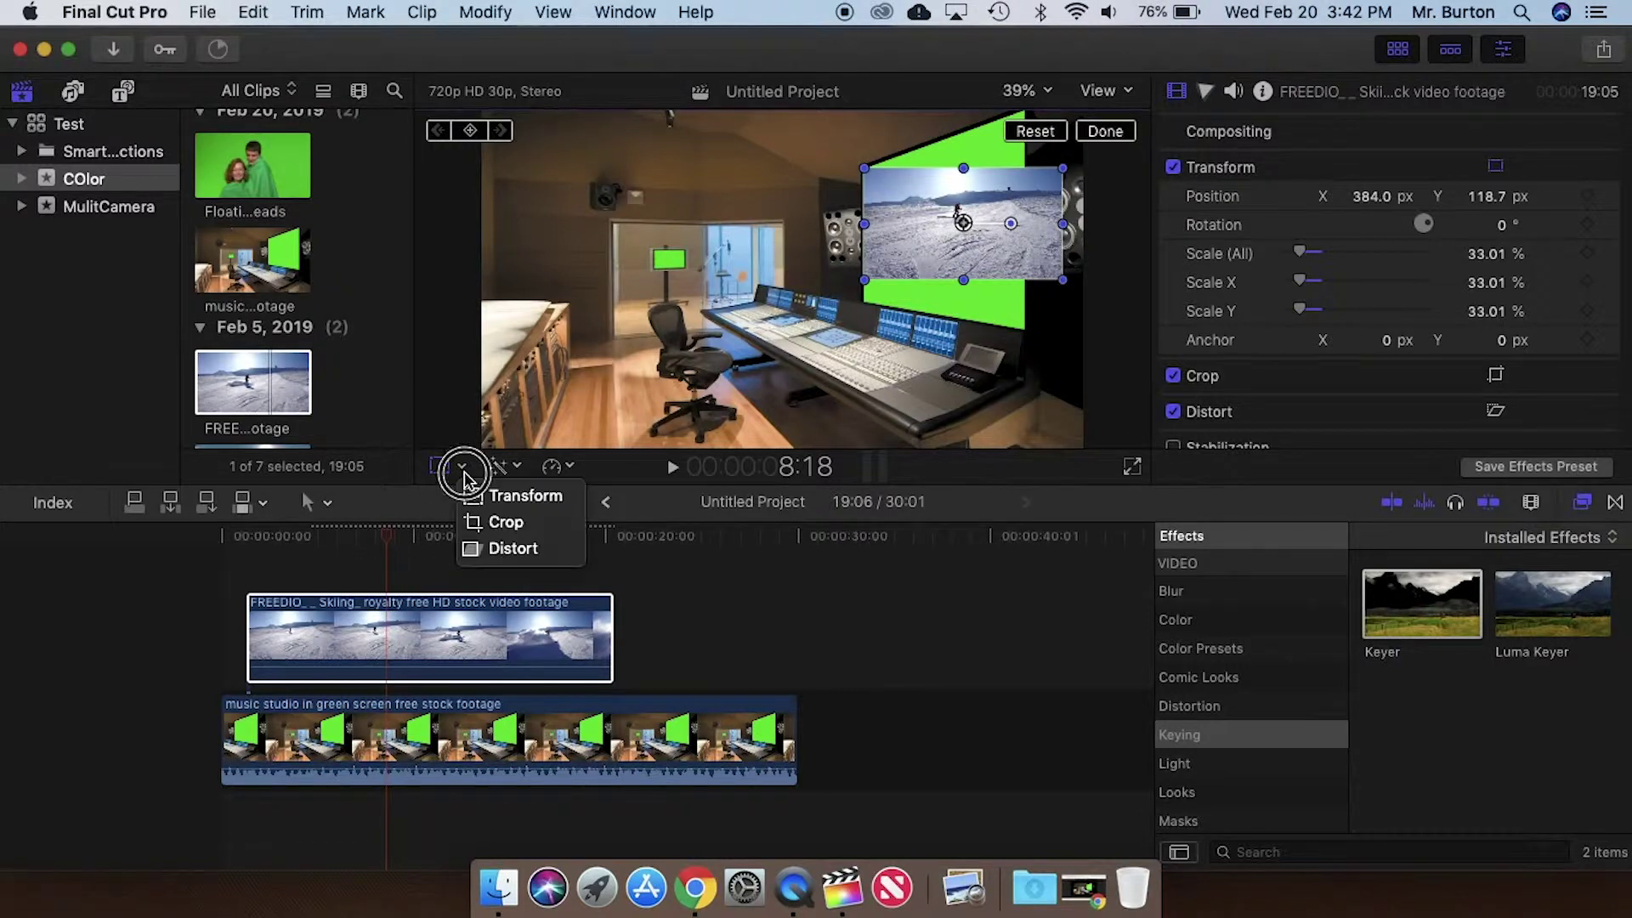
key("Return")
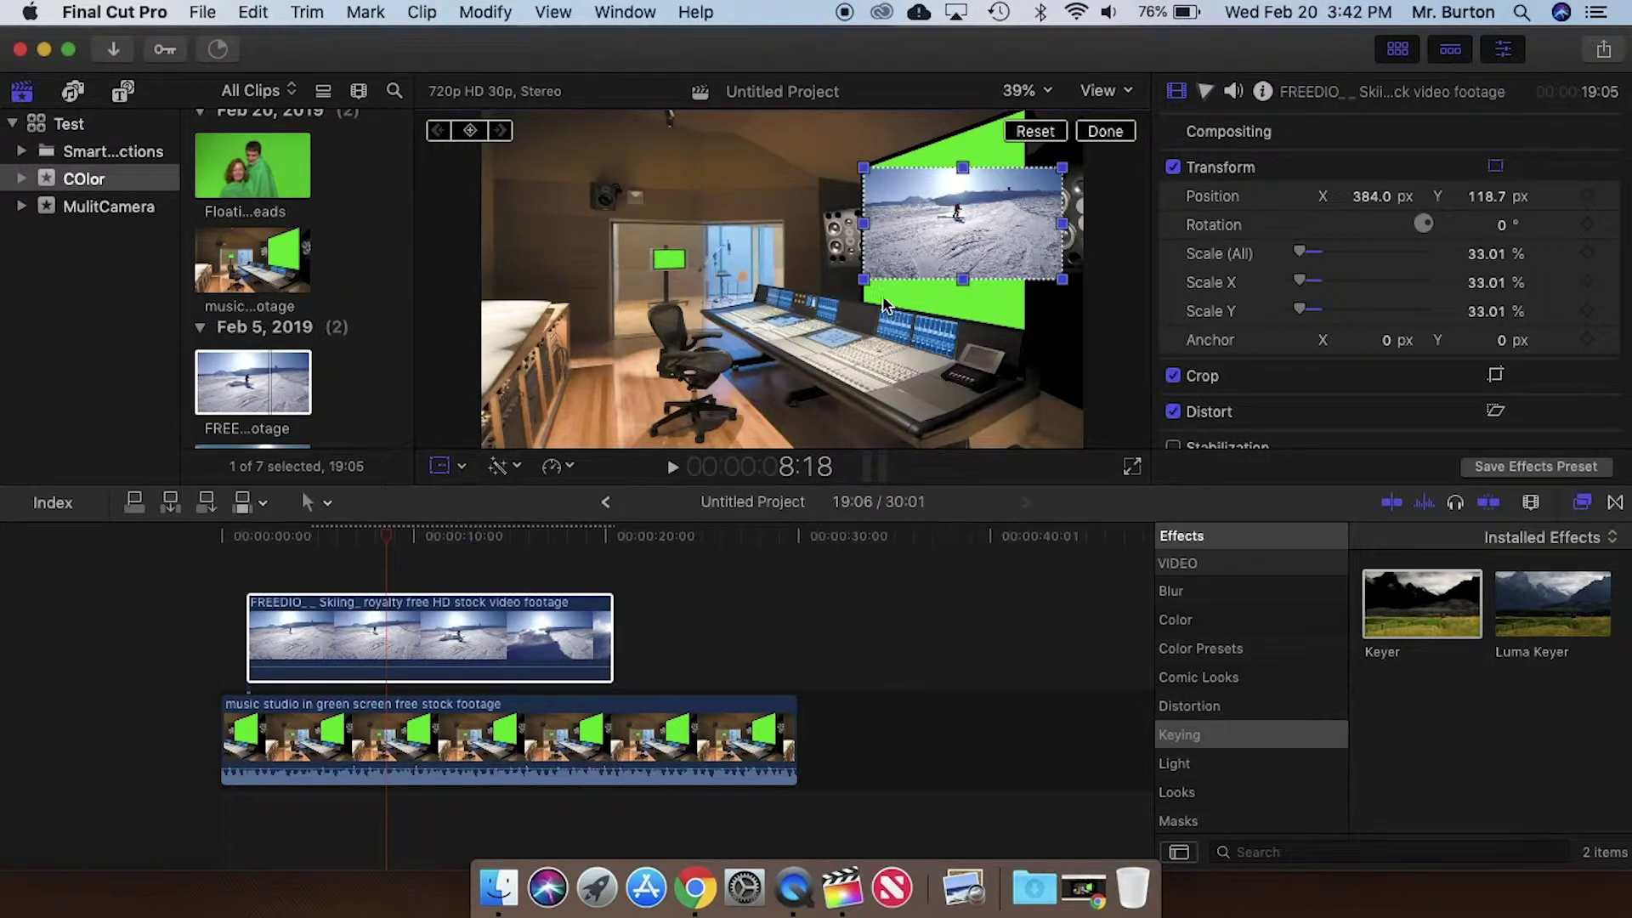
left_click_drag(865, 280, 867, 296)
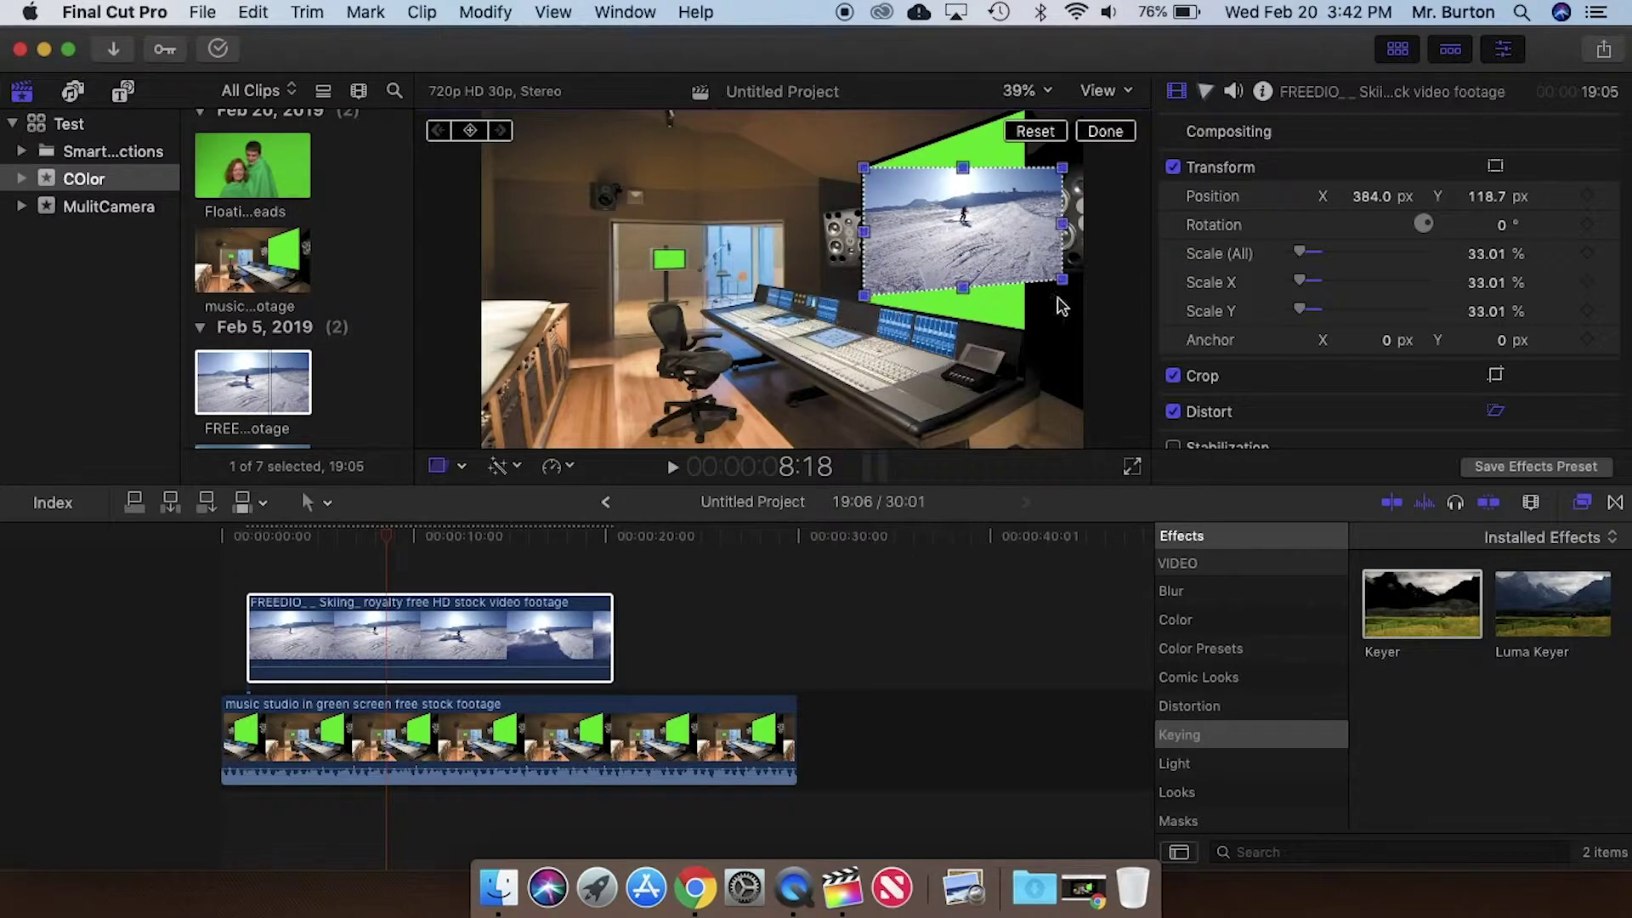
left_click_drag(1066, 289, 1029, 339)
left_click_drag(867, 303, 866, 310)
left_click_drag(1064, 170, 1030, 118)
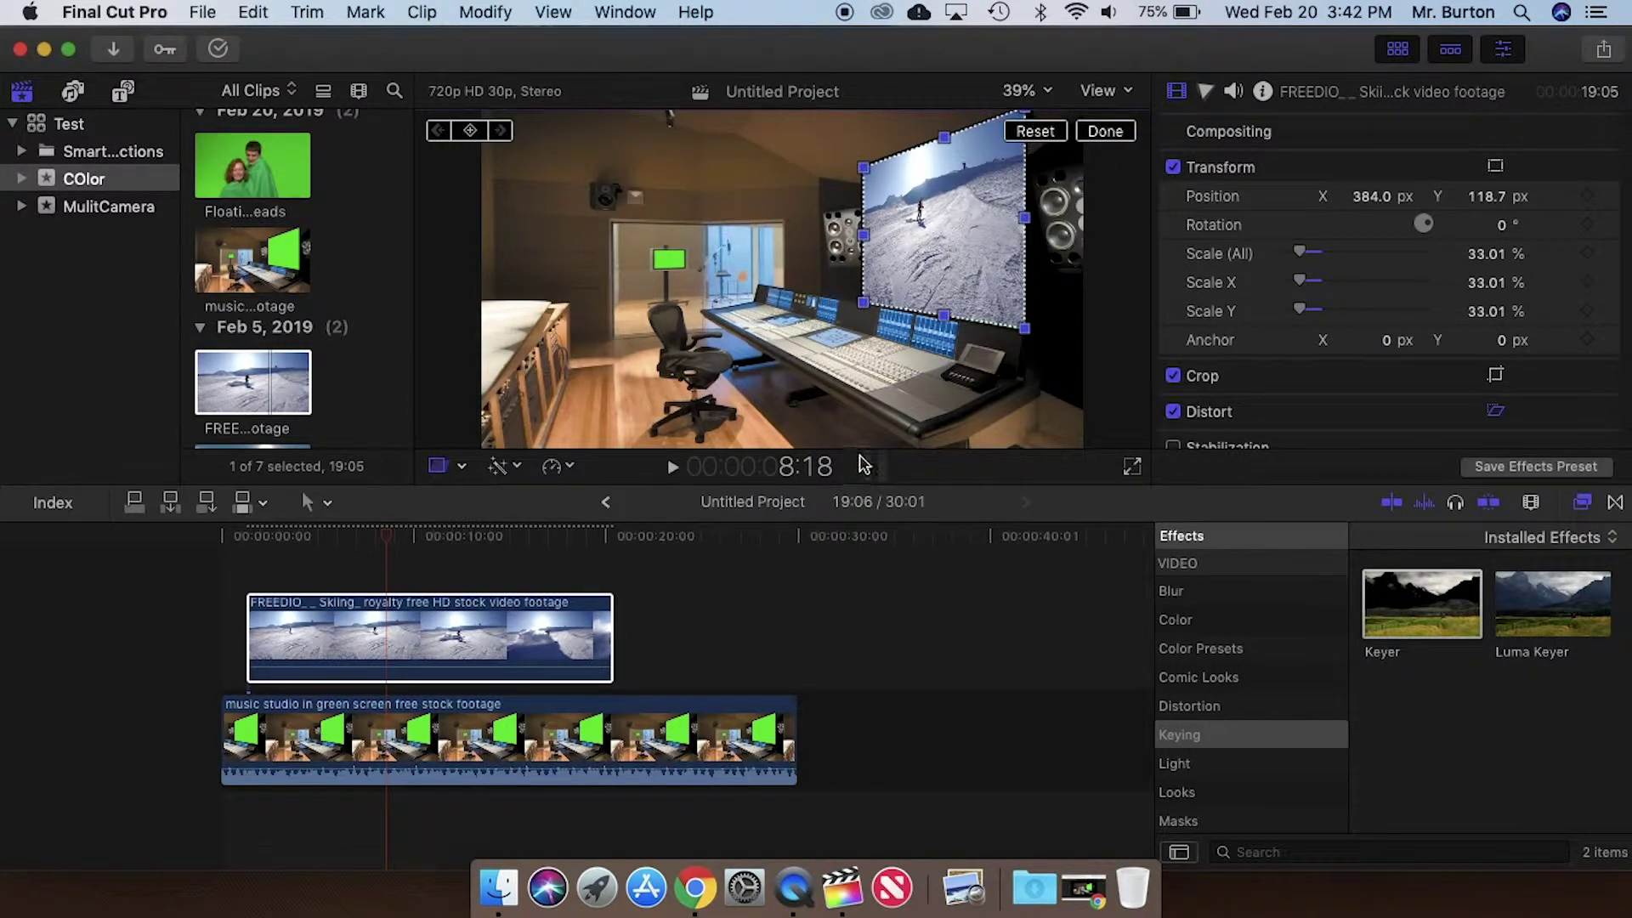
Play back the timeline to check how the skiing picture fits the studio's large screen, especially along its edges
left_click(379, 536)
key("space")
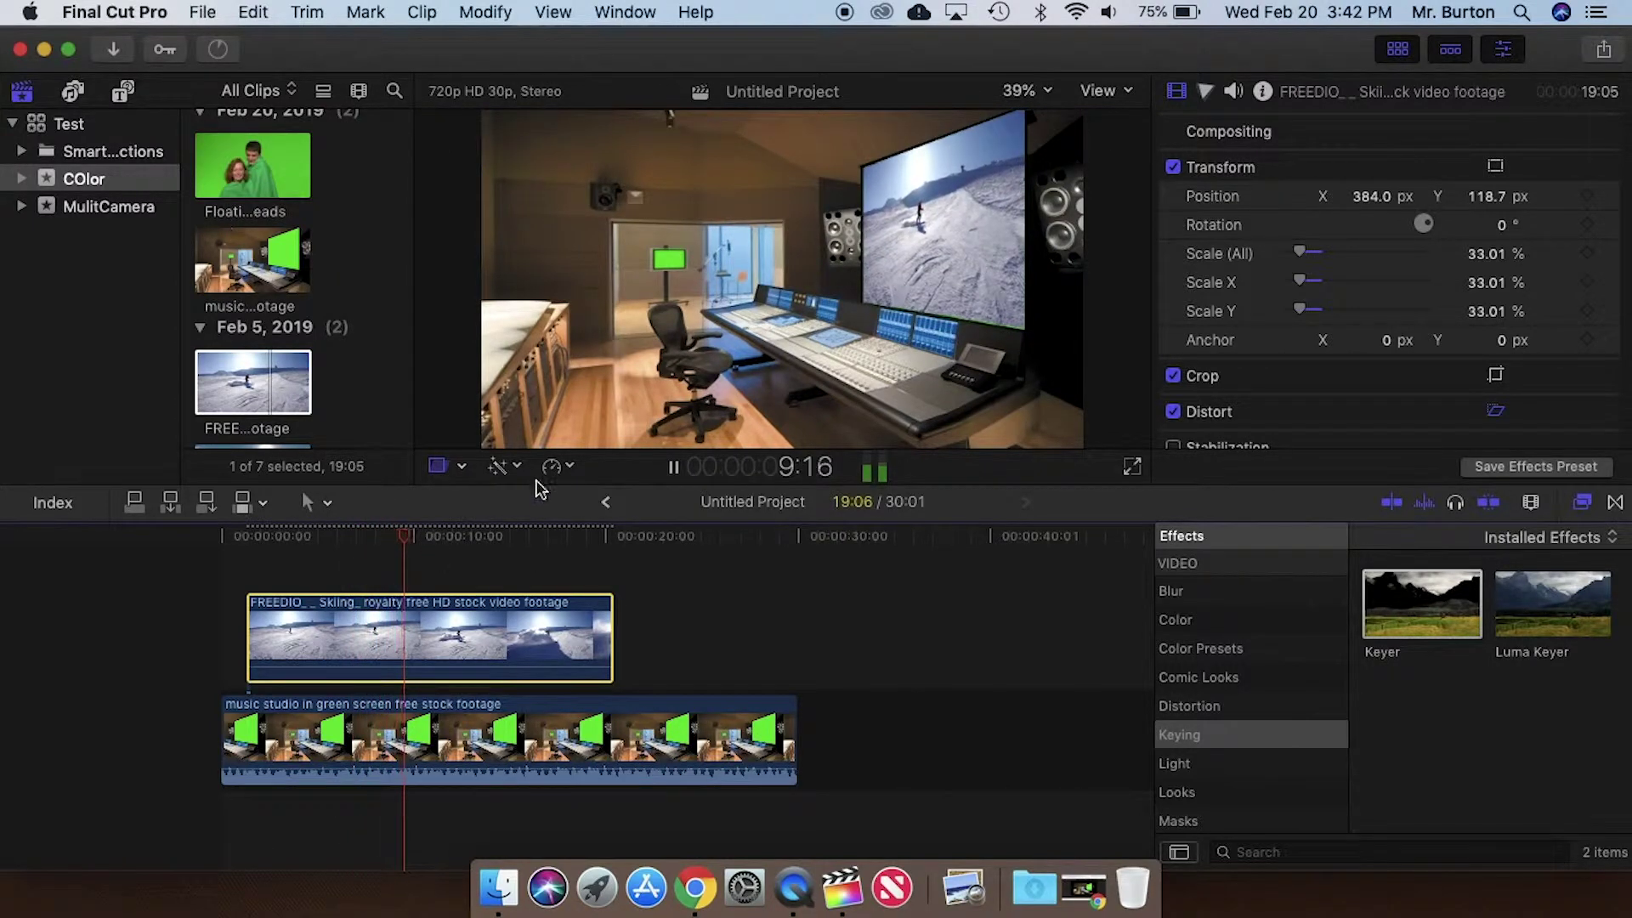
key("space")
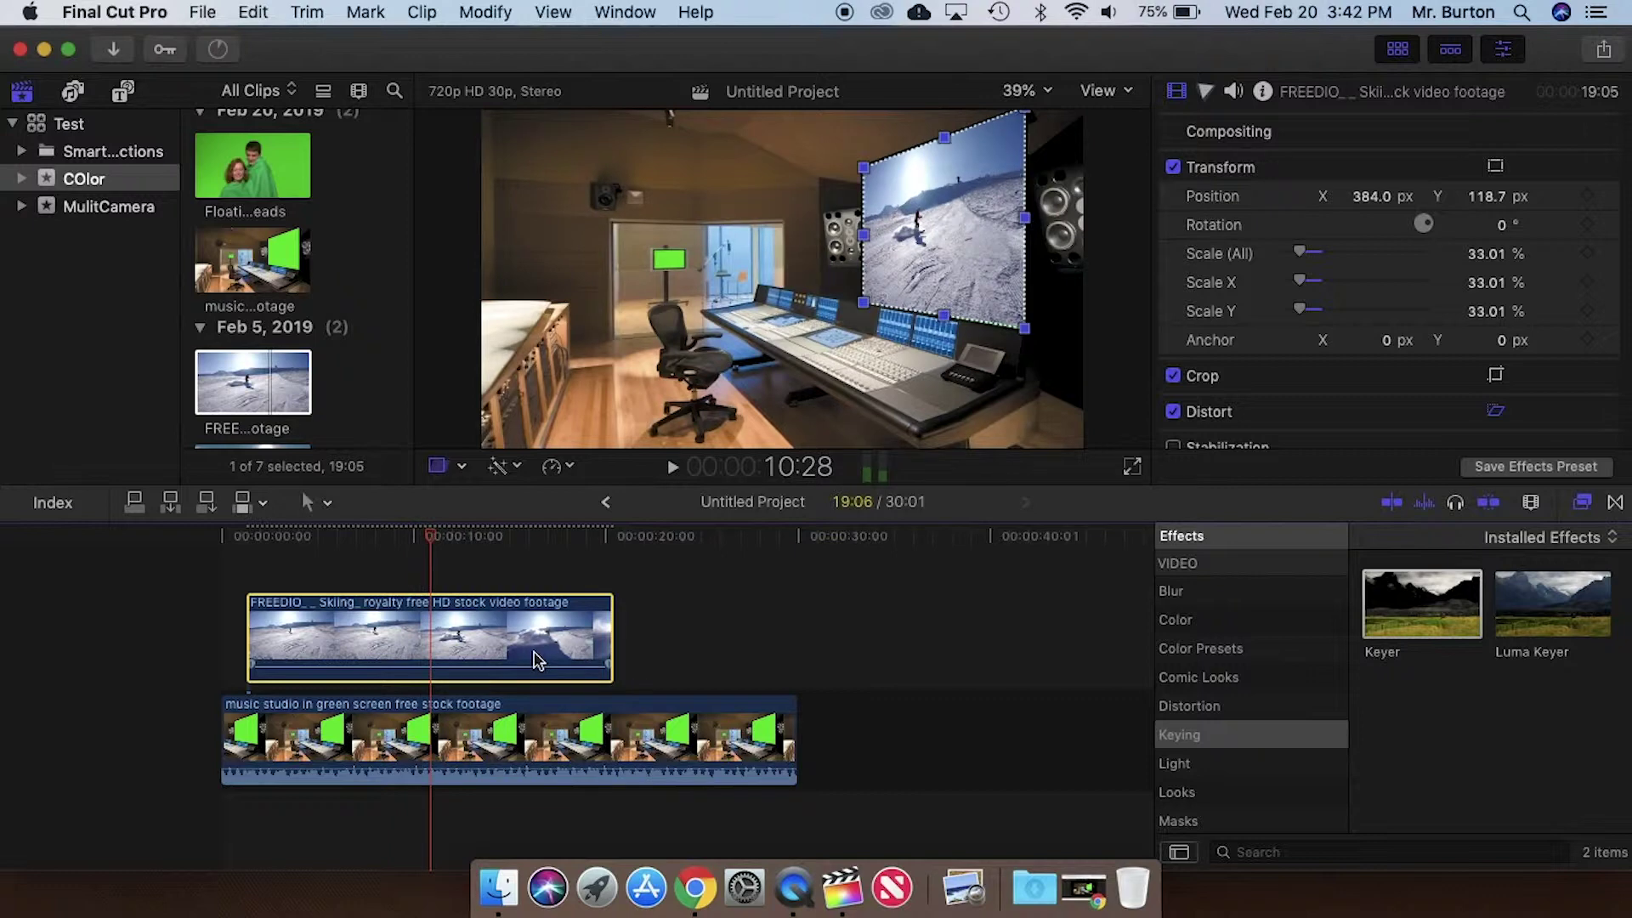
key("space")
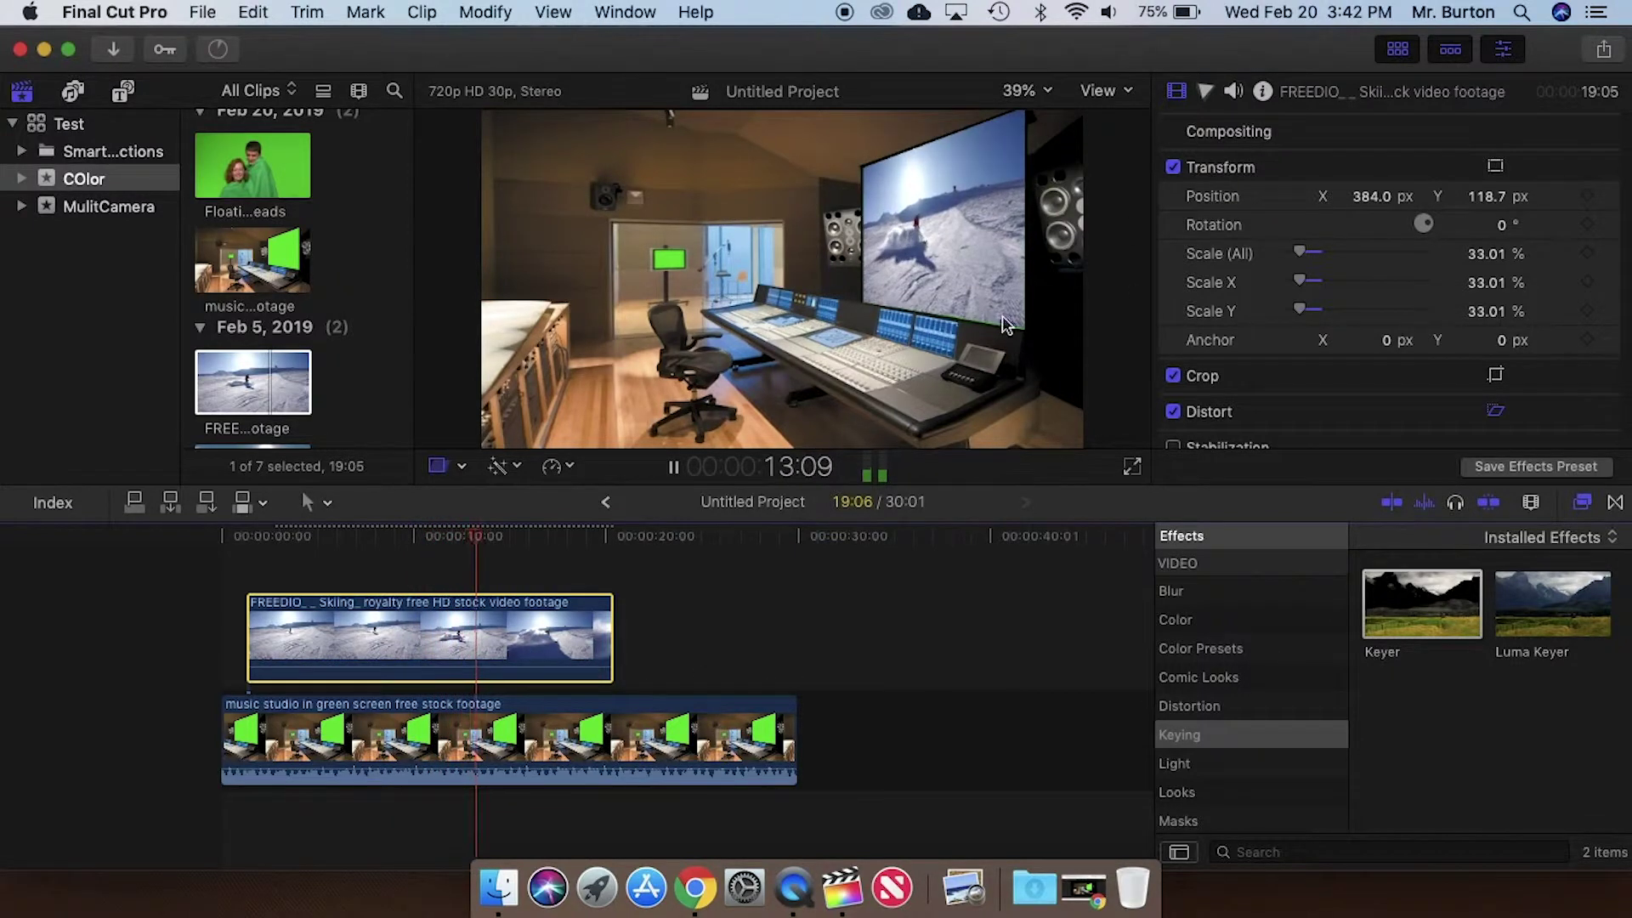
key("space")
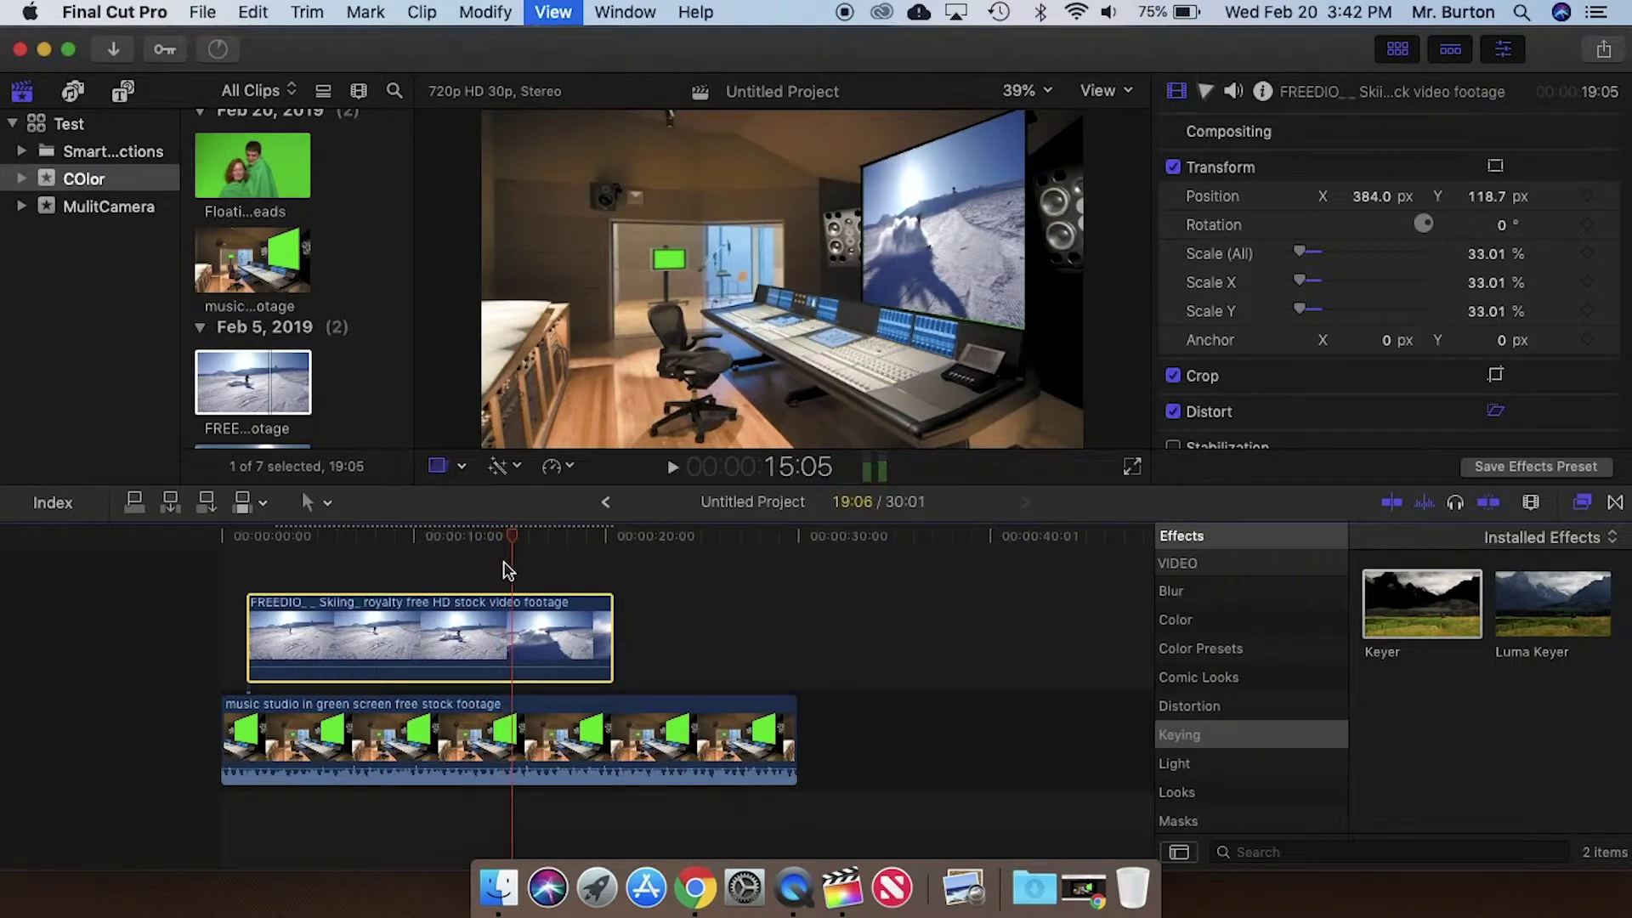
left_click(968, 633)
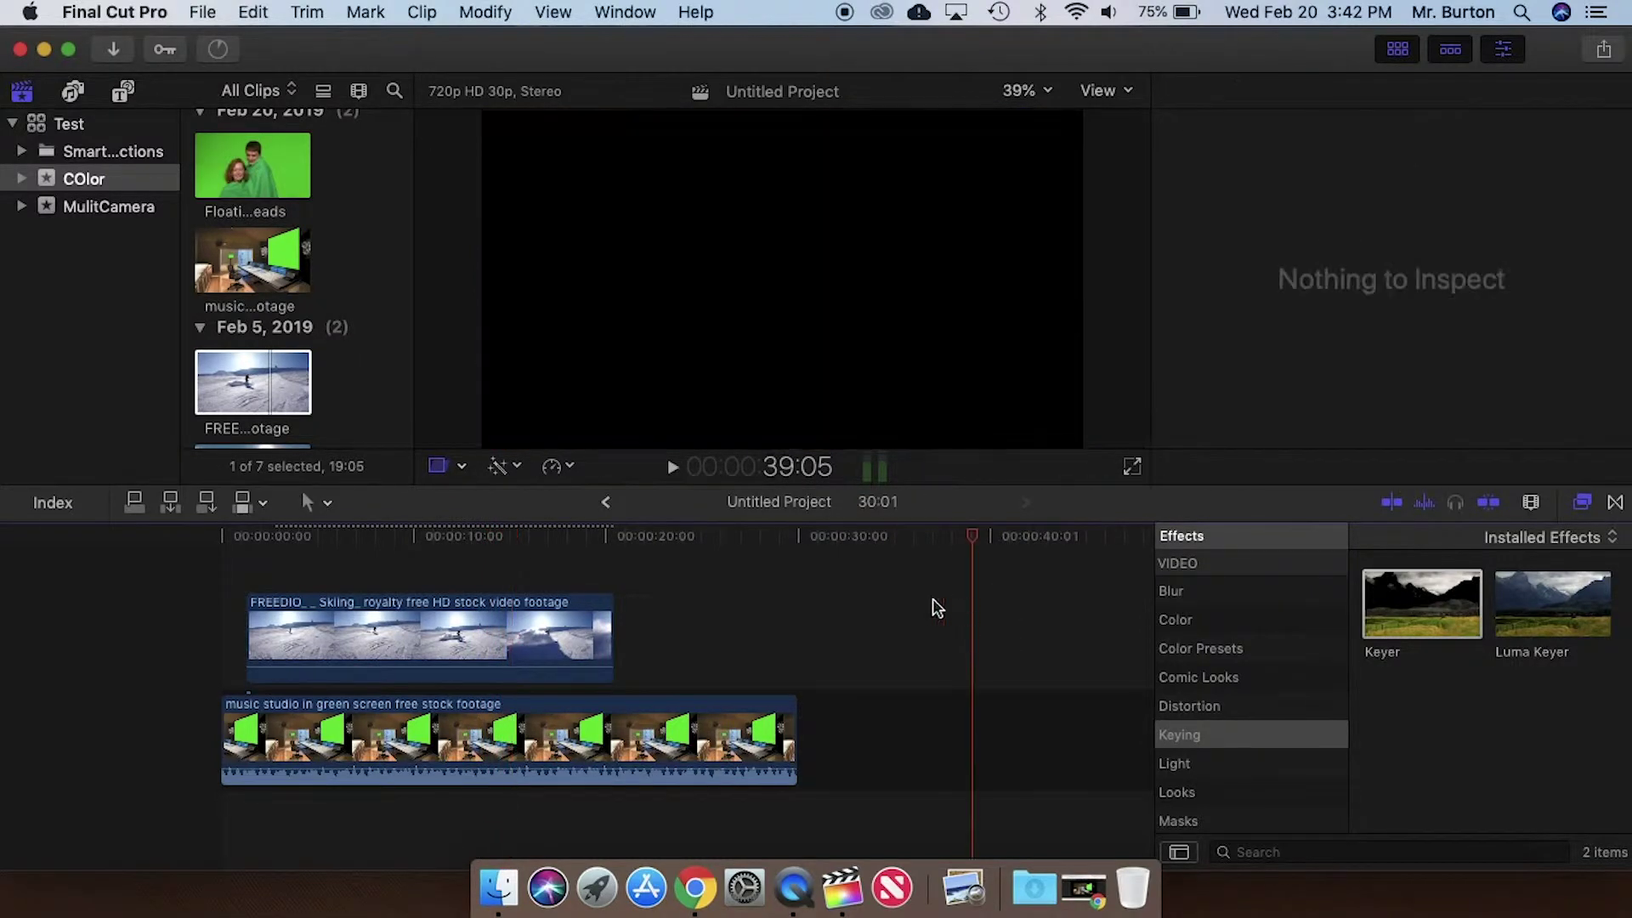
left_click(468, 535)
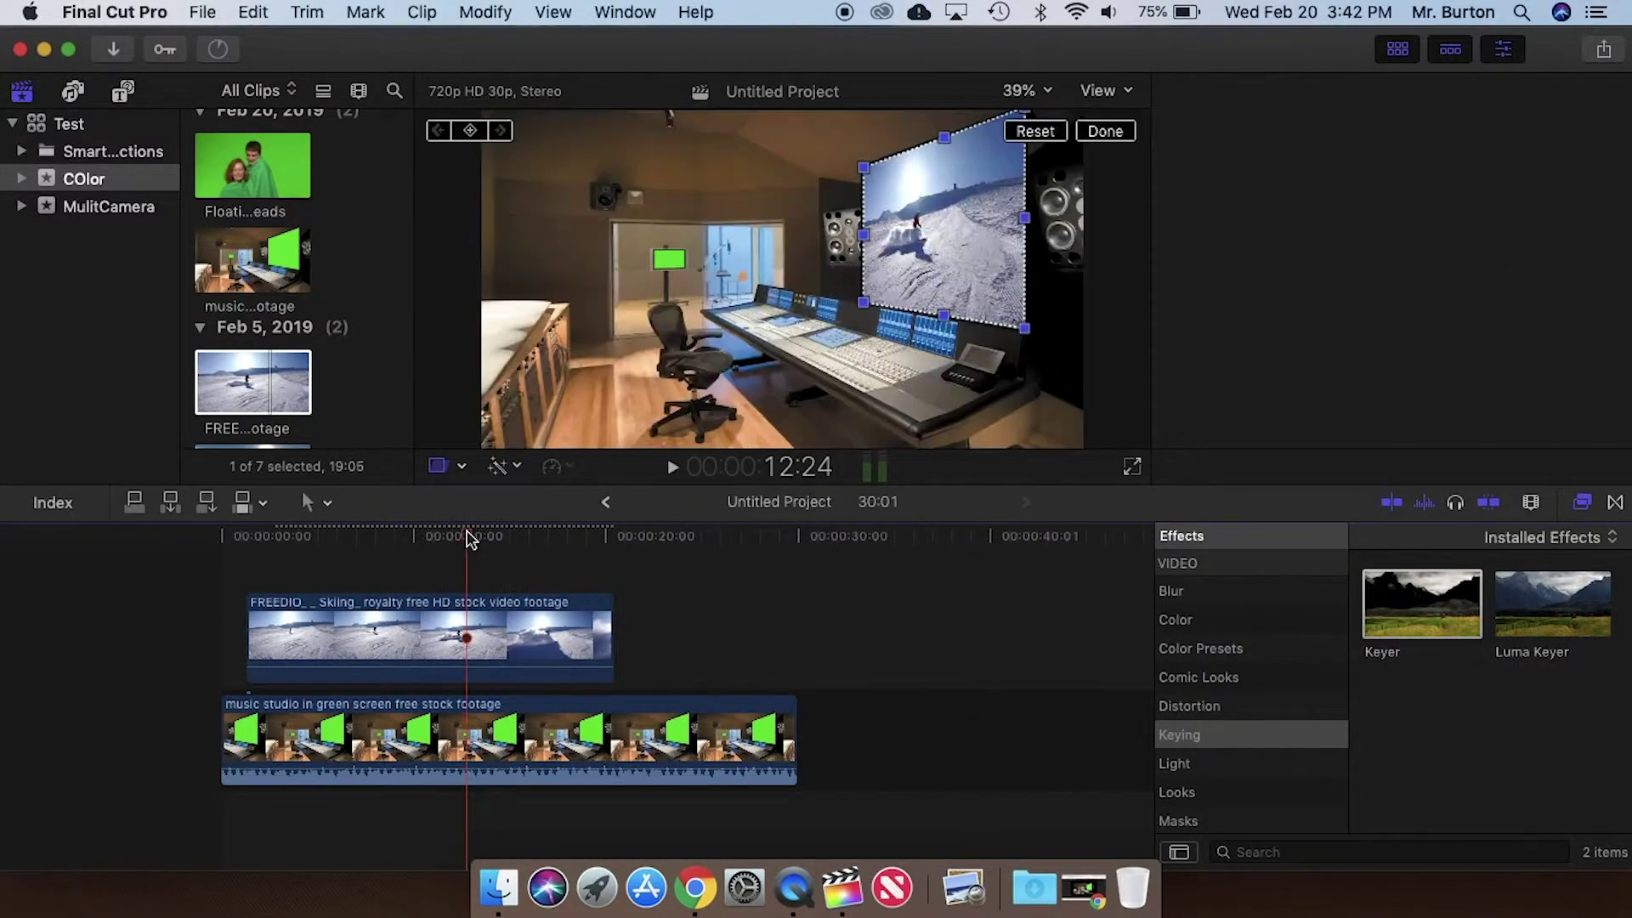
Move the skiing clip beneath the music studio clip in the timeline and turn off the viewer's transform controls
left_click(977, 427)
left_click(462, 466)
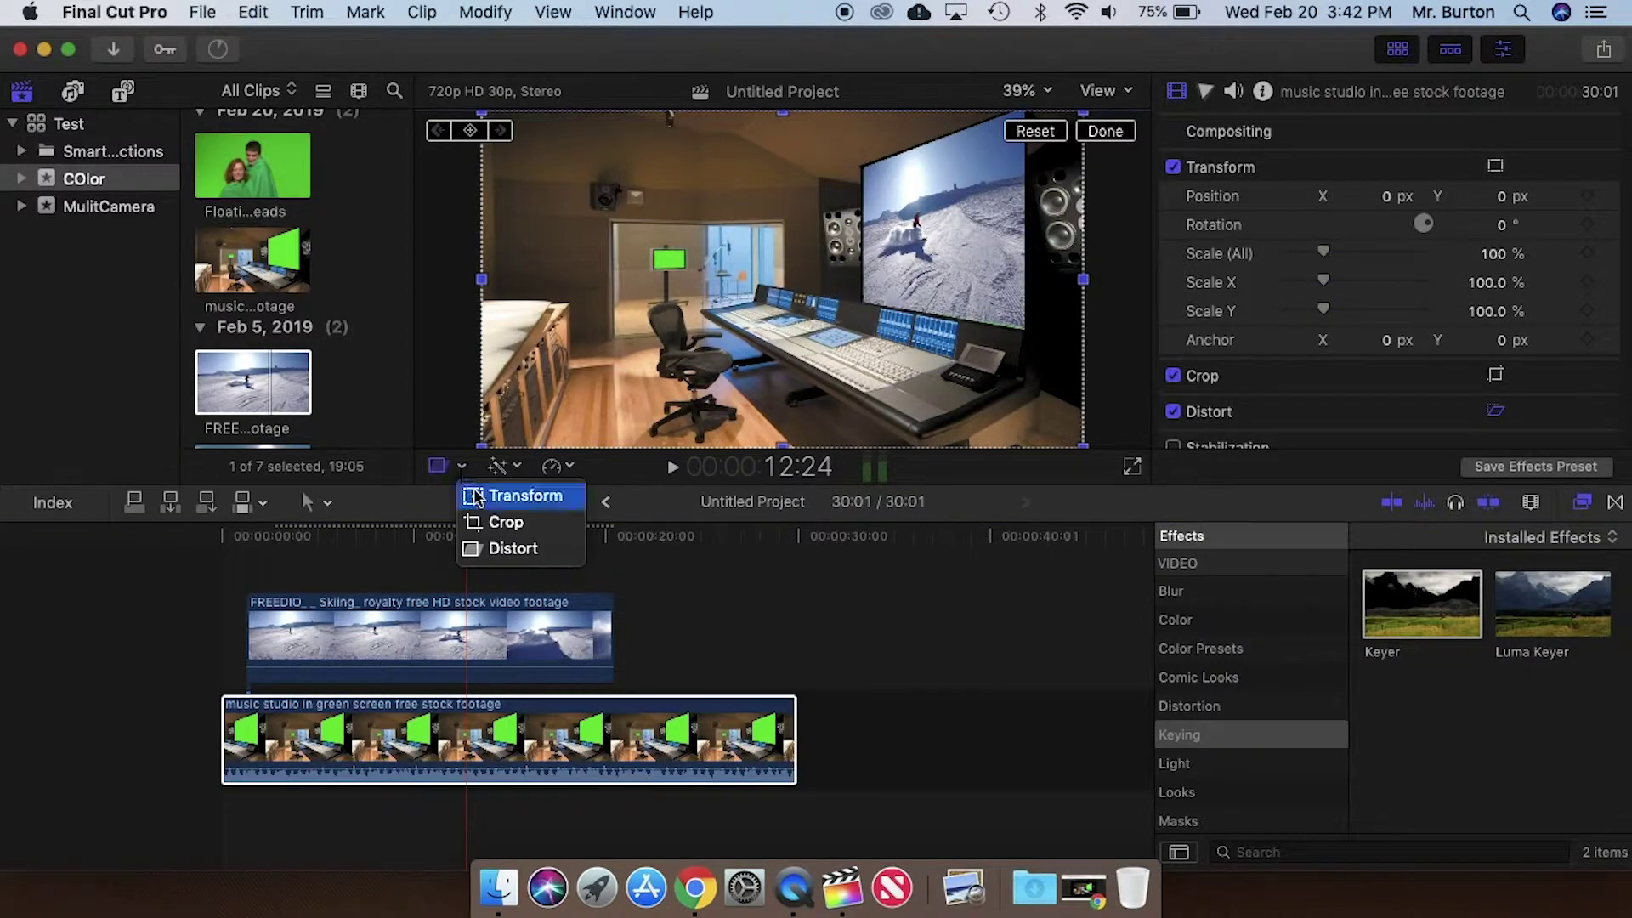
left_click(510, 500)
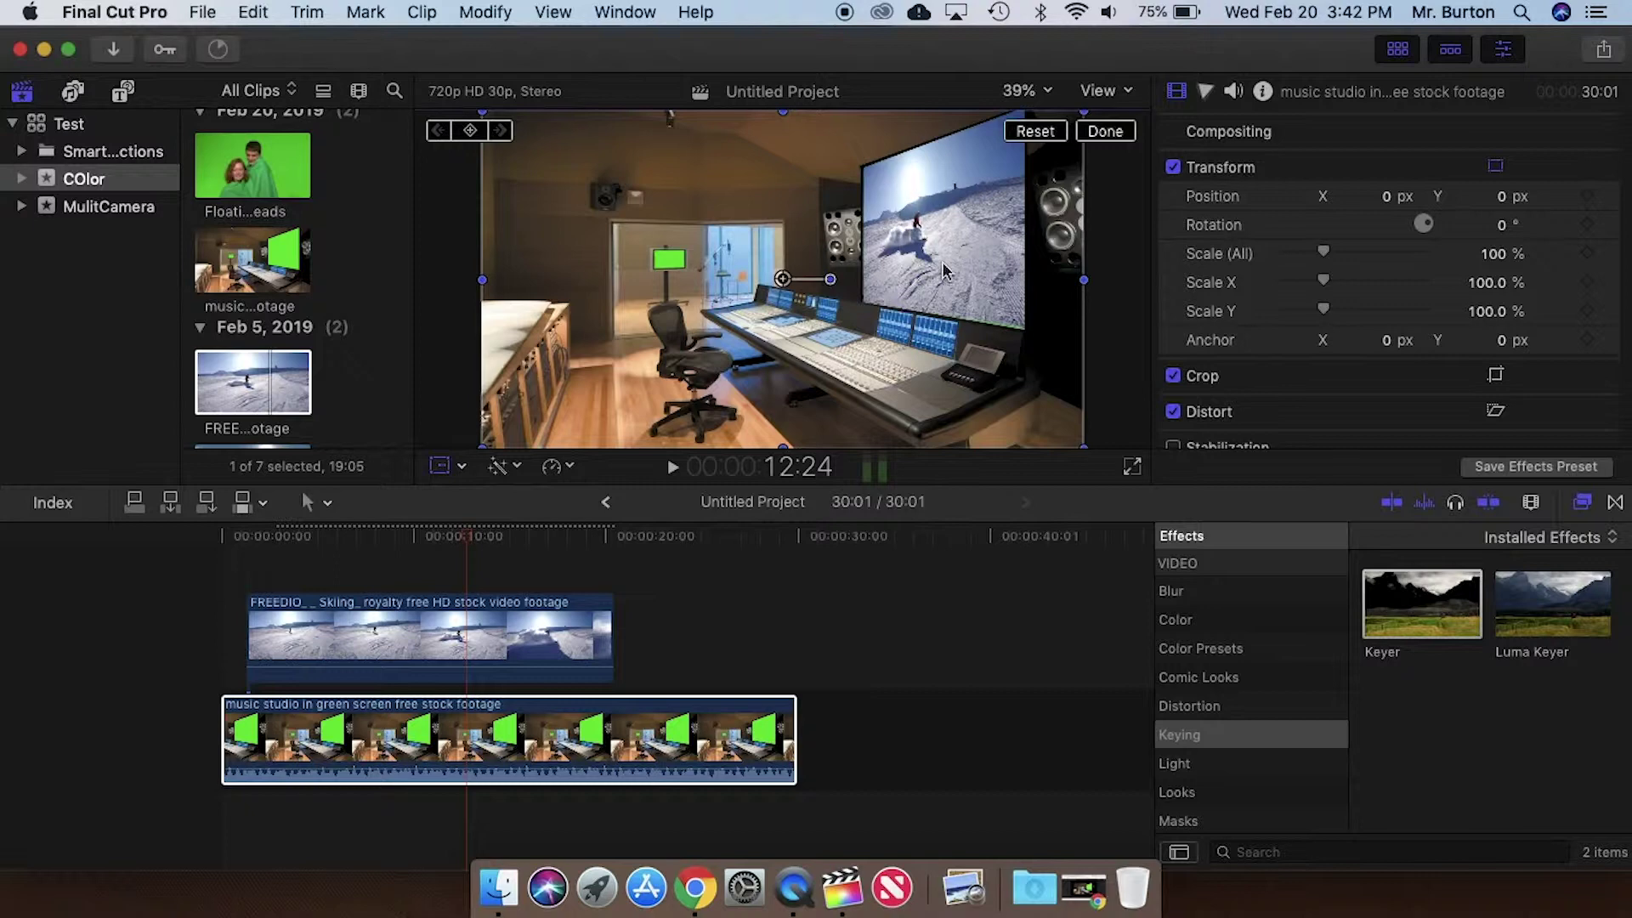
left_click(489, 626)
left_click_drag(482, 626, 485, 799)
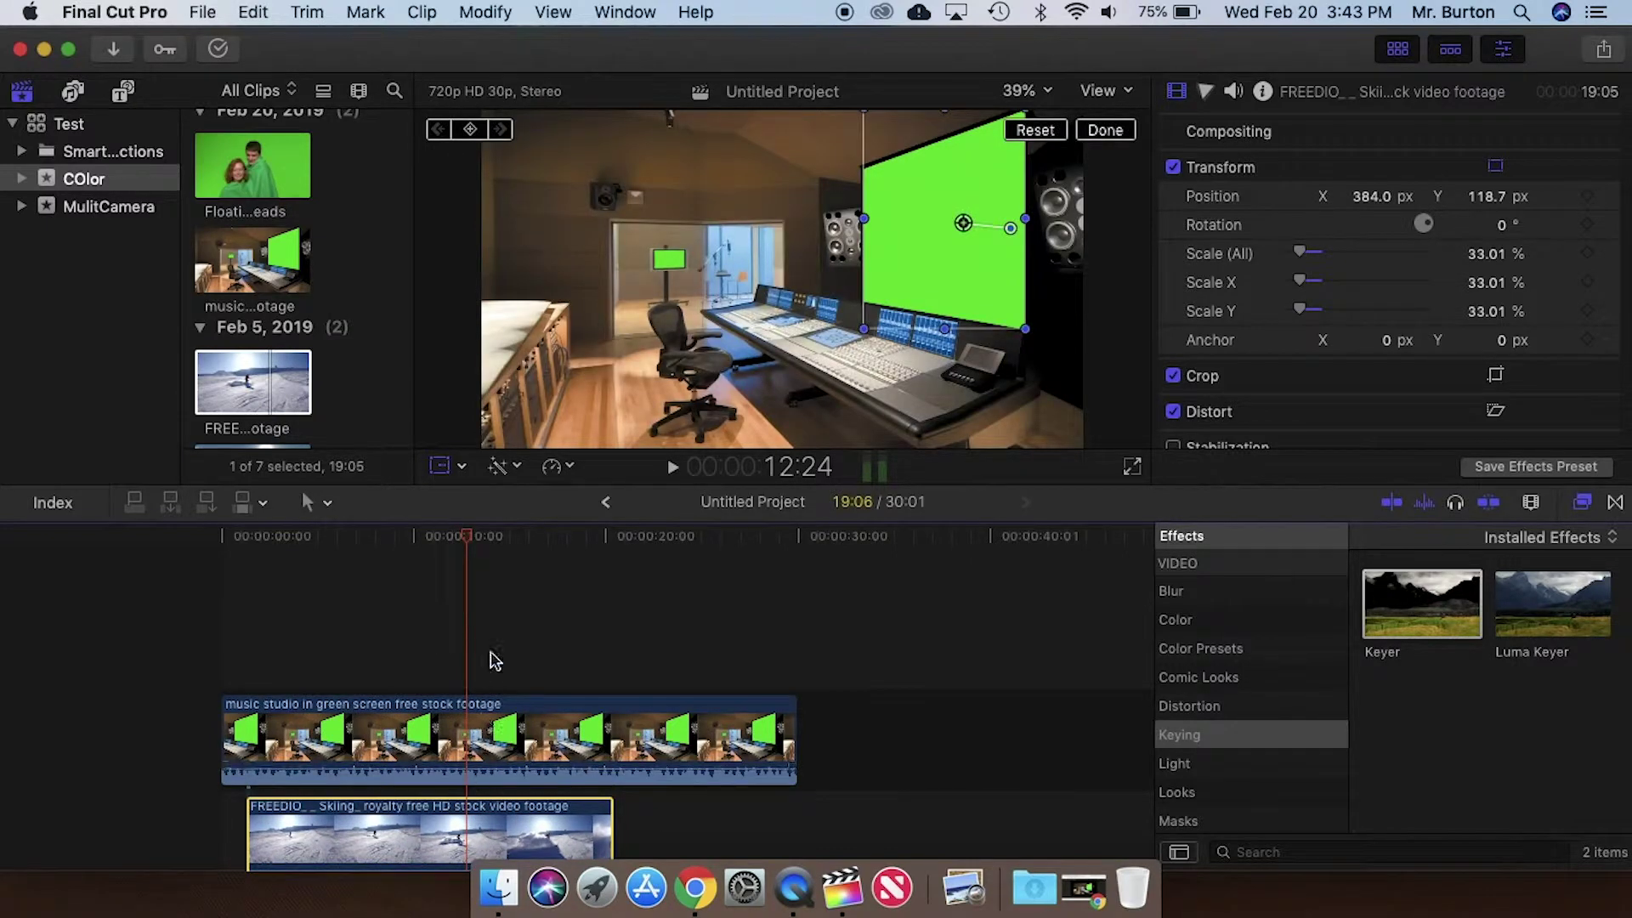
left_click(520, 575)
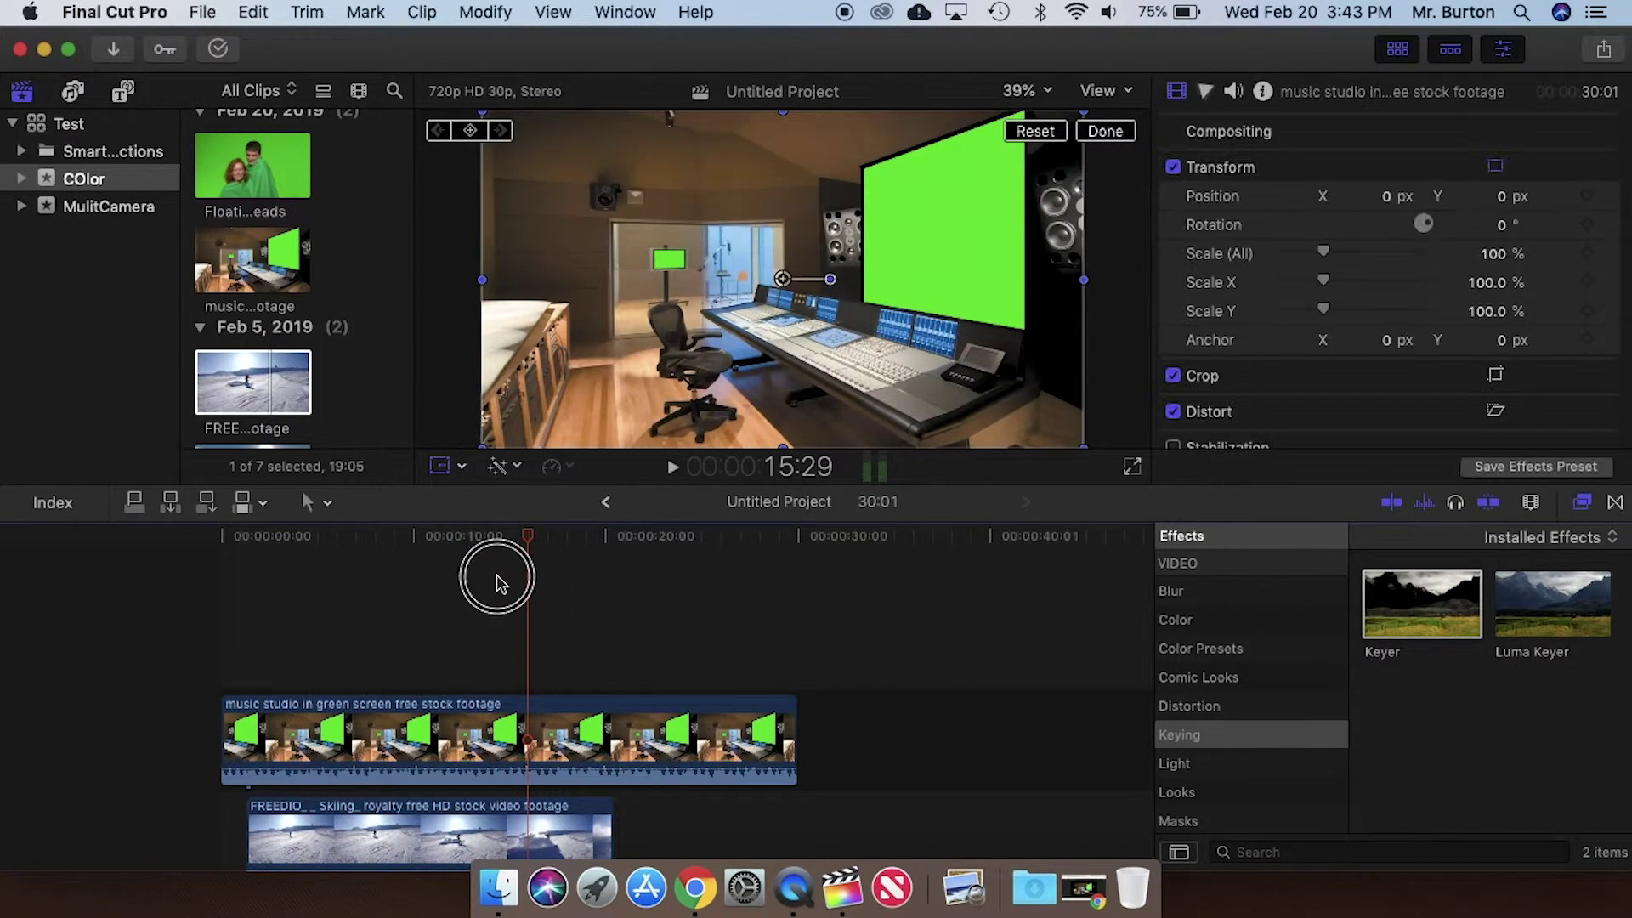
left_click(439, 466)
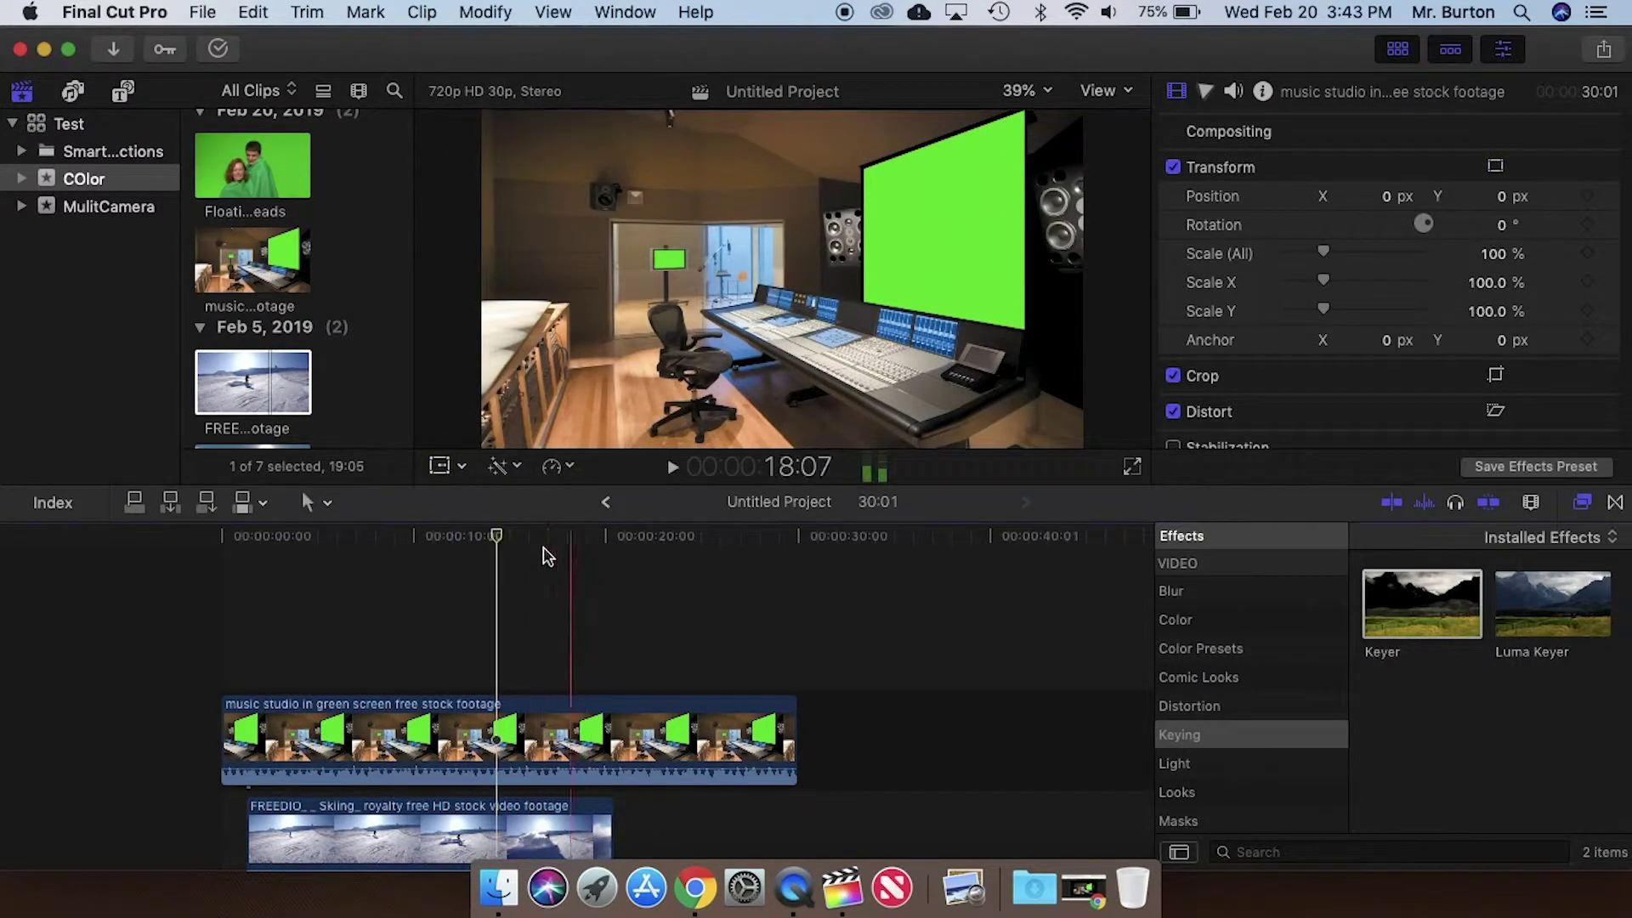
Apply the Keyer effect to the music studio clip and play back the composite with the skiing footage behind it
left_click(1426, 617)
left_click_drag(1426, 617, 678, 732)
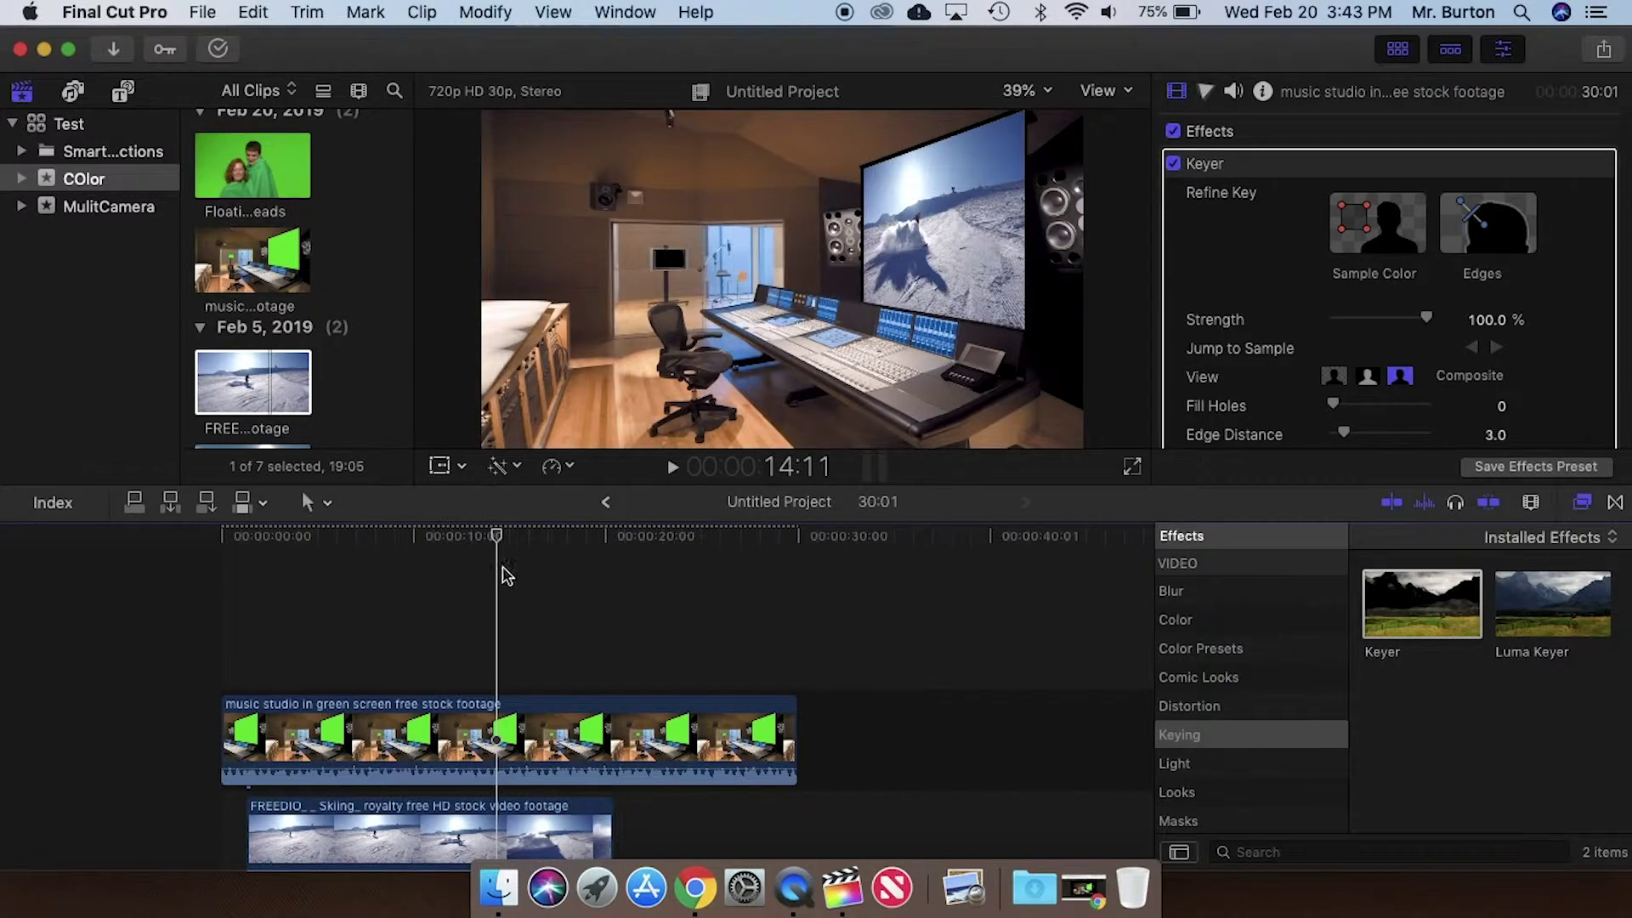
left_click_drag(496, 535, 459, 537)
key("space")
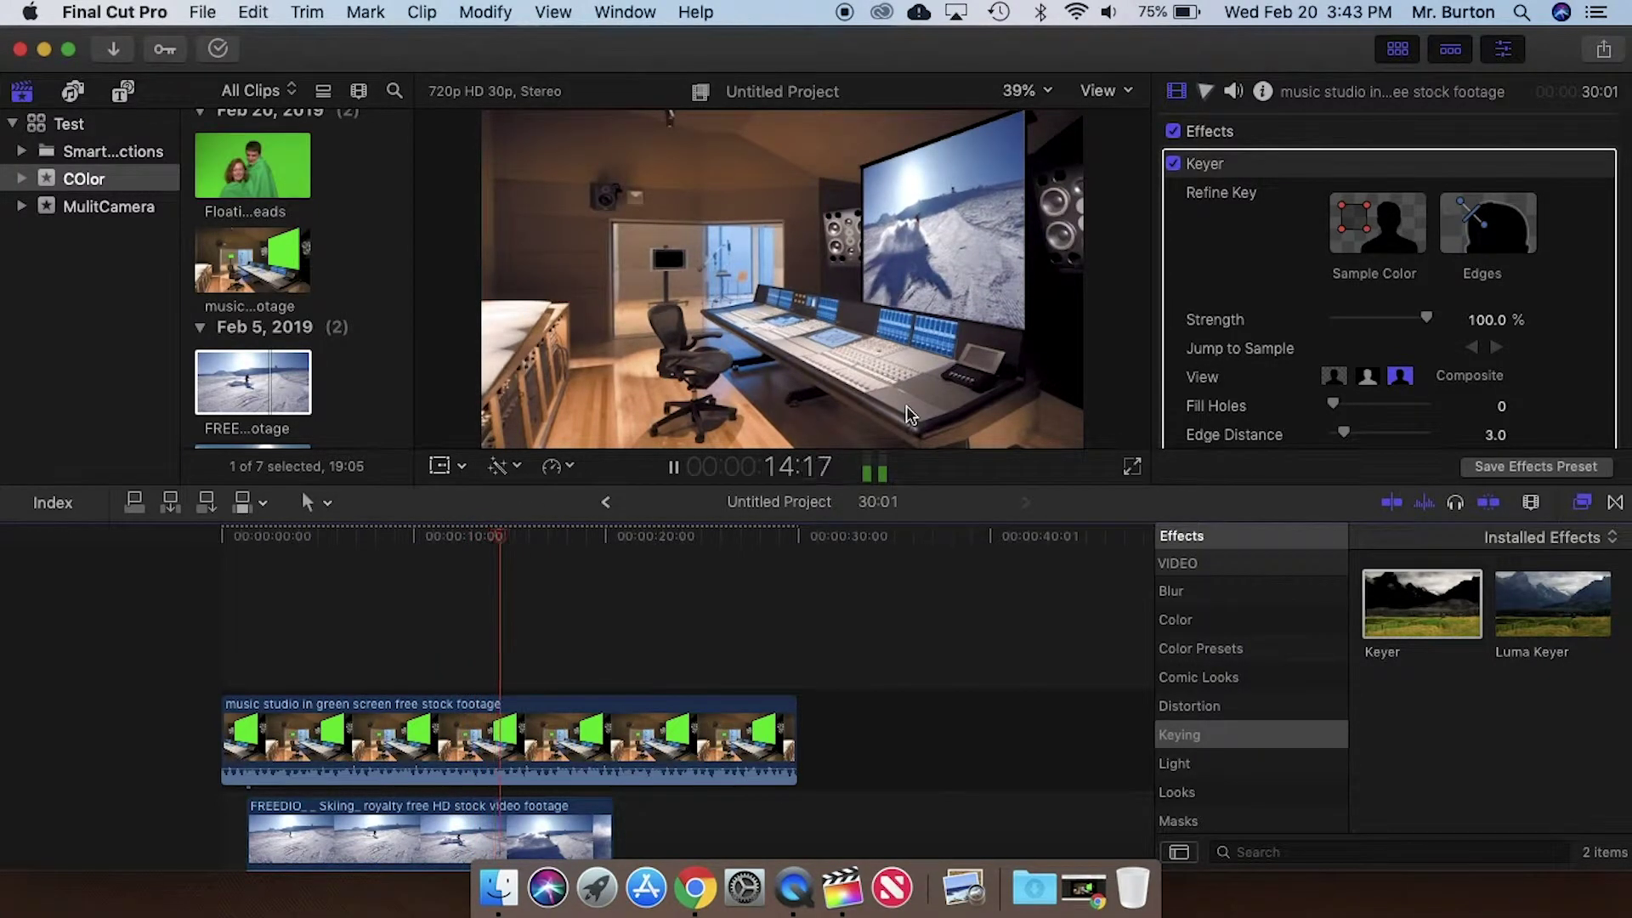
Play back the music studio composite from an earlier point to check the keyed skiing picture
key("space")
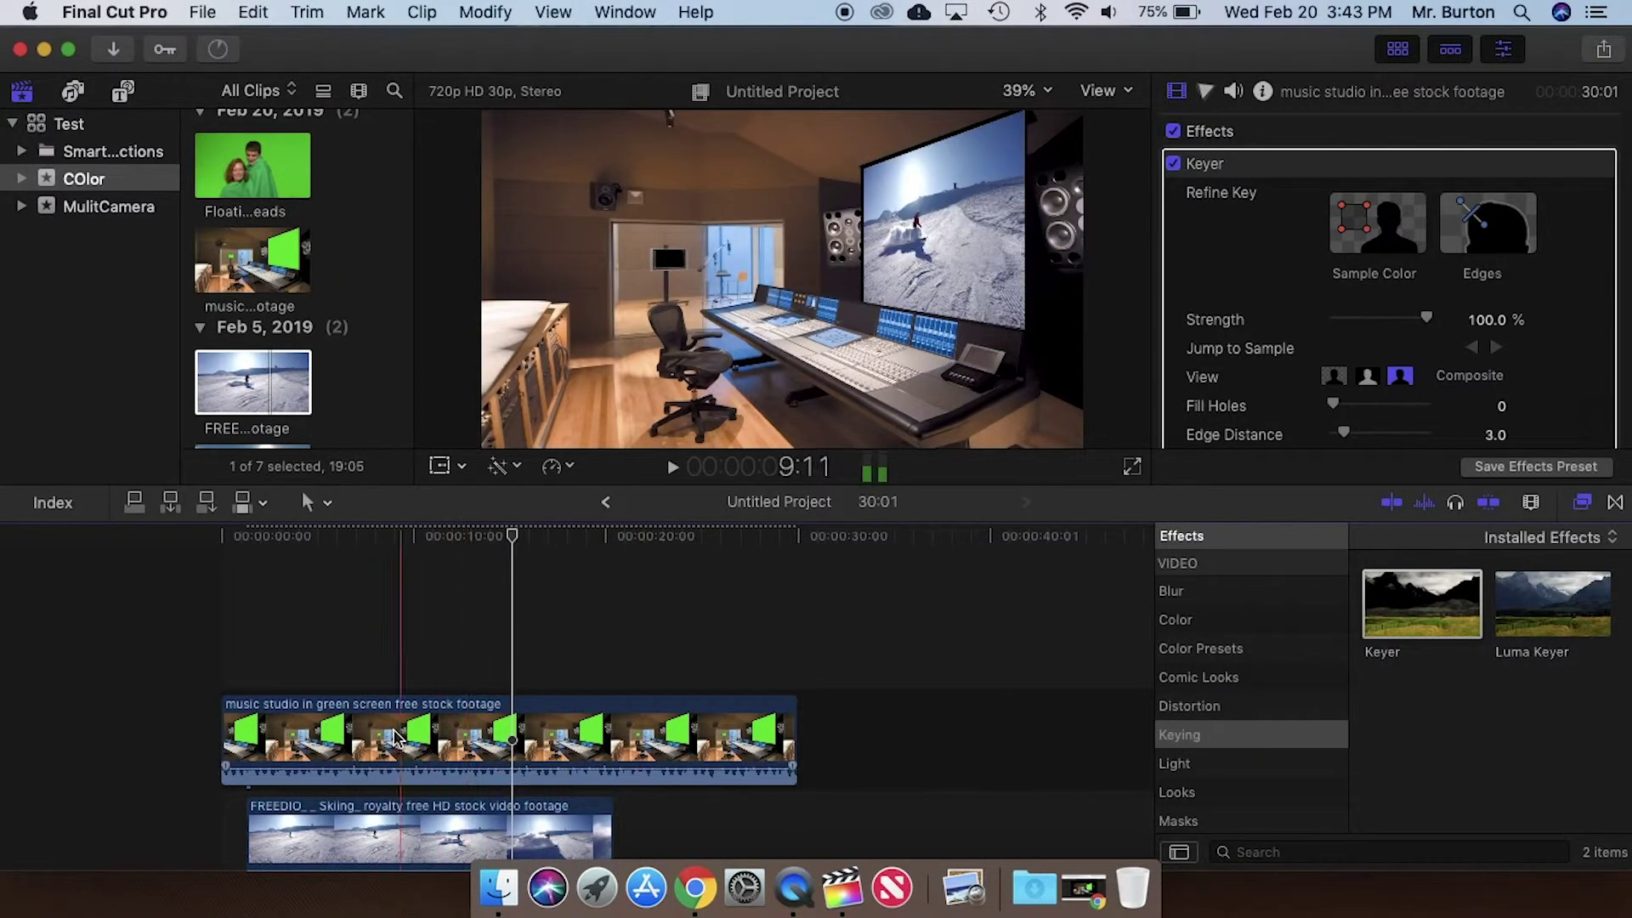
key("space")
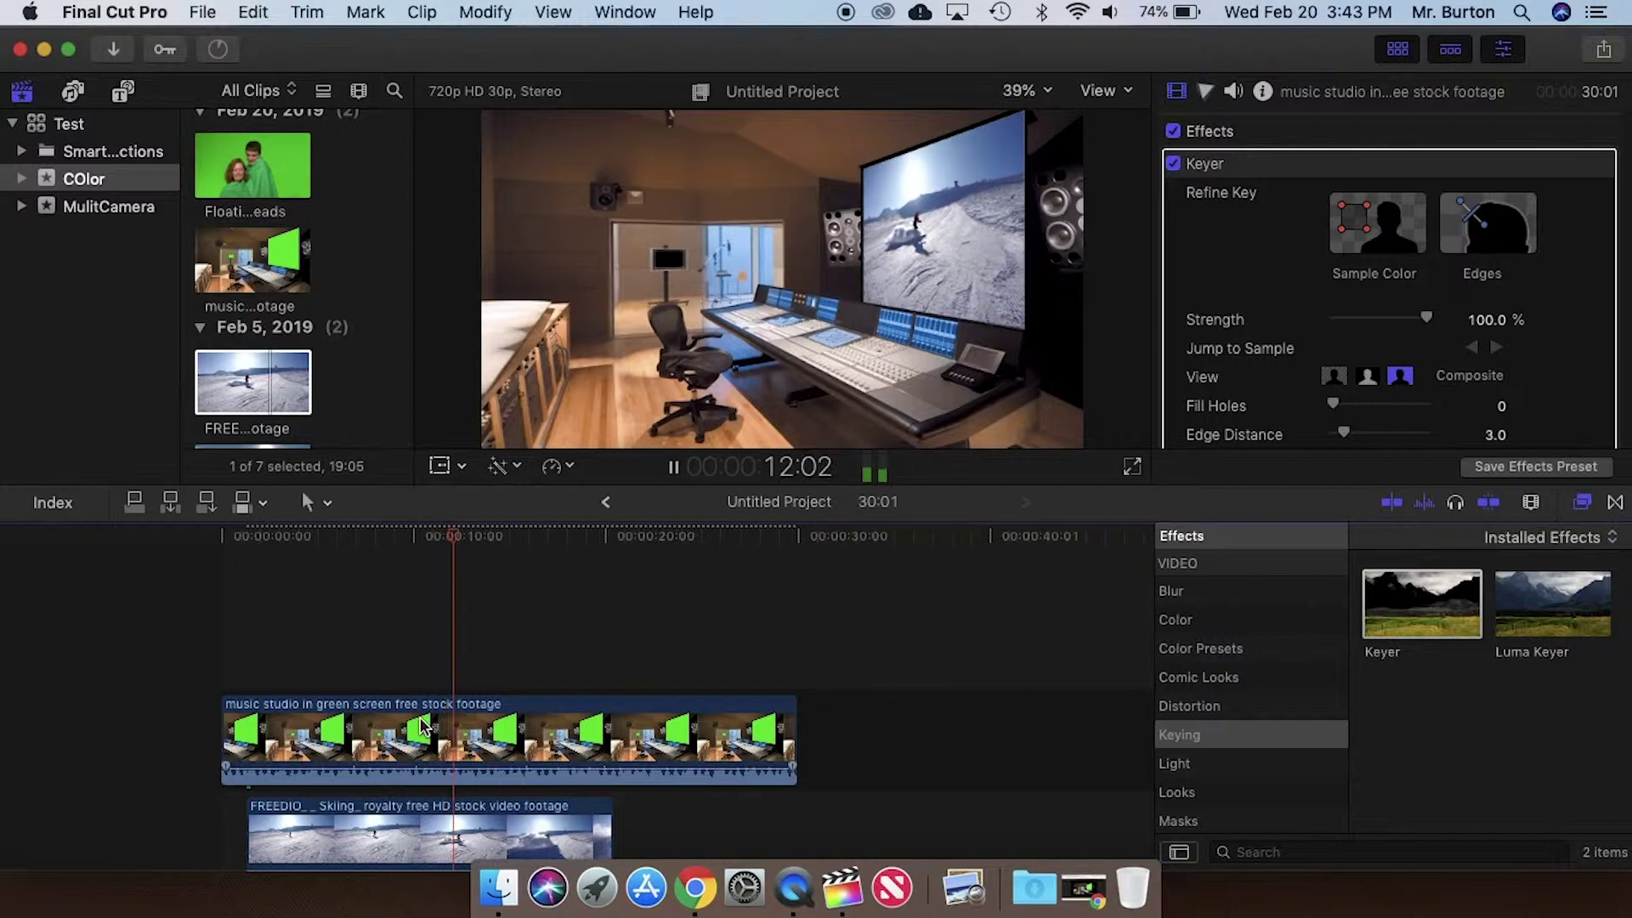
key("space")
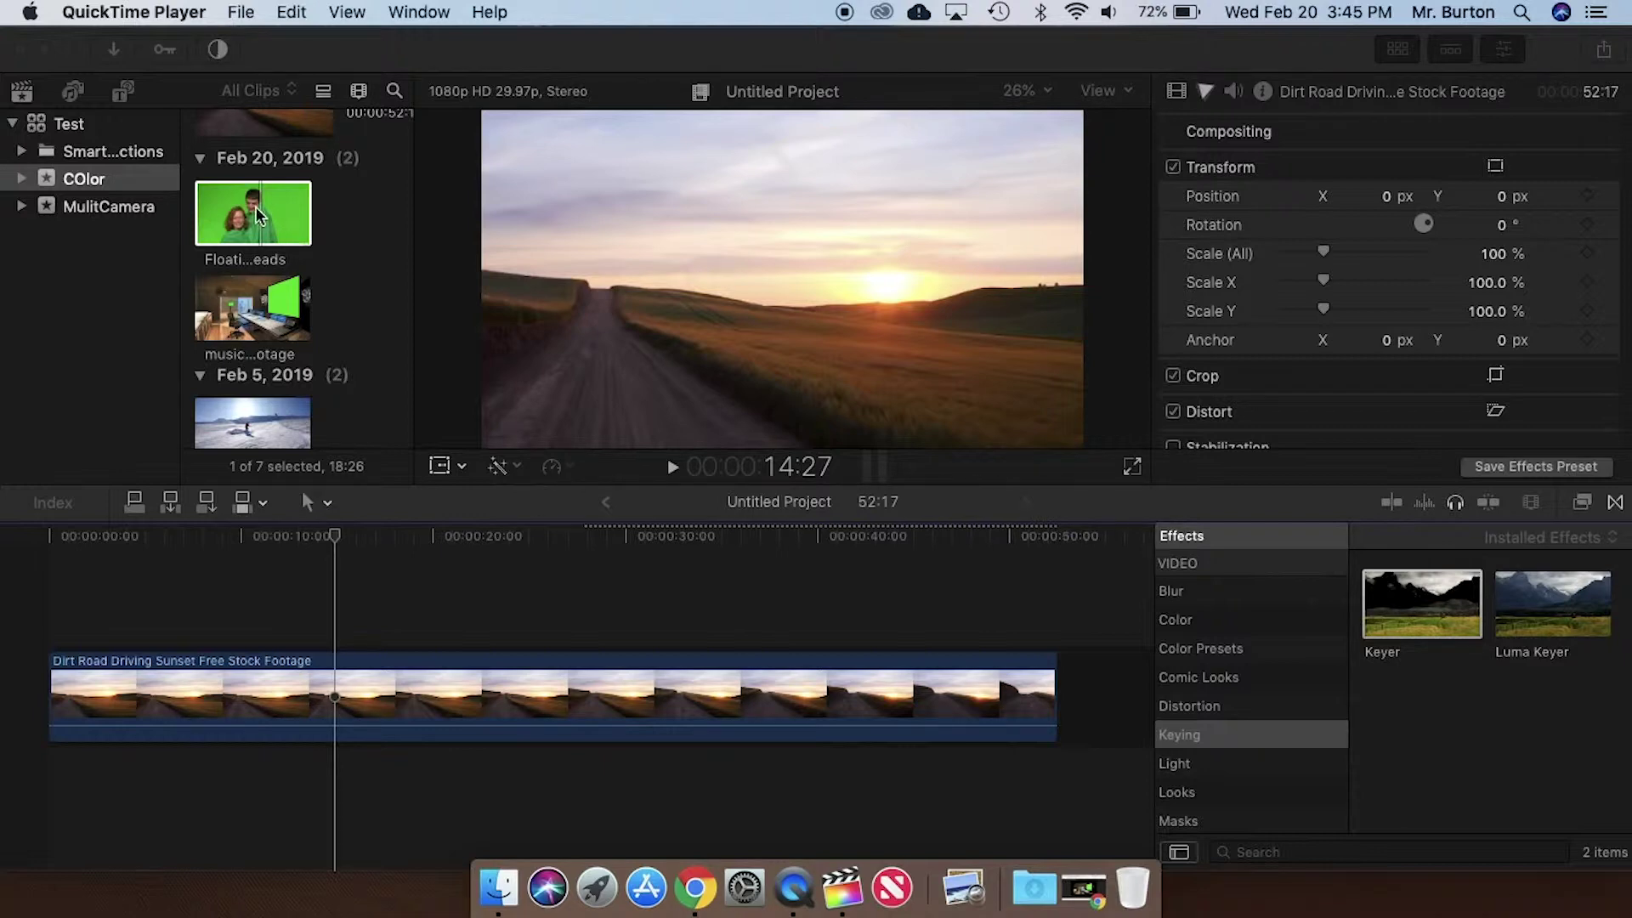
Connect the Floating Heads clip above the dirt road clip, apply the Keyer effect to it and check a frame at 27:21
left_click(336, 534)
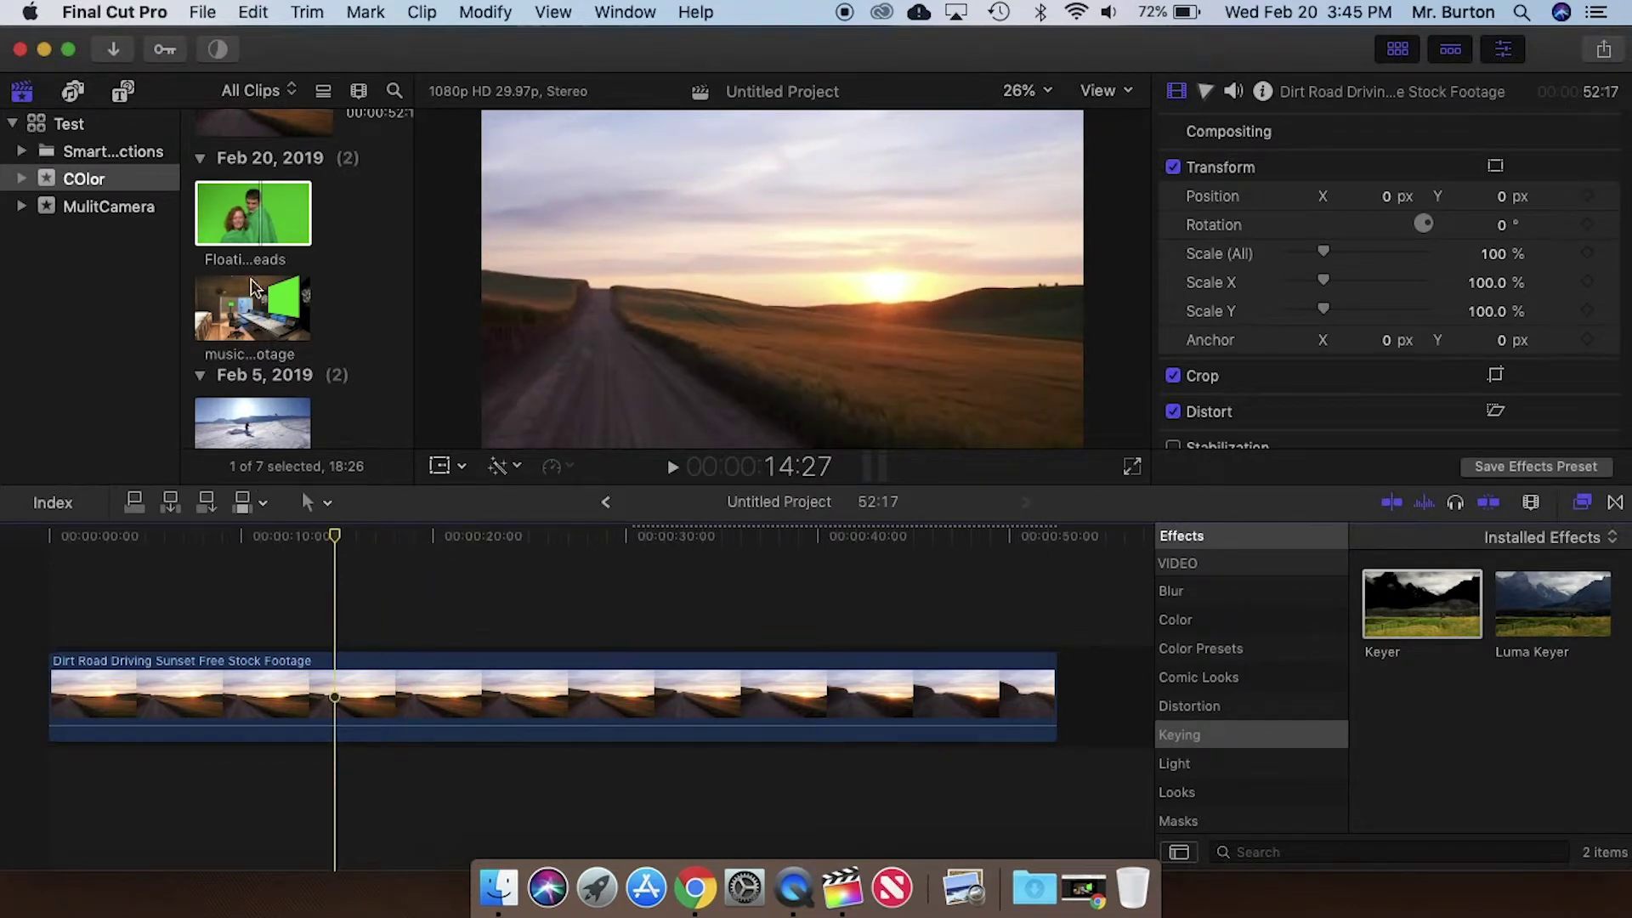
left_click(255, 223)
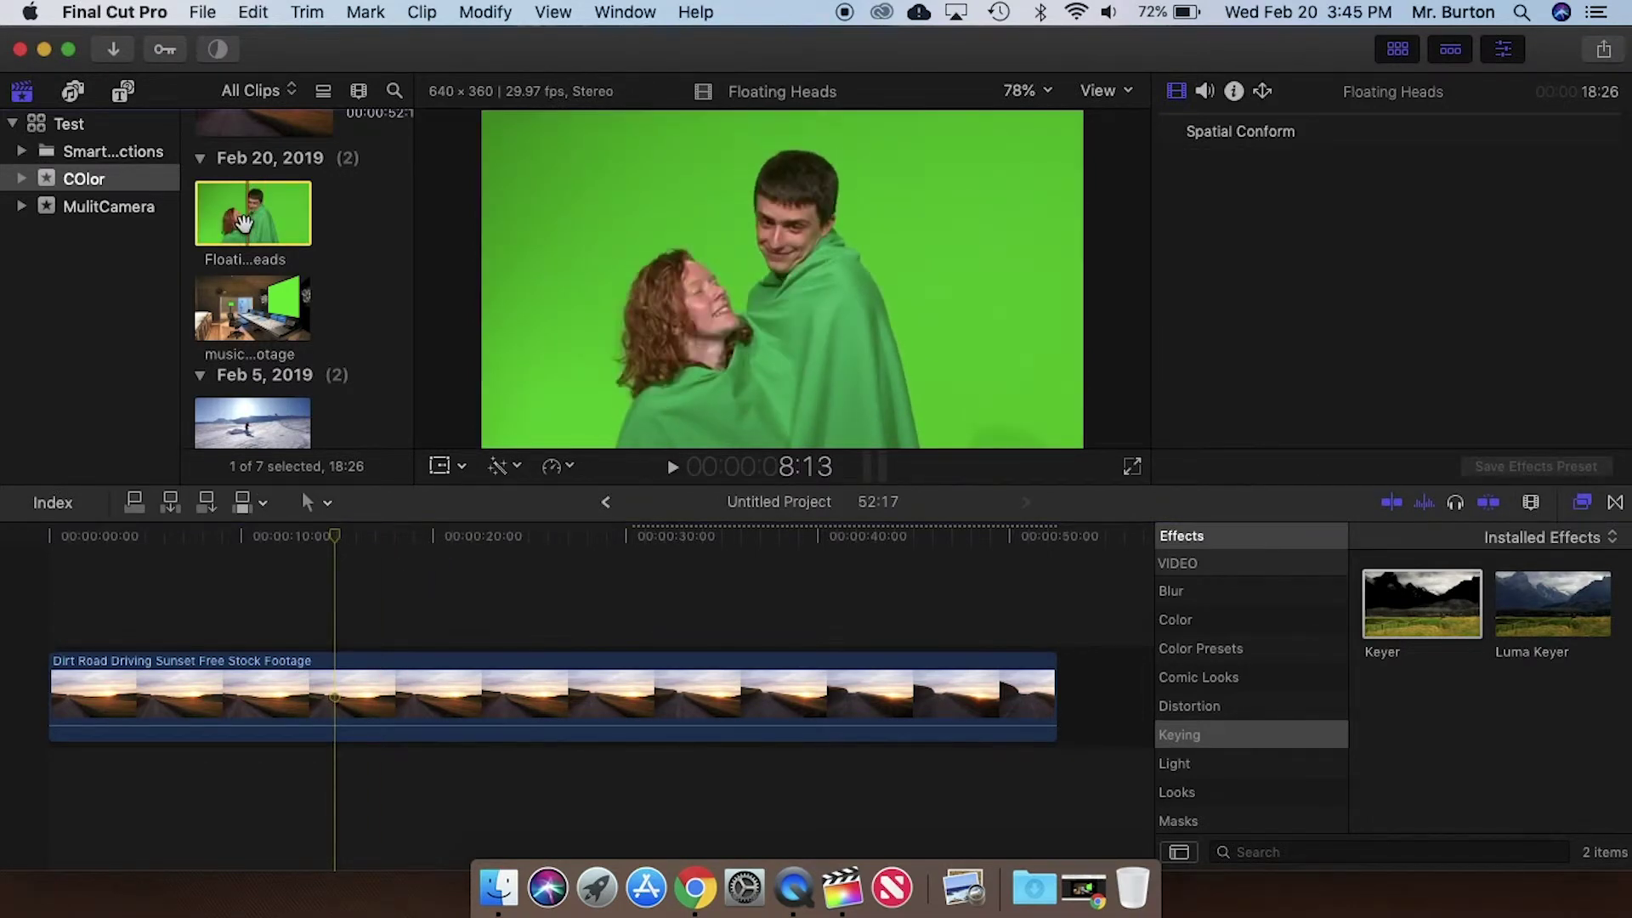
left_click_drag(244, 223, 381, 585)
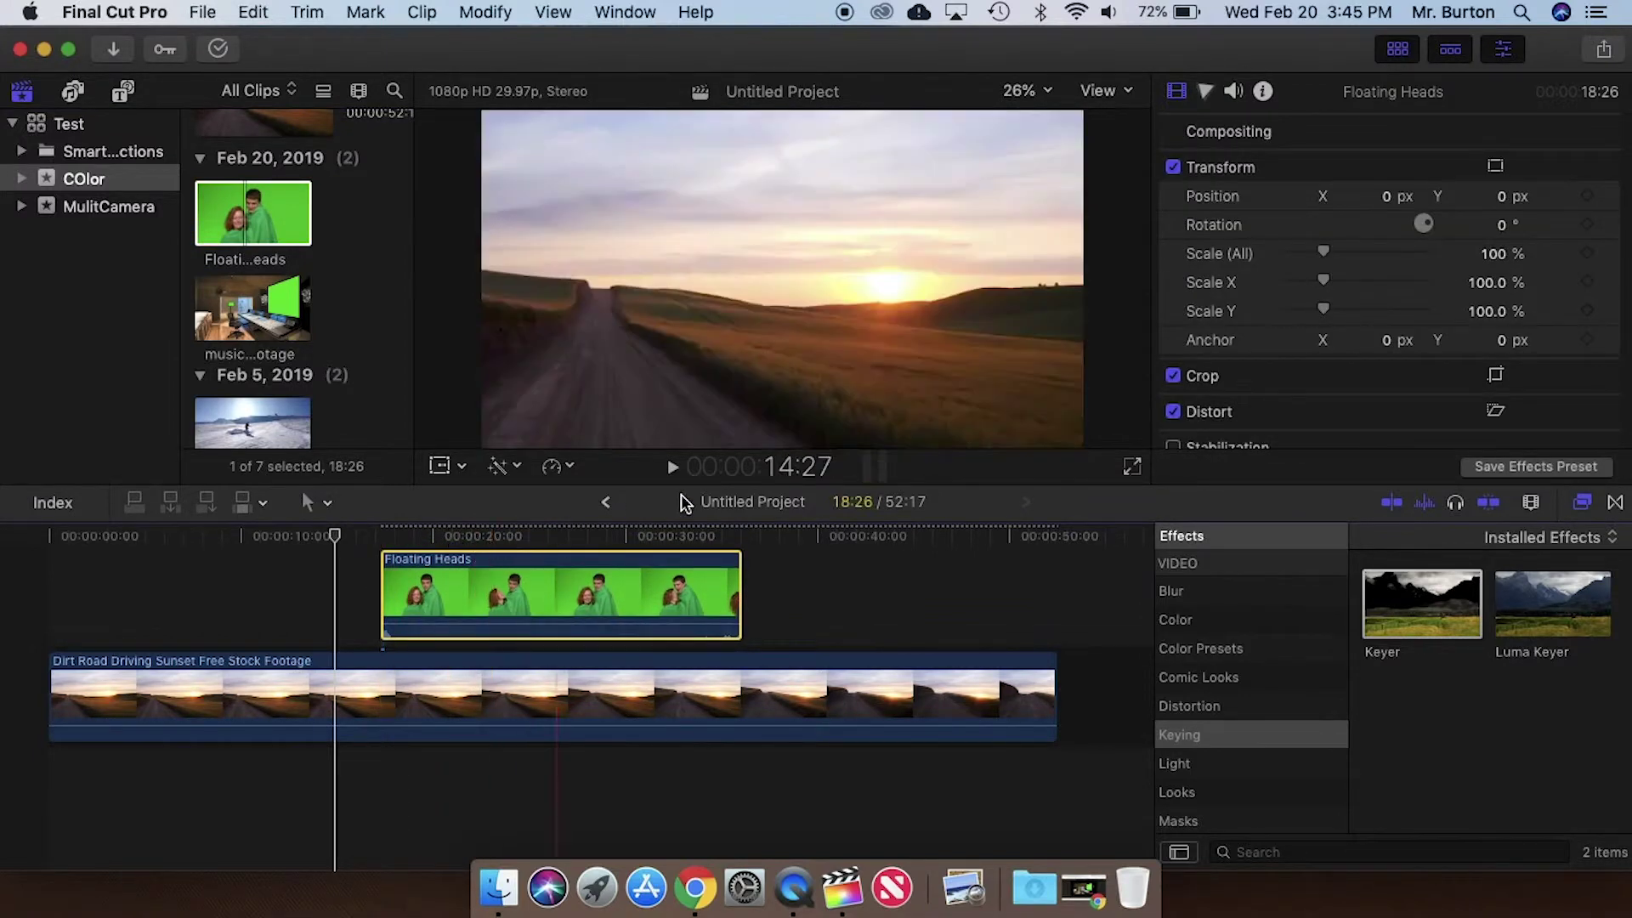
left_click(536, 535)
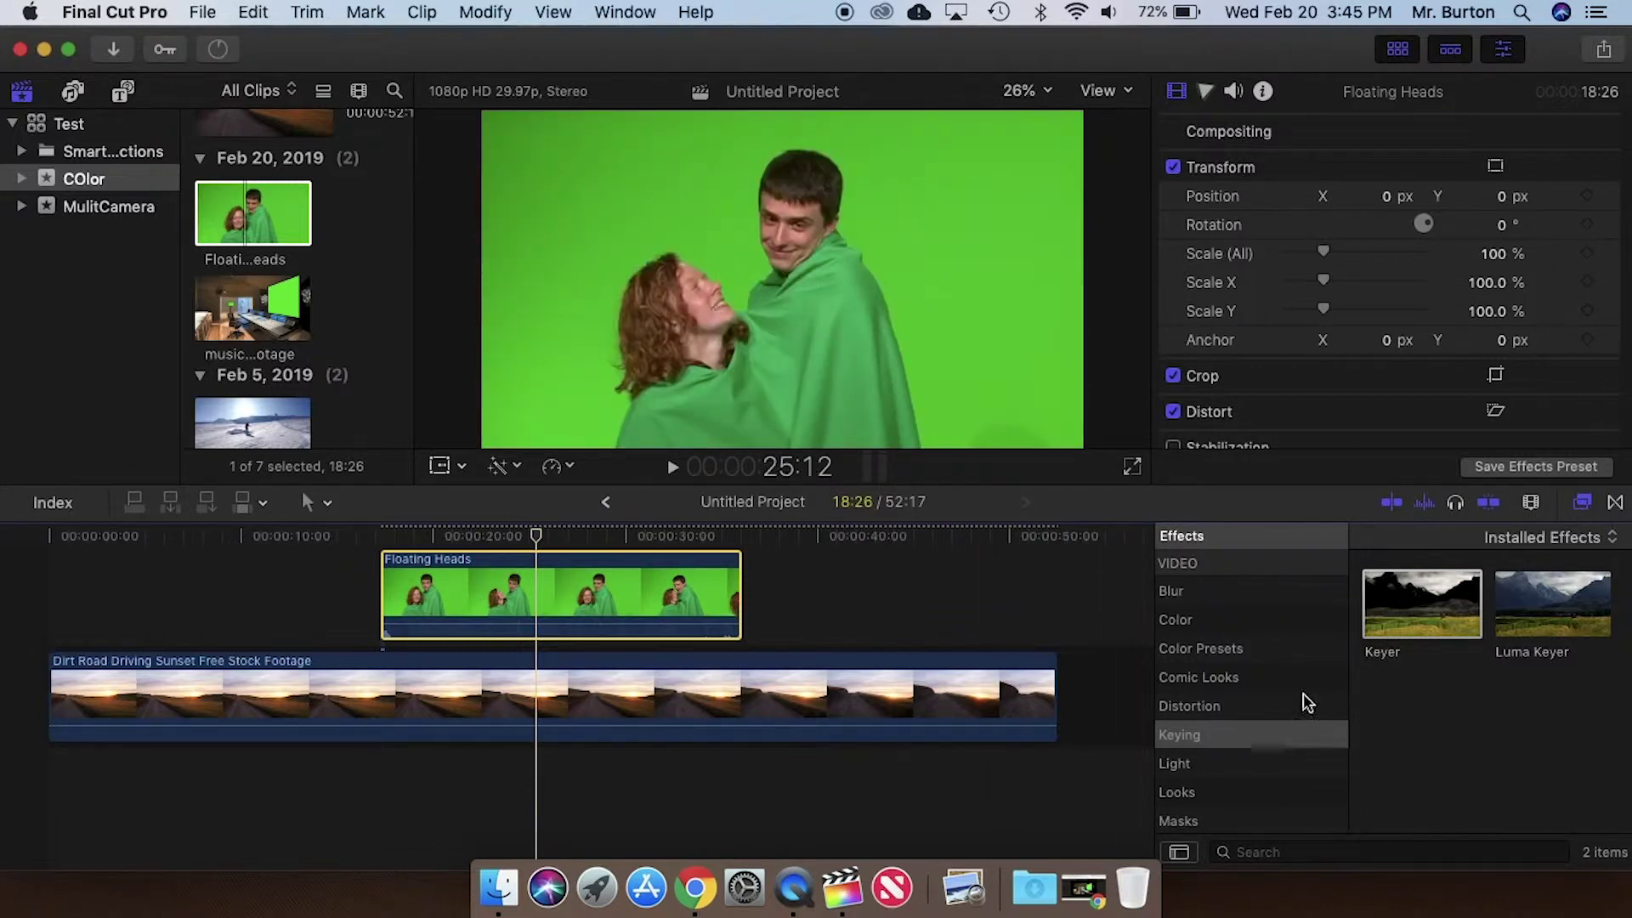
left_click_drag(1417, 618, 598, 602)
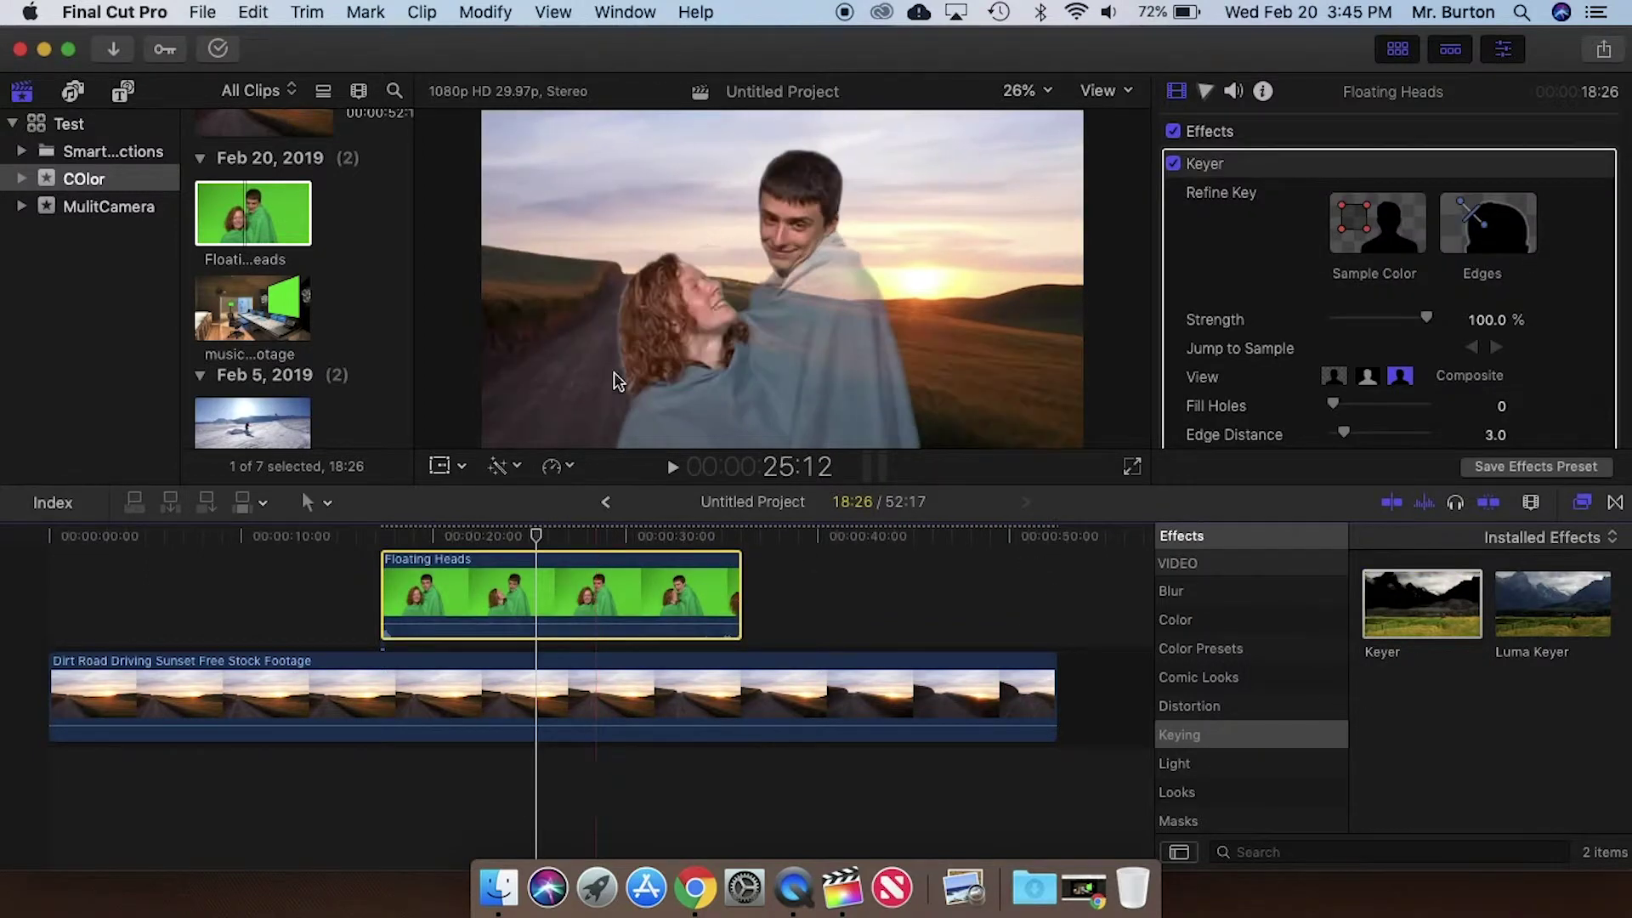
left_click_drag(537, 544, 581, 546)
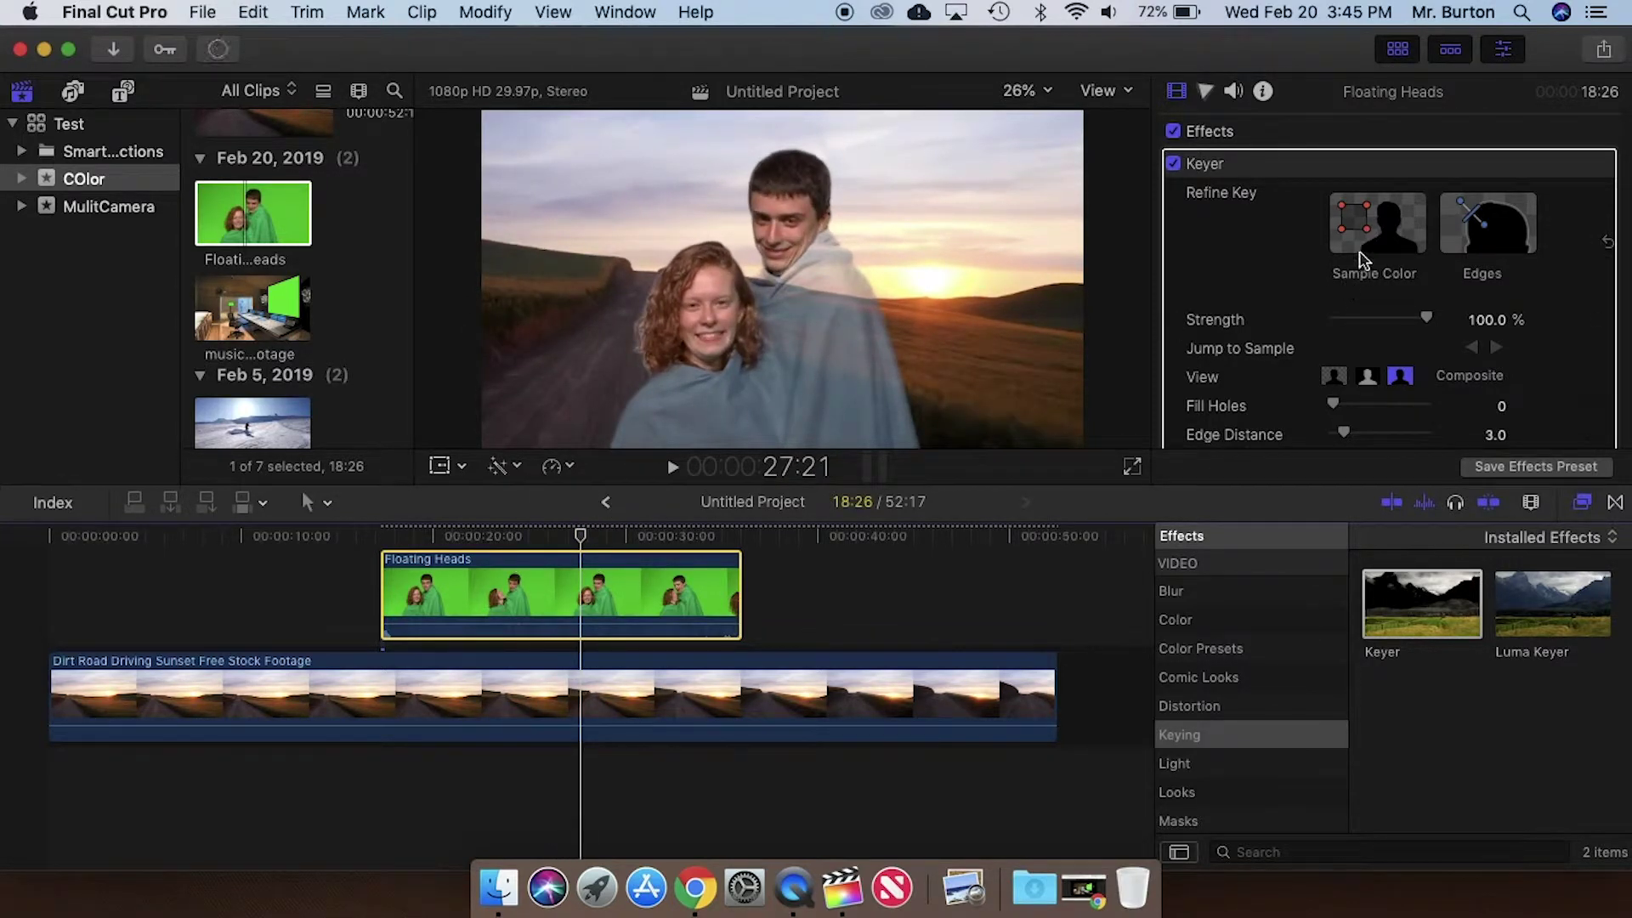
Show the Keyer's matte and sample two key colour areas, the background's upper-left corner and the green cloak below the man's head
left_click(1370, 379)
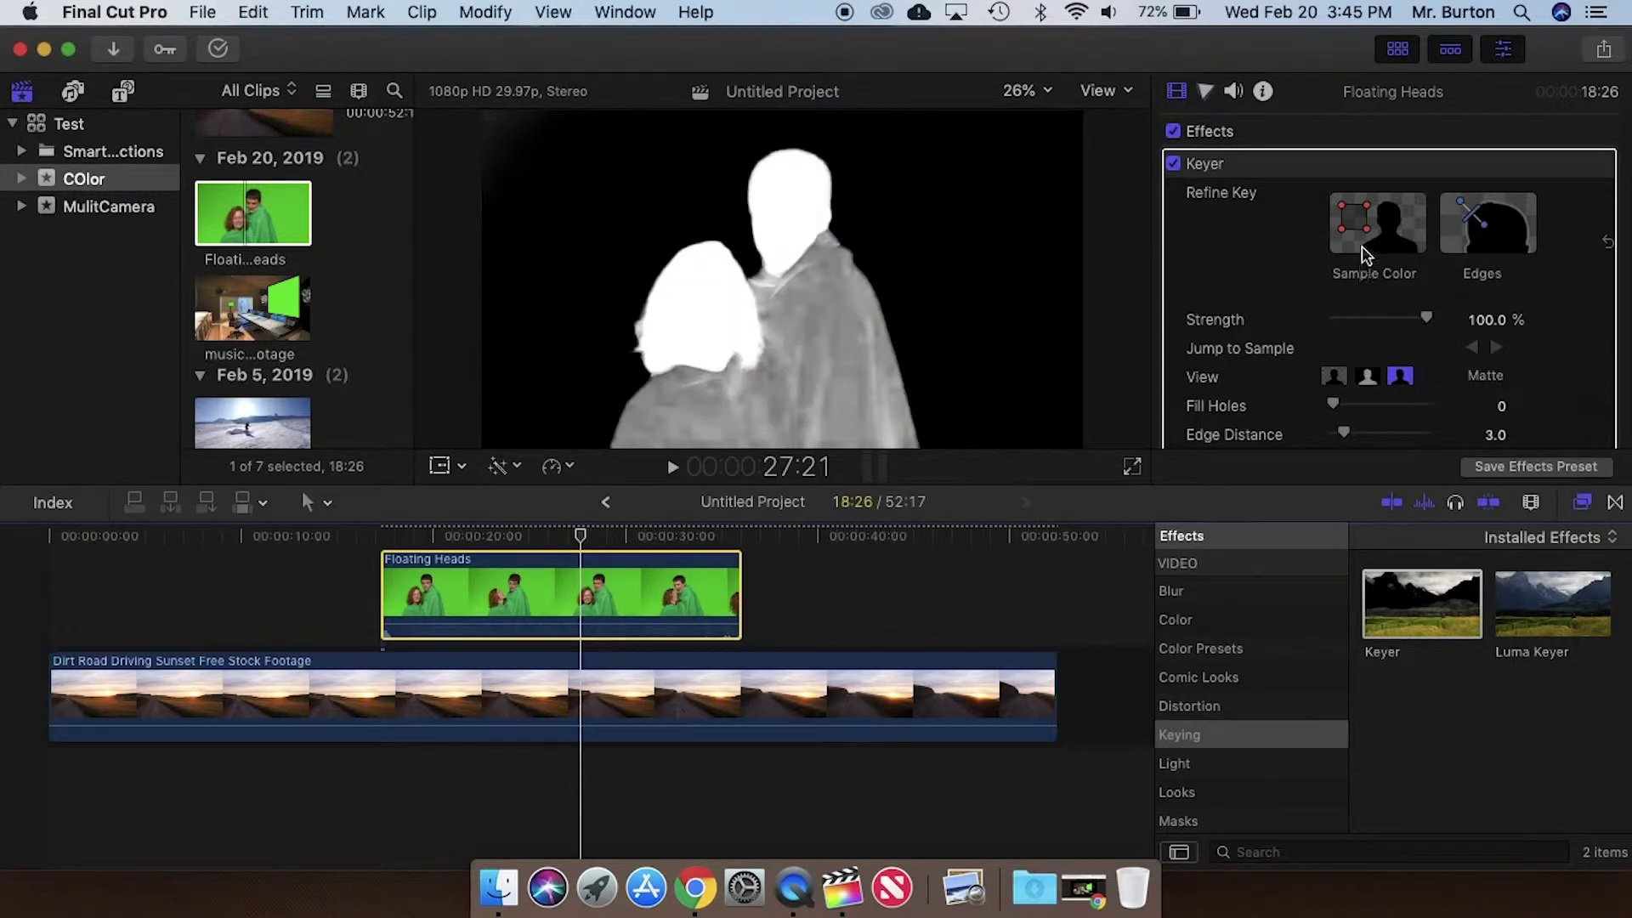
left_click(1362, 244)
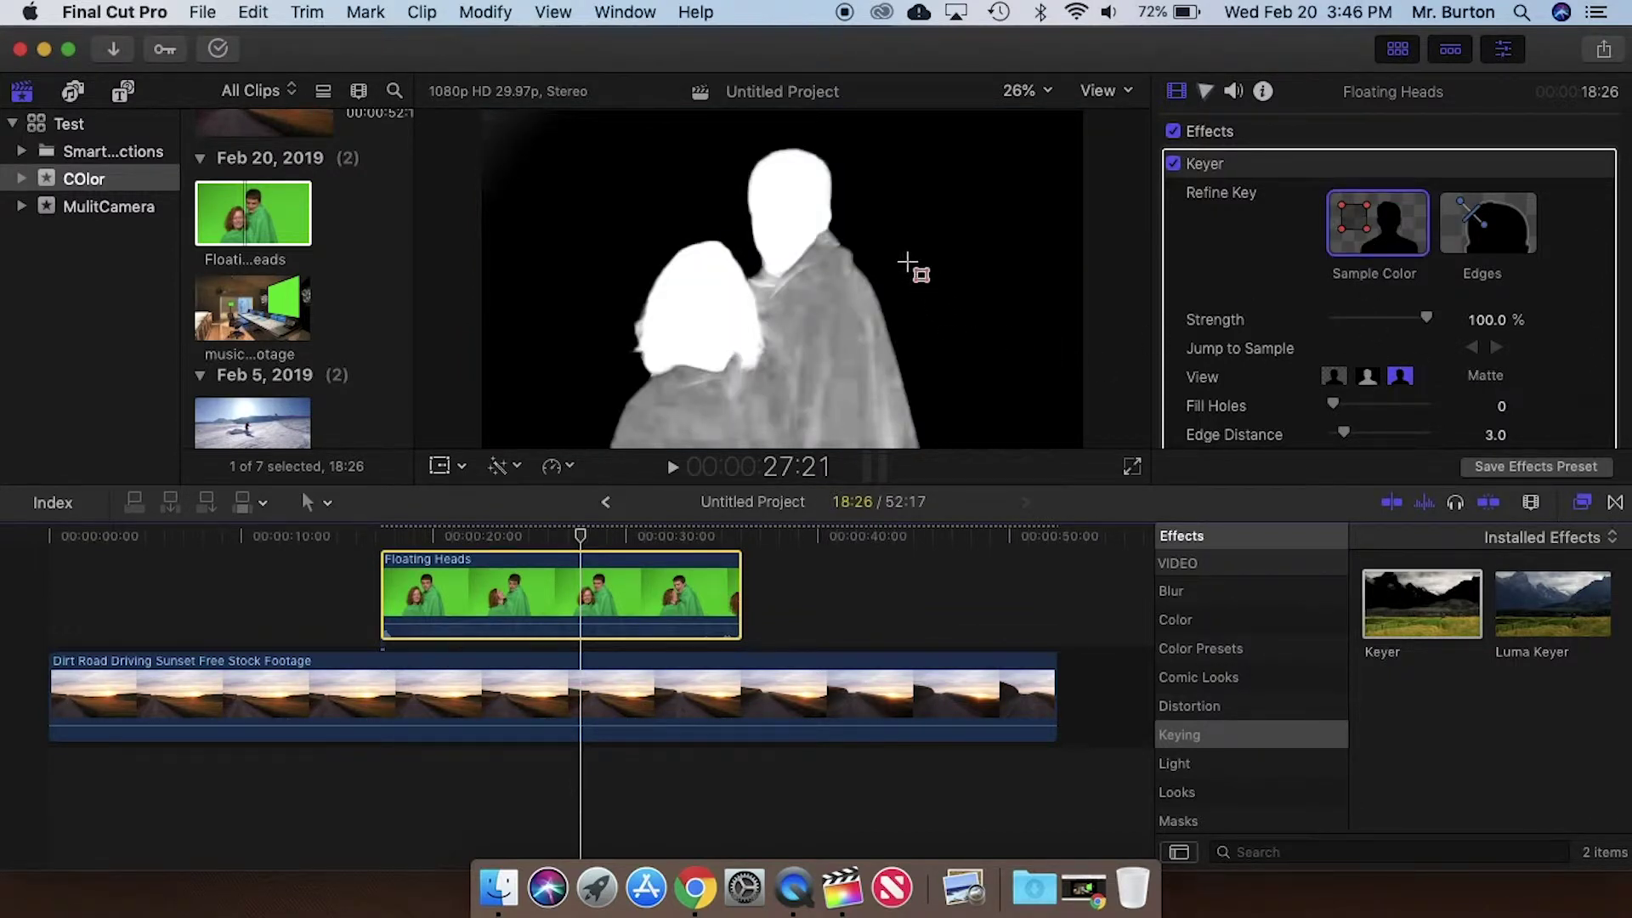
left_click_drag(581, 213, 453, 102)
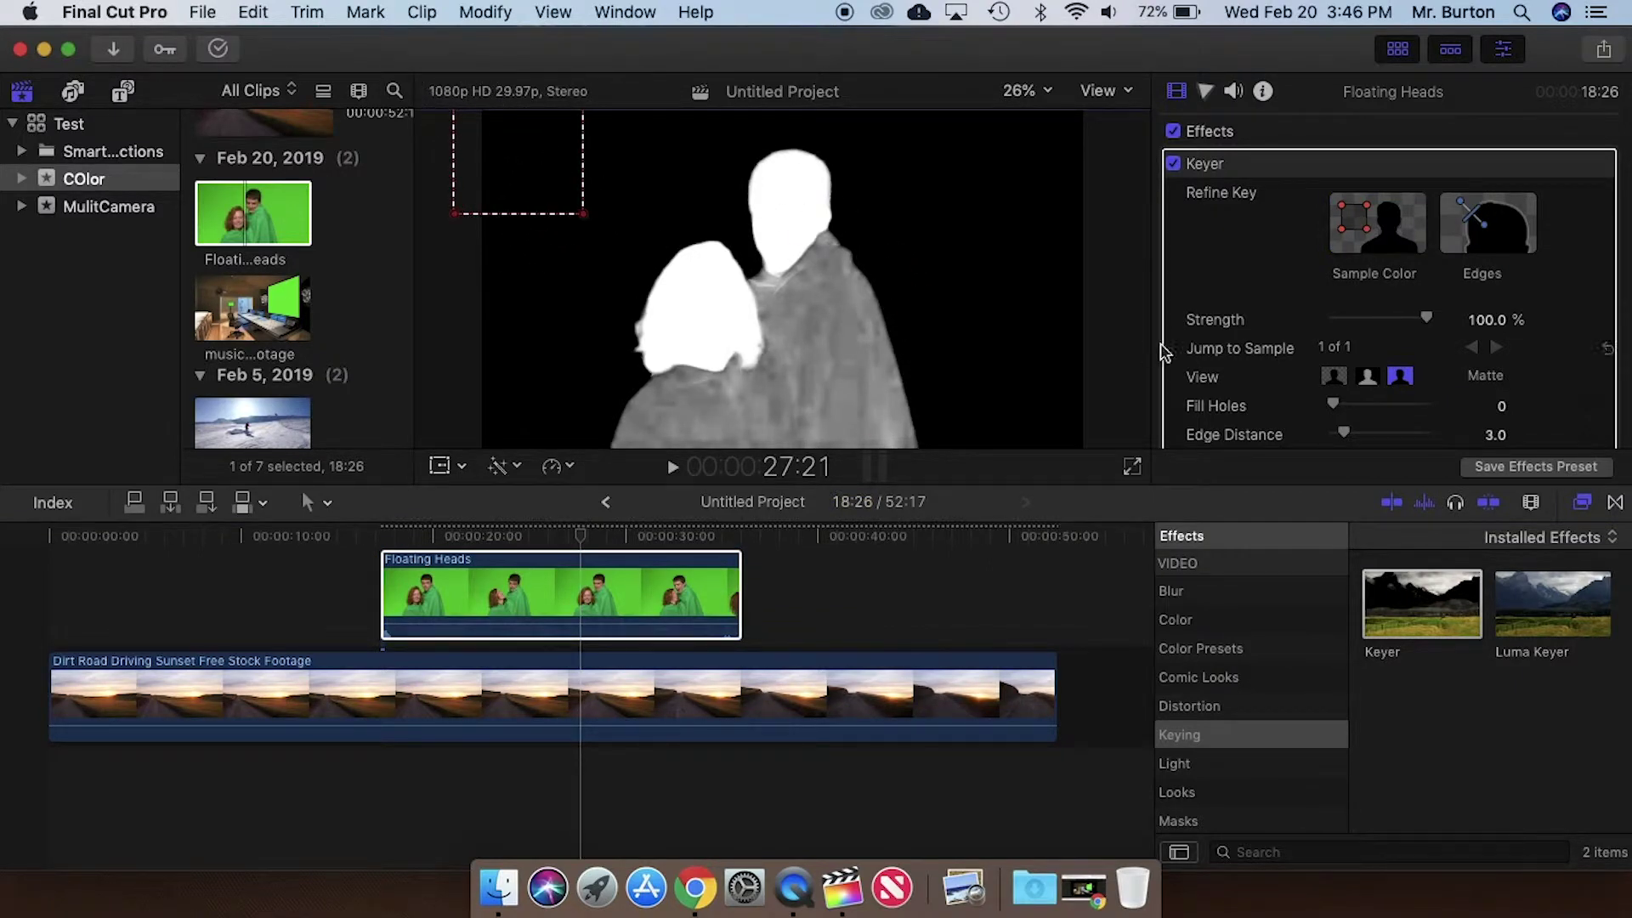
left_click(1377, 222)
left_click_drag(909, 310, 837, 419)
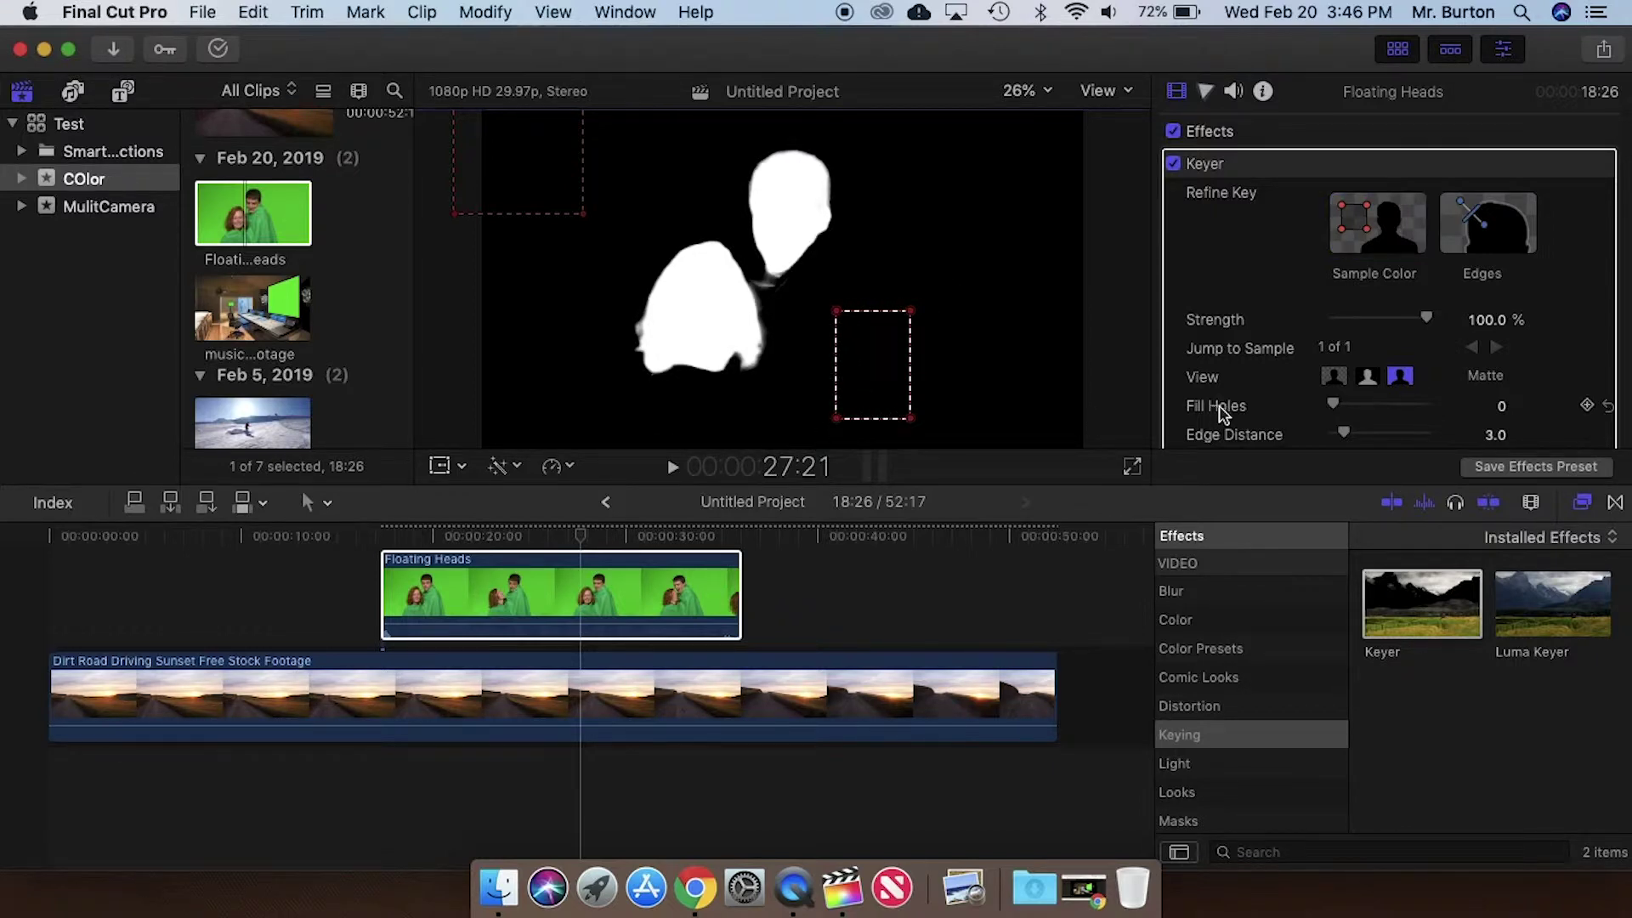
Set Fill Holes to 2.69 and extend the cloak's sample area toward the man's neck, checking the key in the composite view
left_click_drag(1337, 413, 1359, 406)
left_click_drag(837, 312, 770, 287)
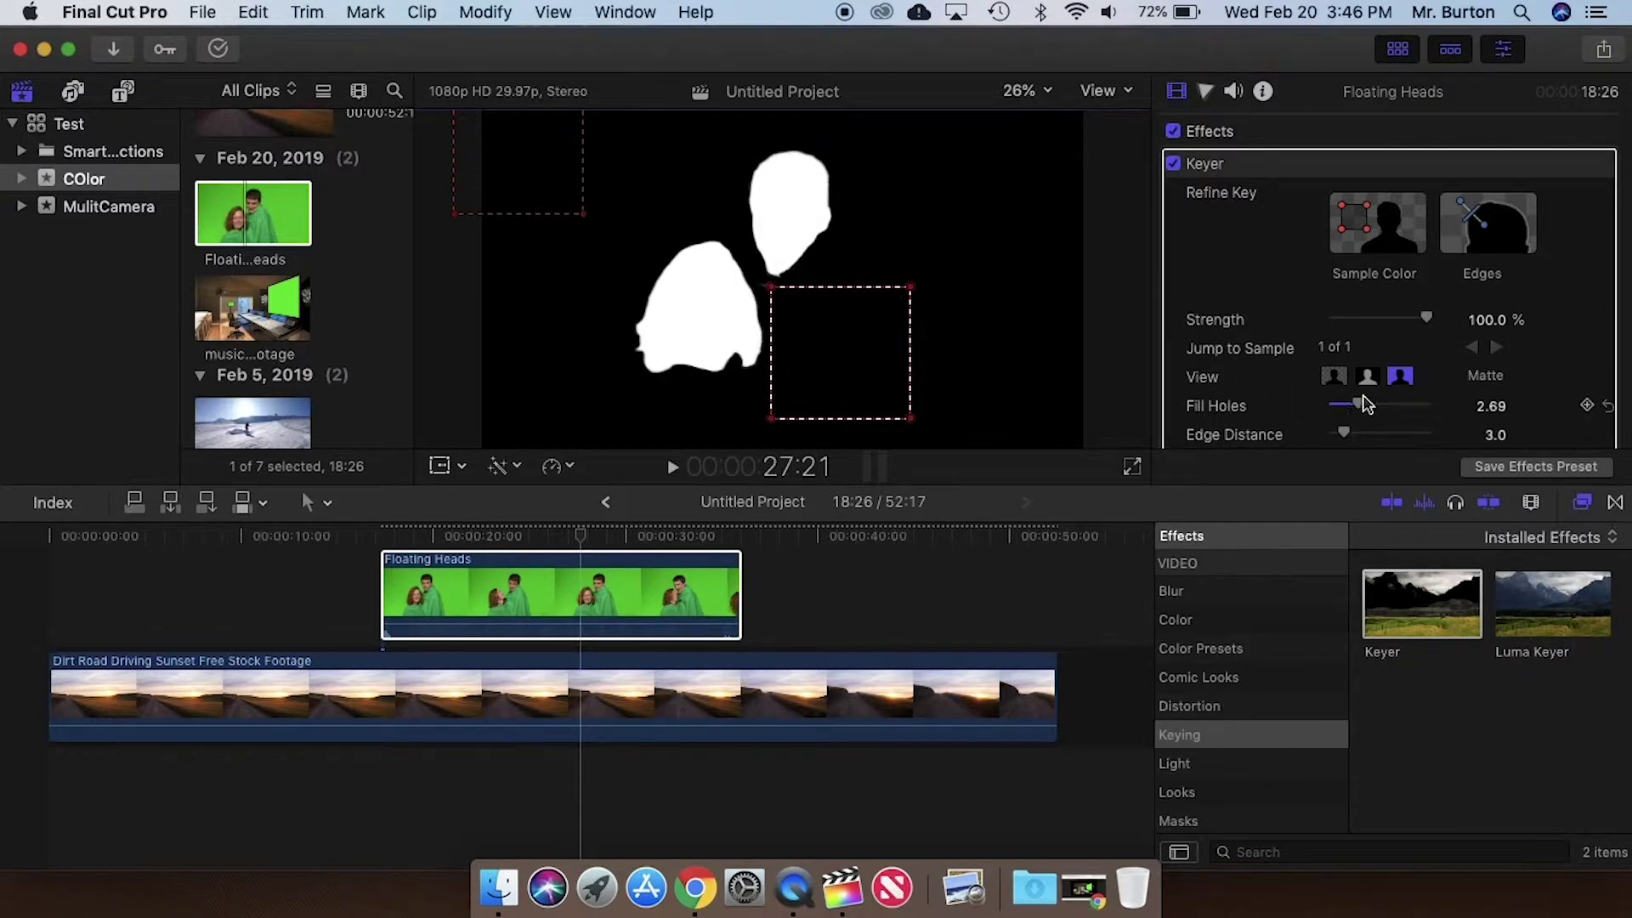
left_click(1336, 377)
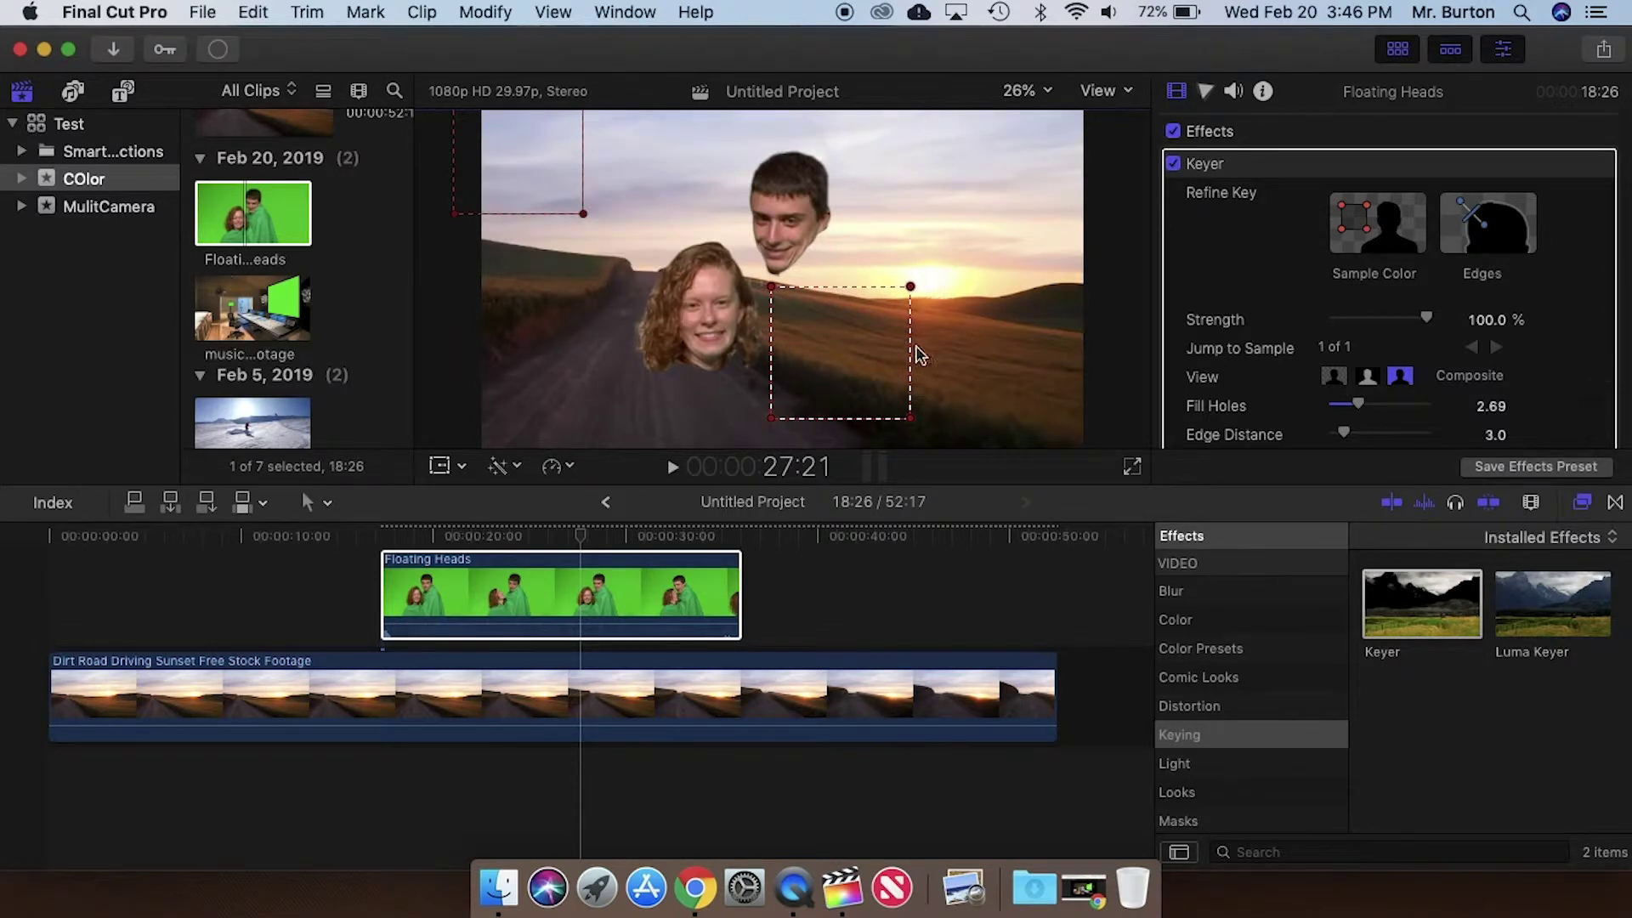
left_click(585, 586)
left_click(579, 536)
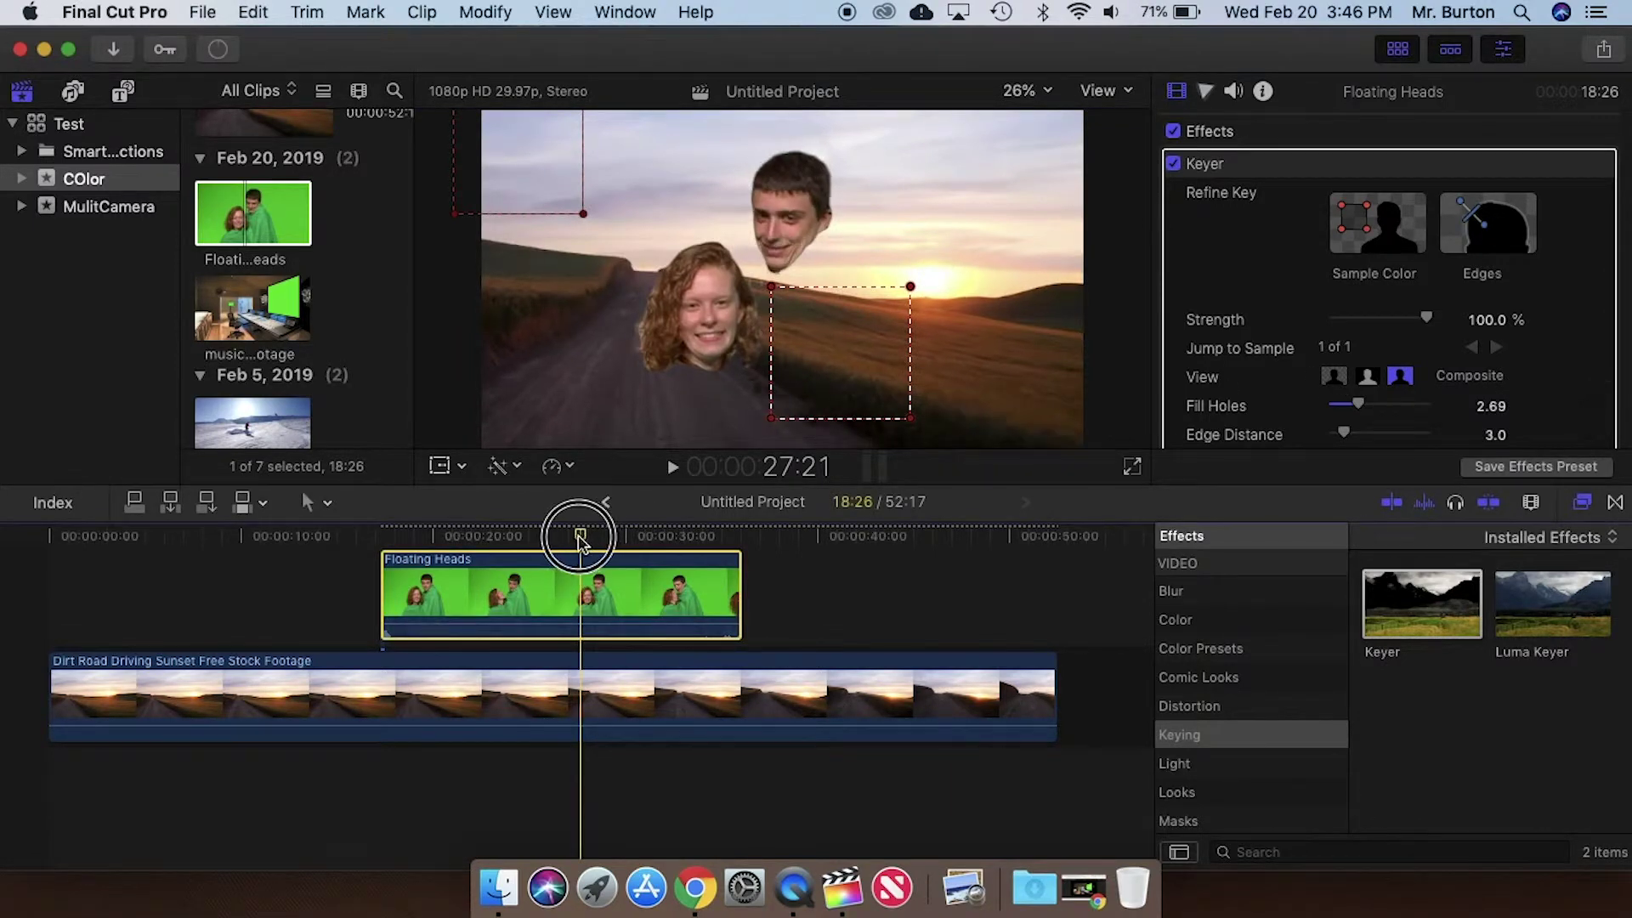
mouse_move(579, 538)
left_mouse_down()
mouse_move(547, 536)
mouse_move(693, 553)
mouse_move(501, 545)
mouse_move(577, 549)
left_mouse_up()
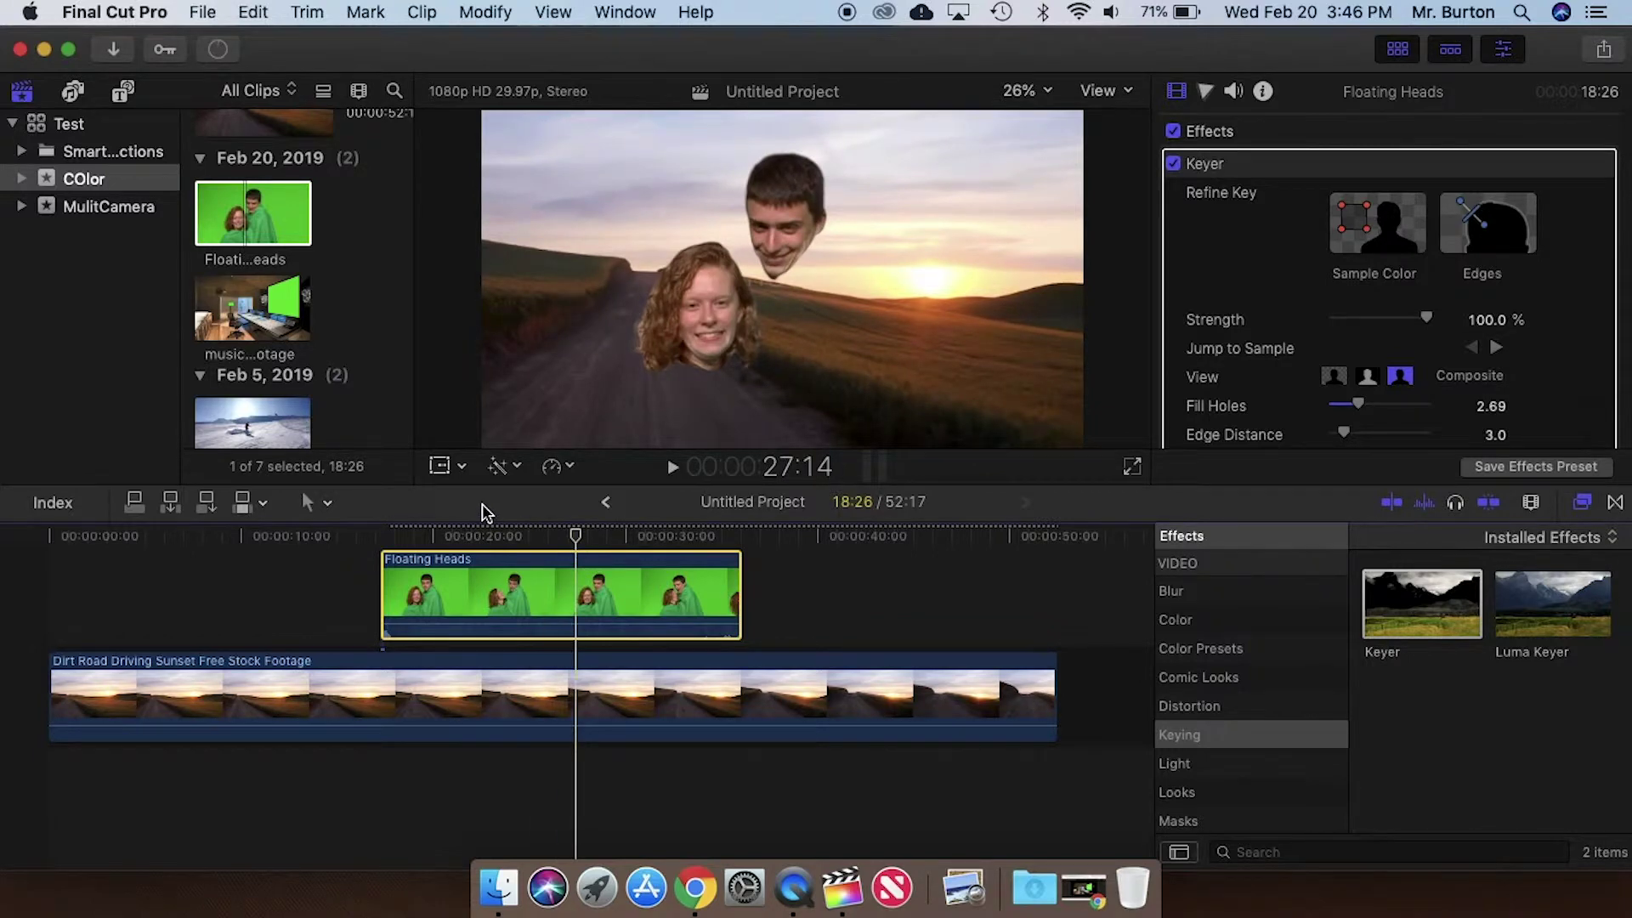
Transform the Floating Heads clip to 28.85% scale and place it over the field at X 383.0, Y -200.3 px
left_click(447, 474)
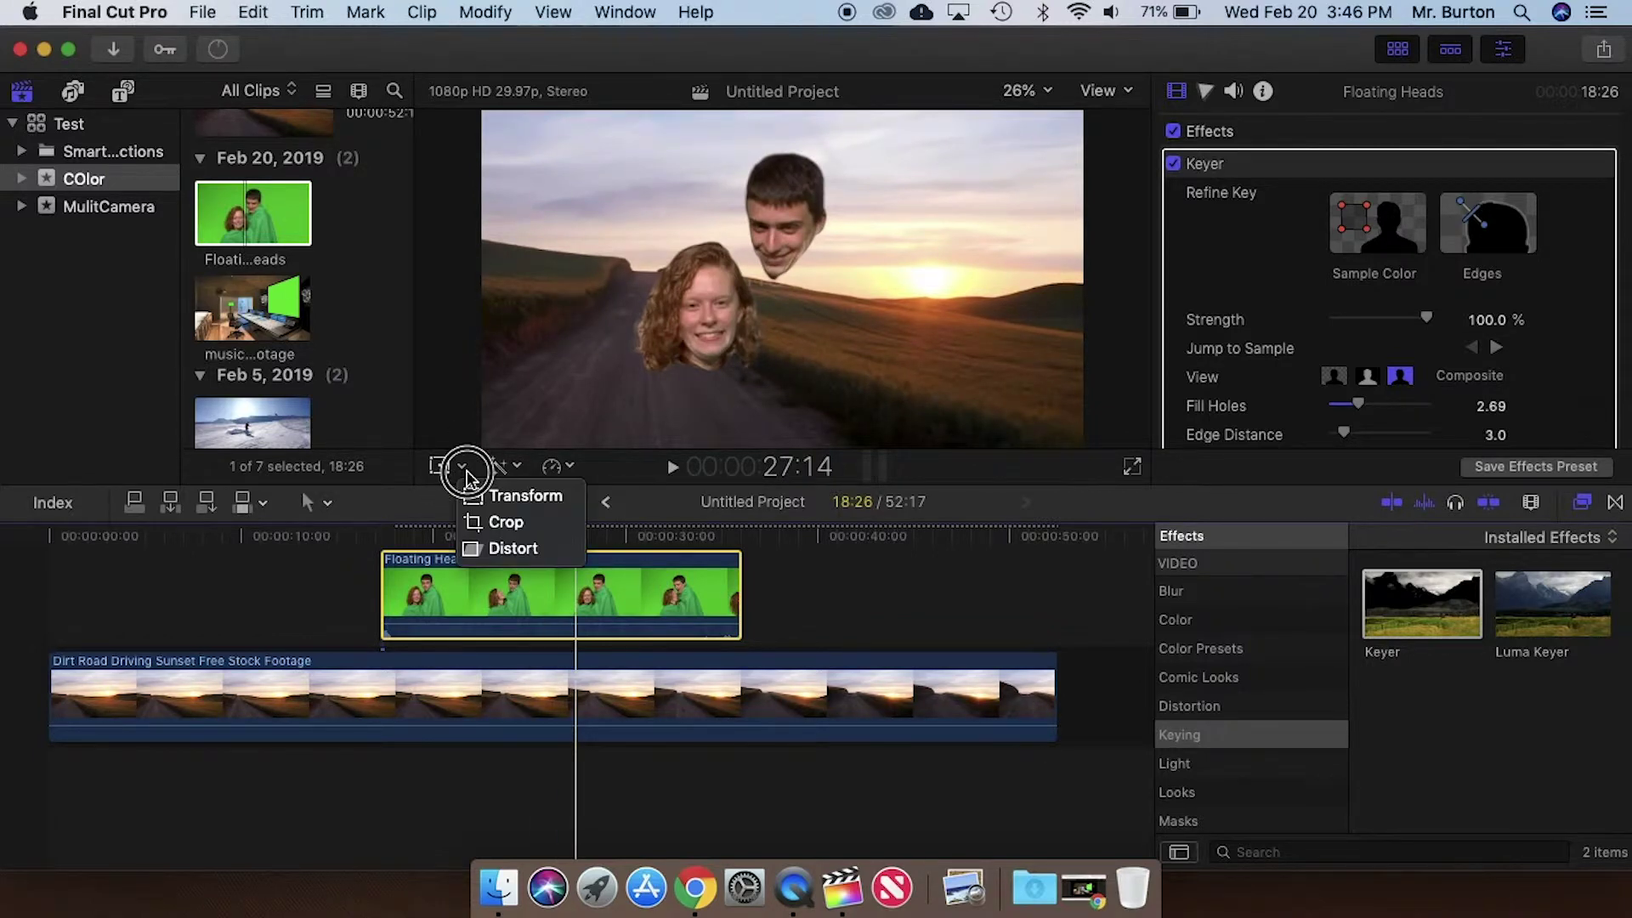
left_click(497, 503)
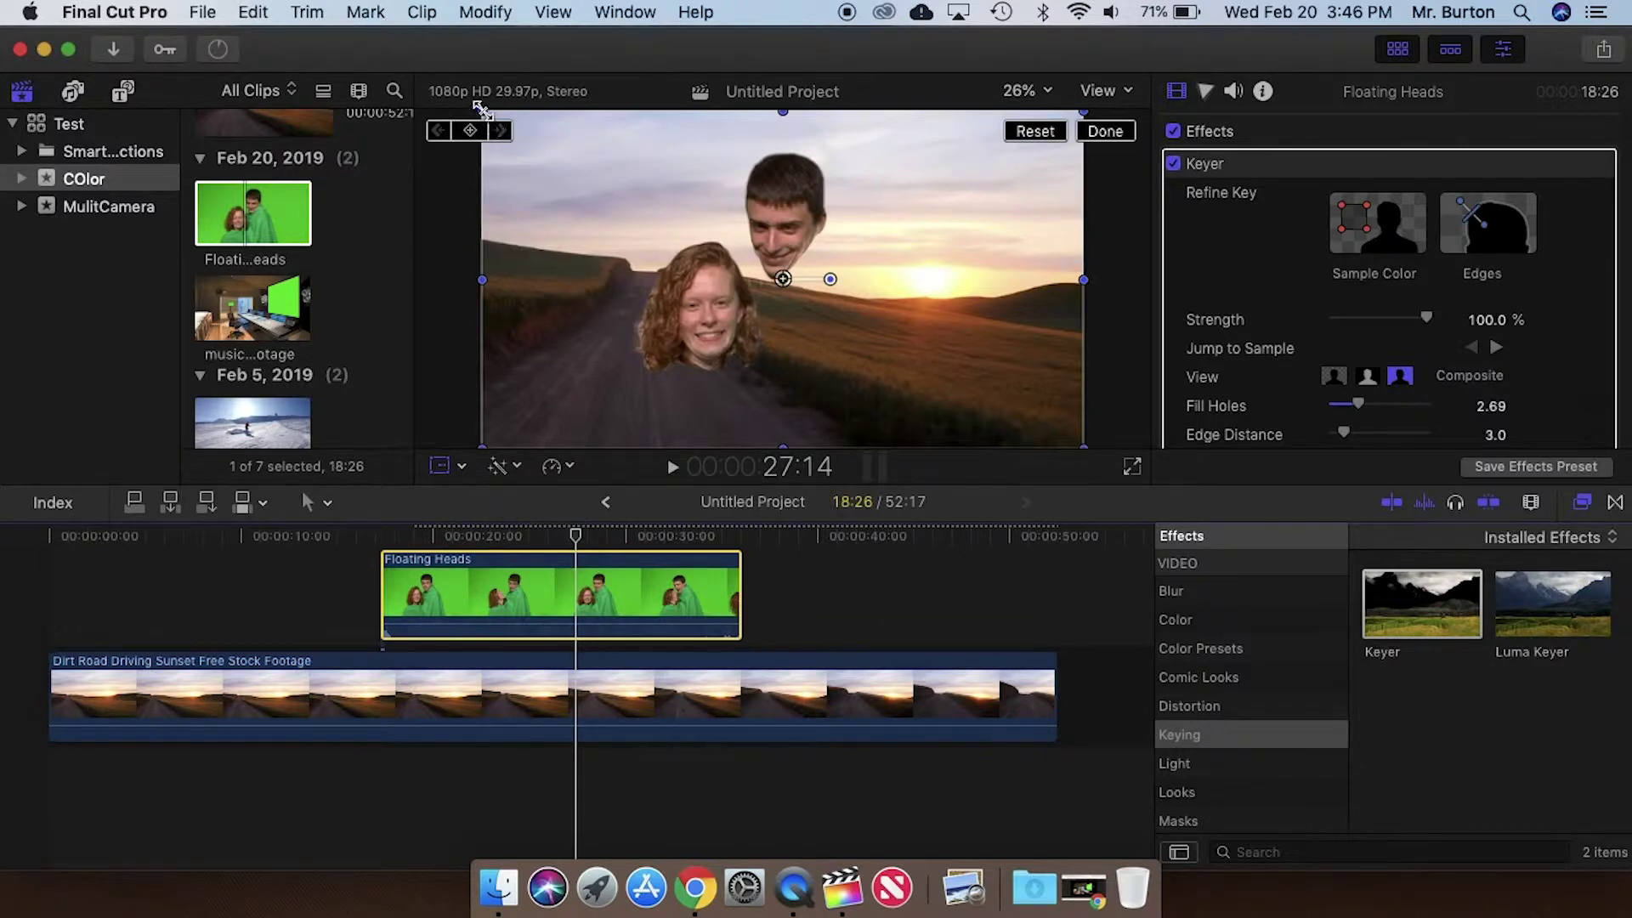
left_click_drag(481, 111, 884, 380)
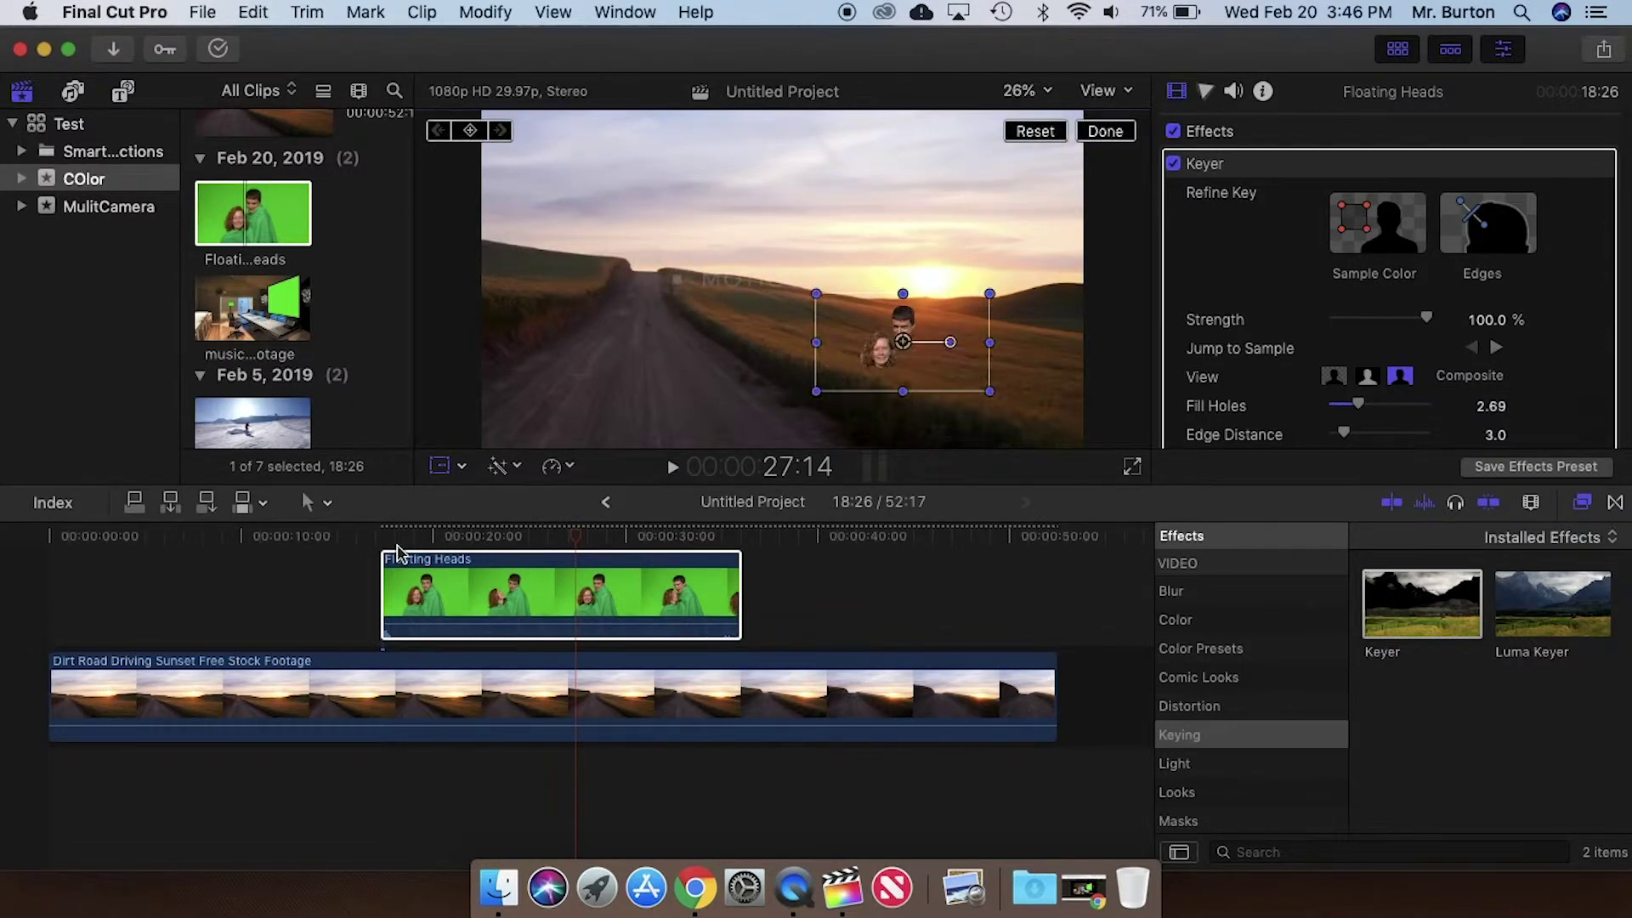
left_click_drag(583, 542, 499, 539)
Set the Floating Heads clip's overall scale to 23% and its rotation to 309.5°, and close the on-screen transform controls
scroll(1438, 367, "down", 10)
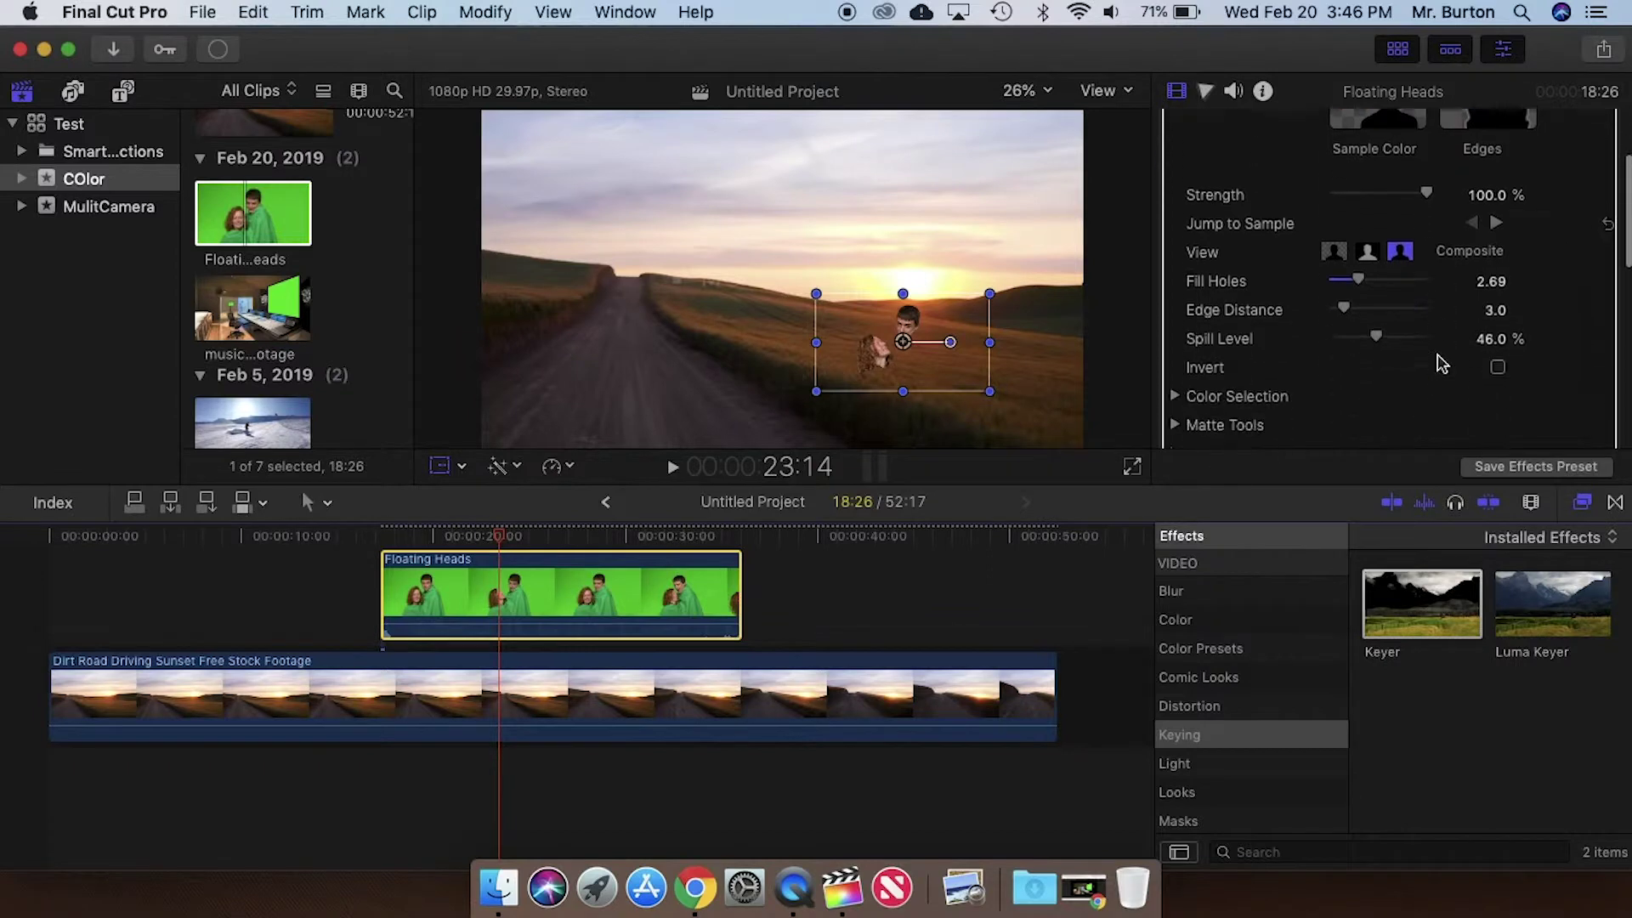
scroll(1438, 367, "down", 4)
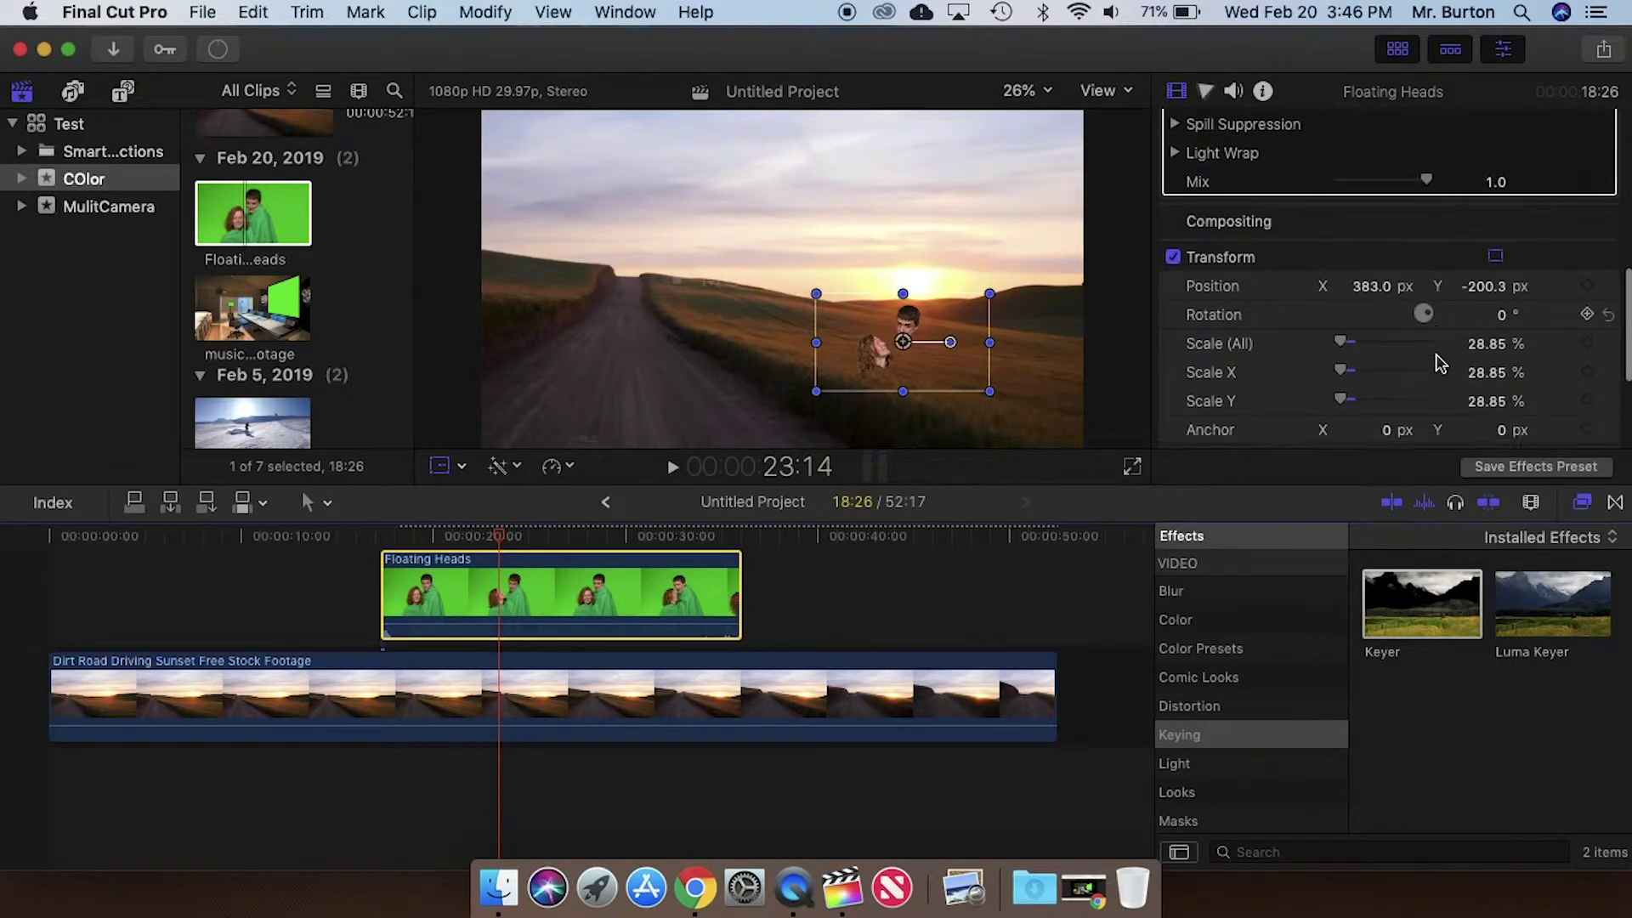
left_click(1174, 192)
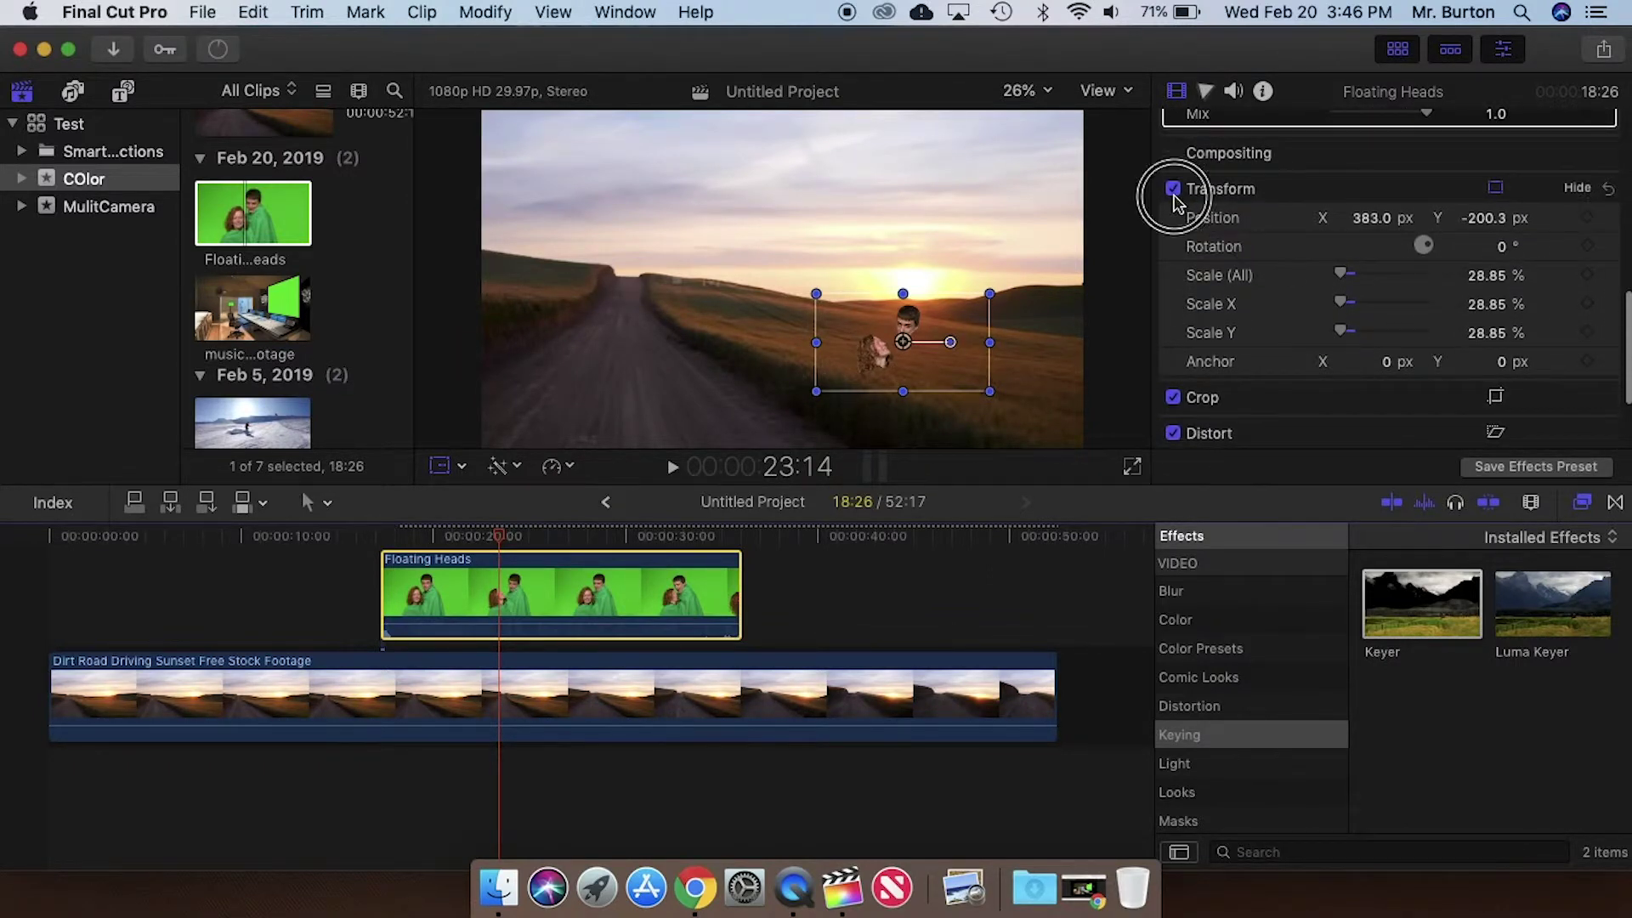
left_click(1174, 192)
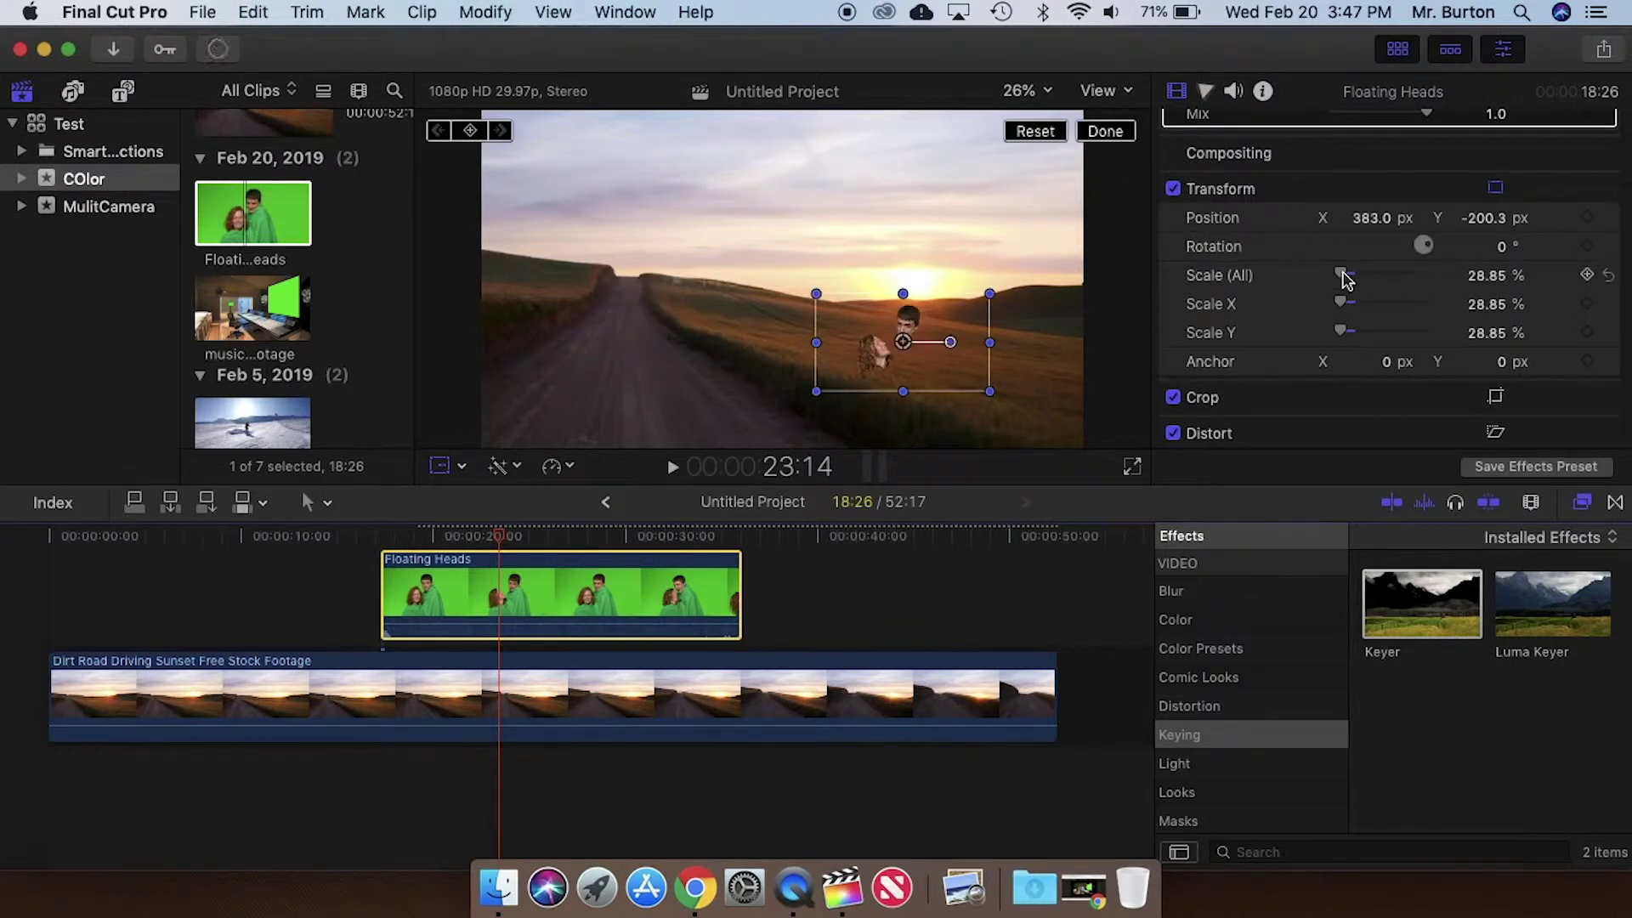
mouse_move(1345, 281)
left_mouse_down()
mouse_move(1377, 283)
mouse_move(1345, 287)
left_mouse_up()
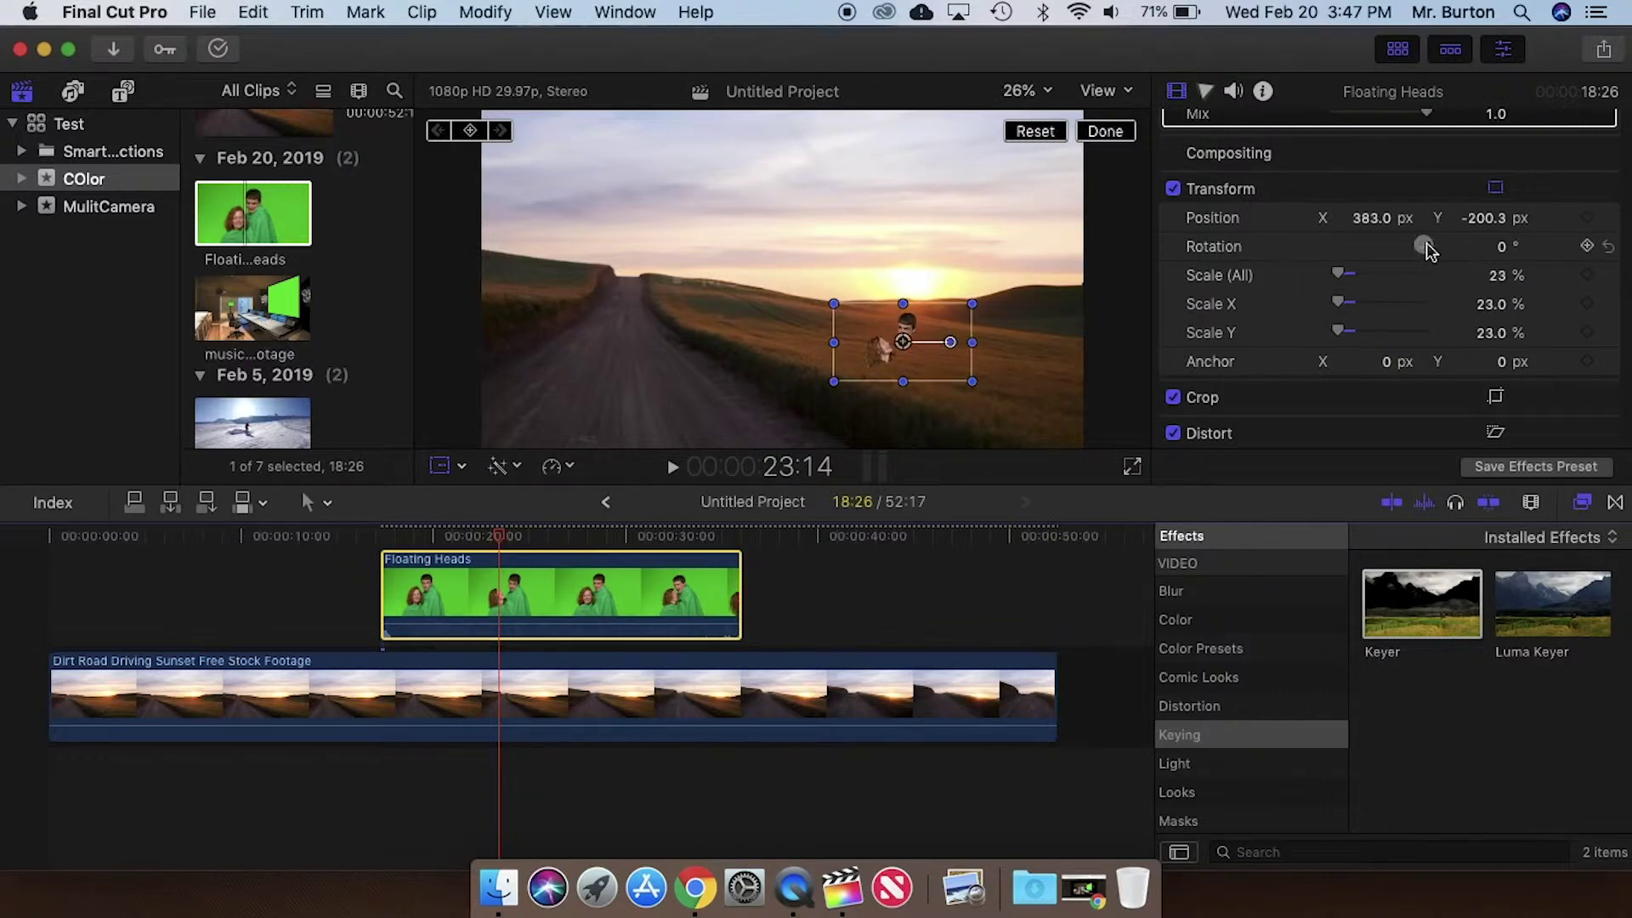
left_click_drag(1428, 251, 1435, 273)
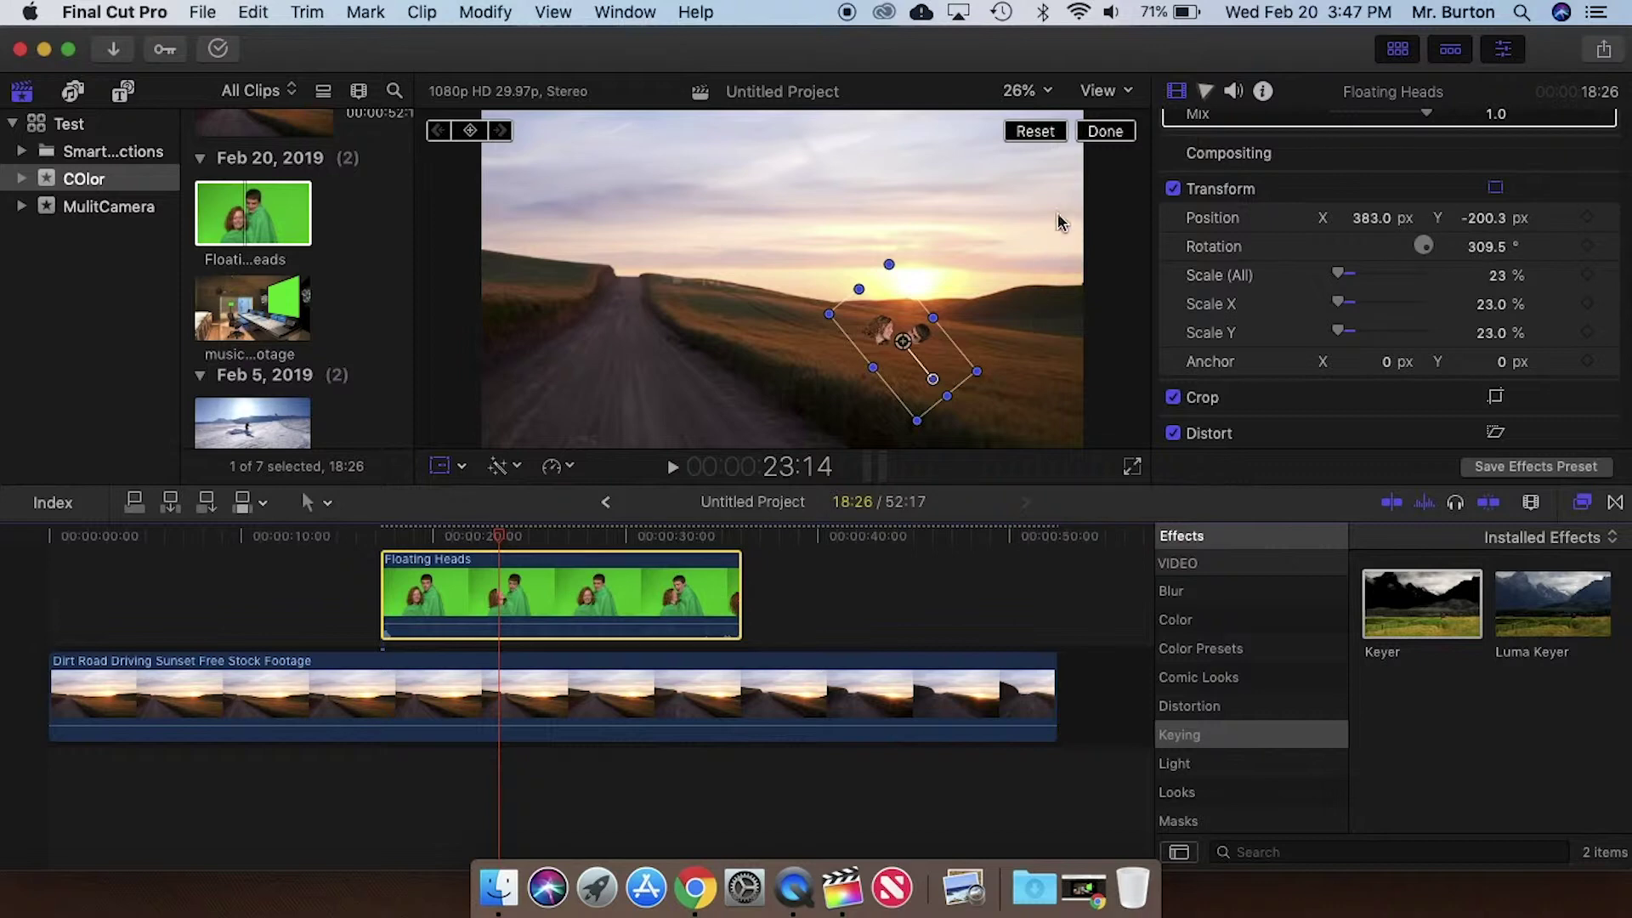
left_click(1105, 136)
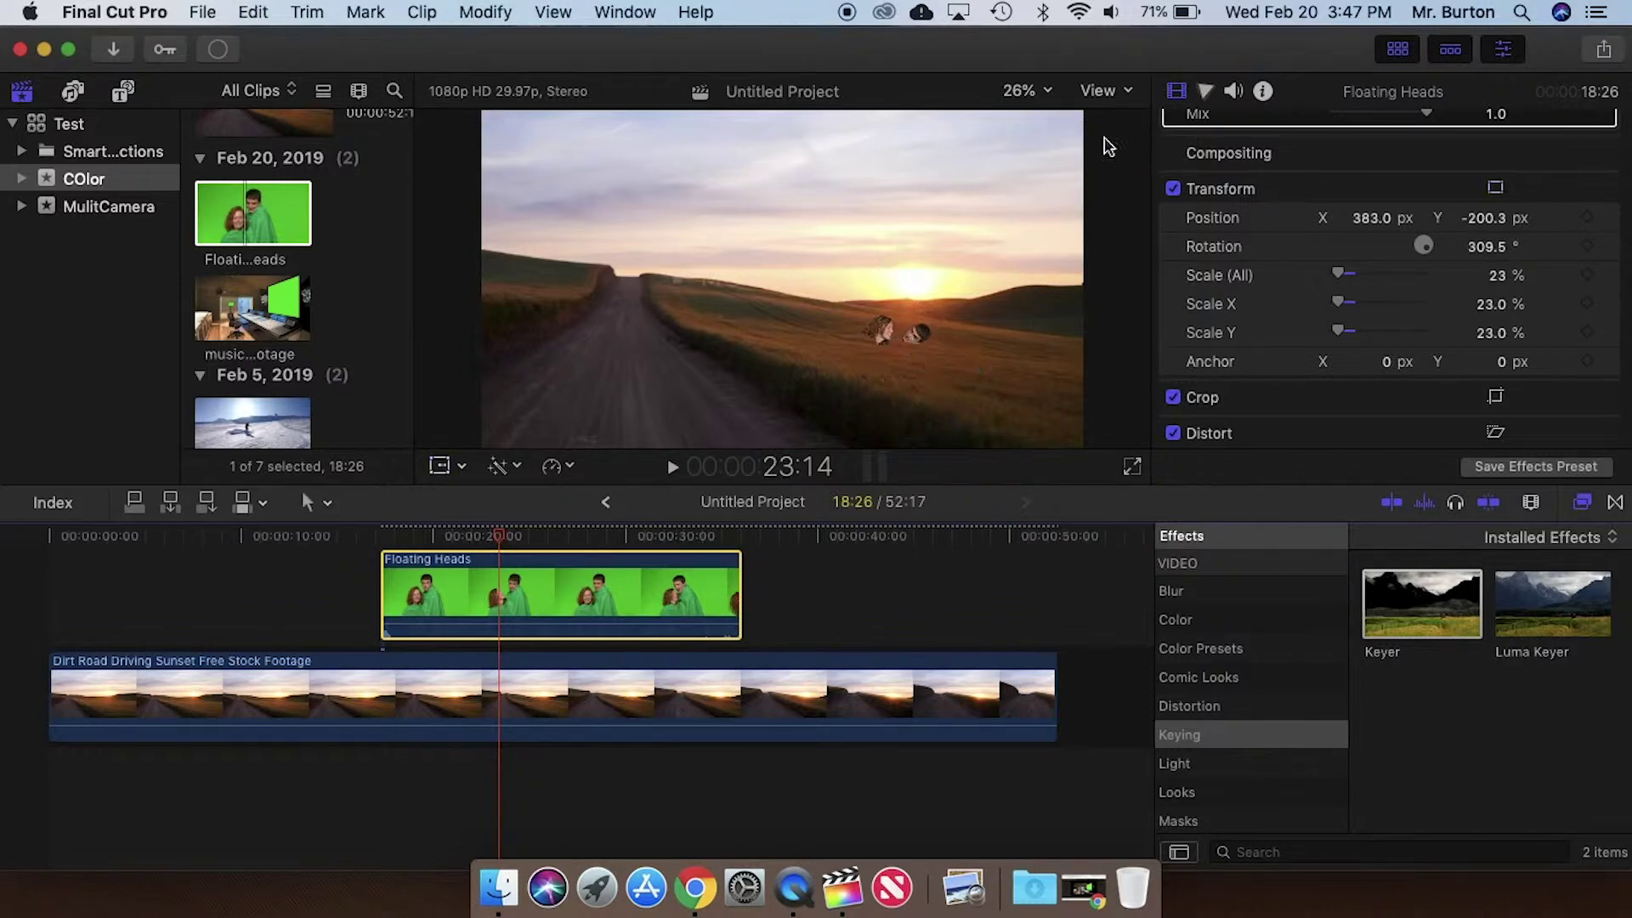
Add a Transform keyframe to the Floating Heads clip at 18:06, near its start
left_click(500, 536)
mouse_move(500, 535)
left_mouse_down()
mouse_move(469, 535)
mouse_move(539, 535)
mouse_move(469, 544)
left_mouse_up()
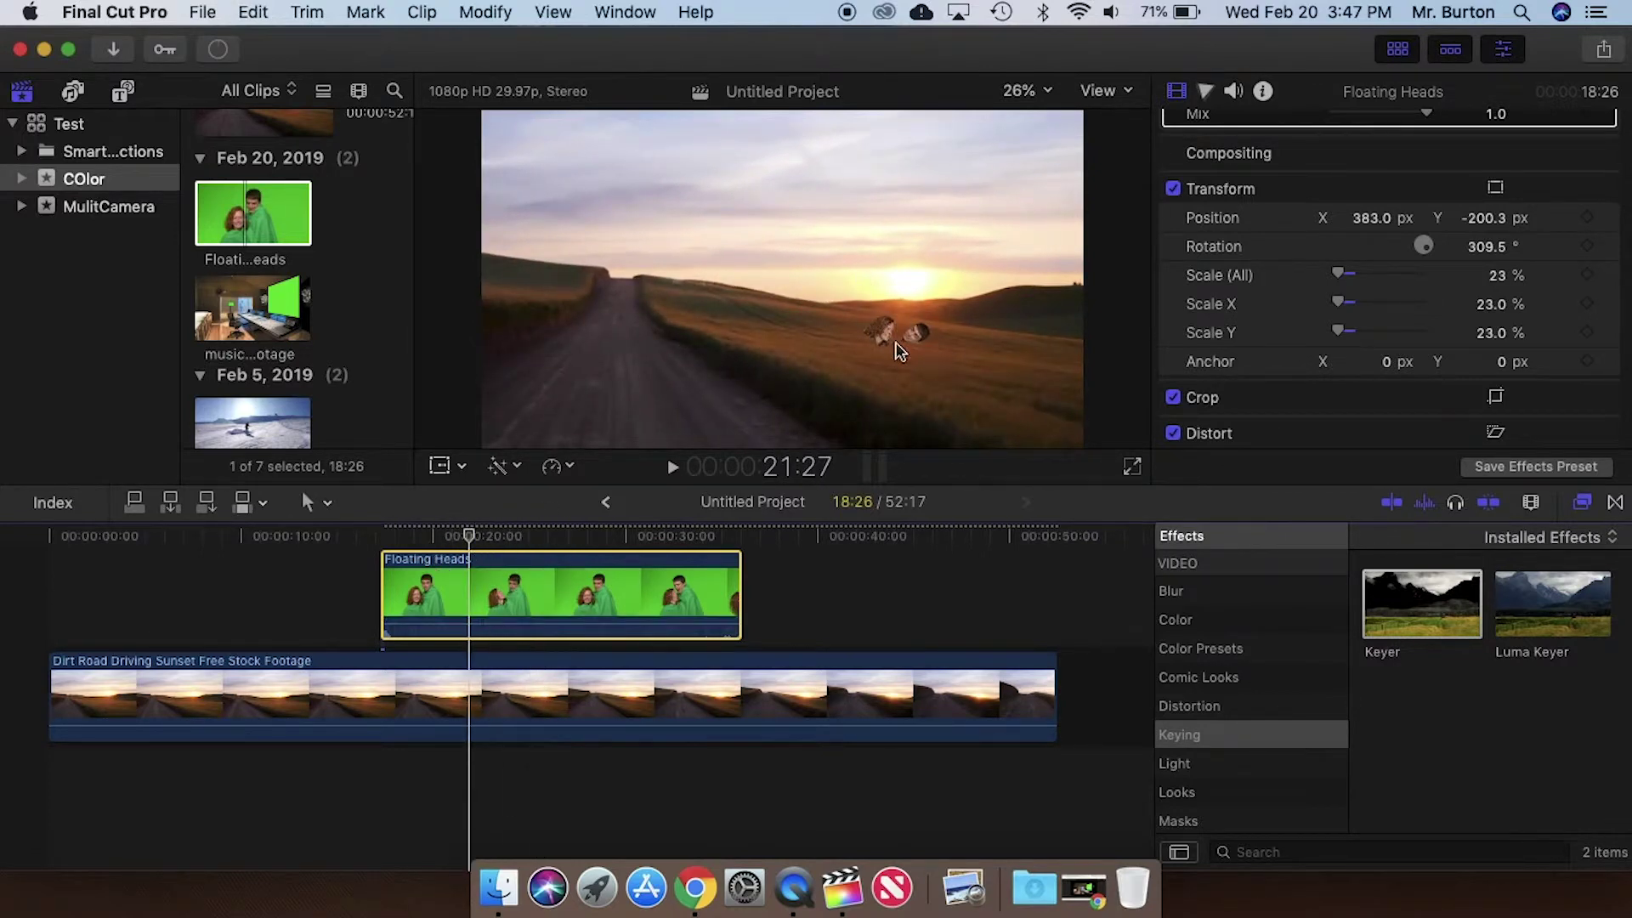
left_click_drag(509, 535, 398, 544)
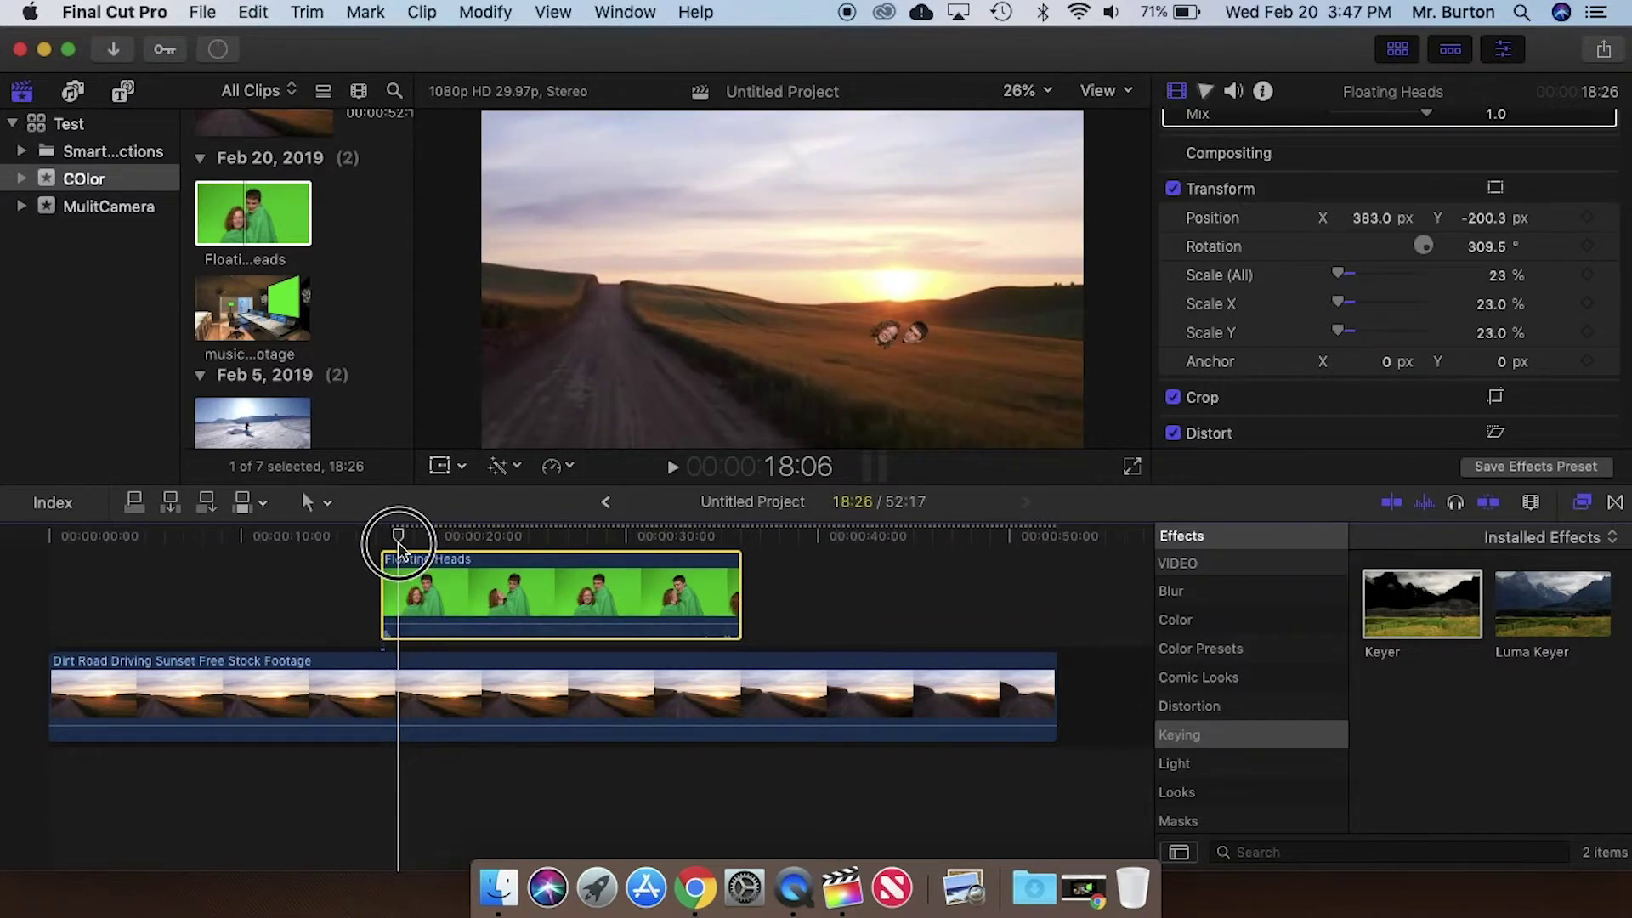
left_click(463, 467)
left_click(500, 494)
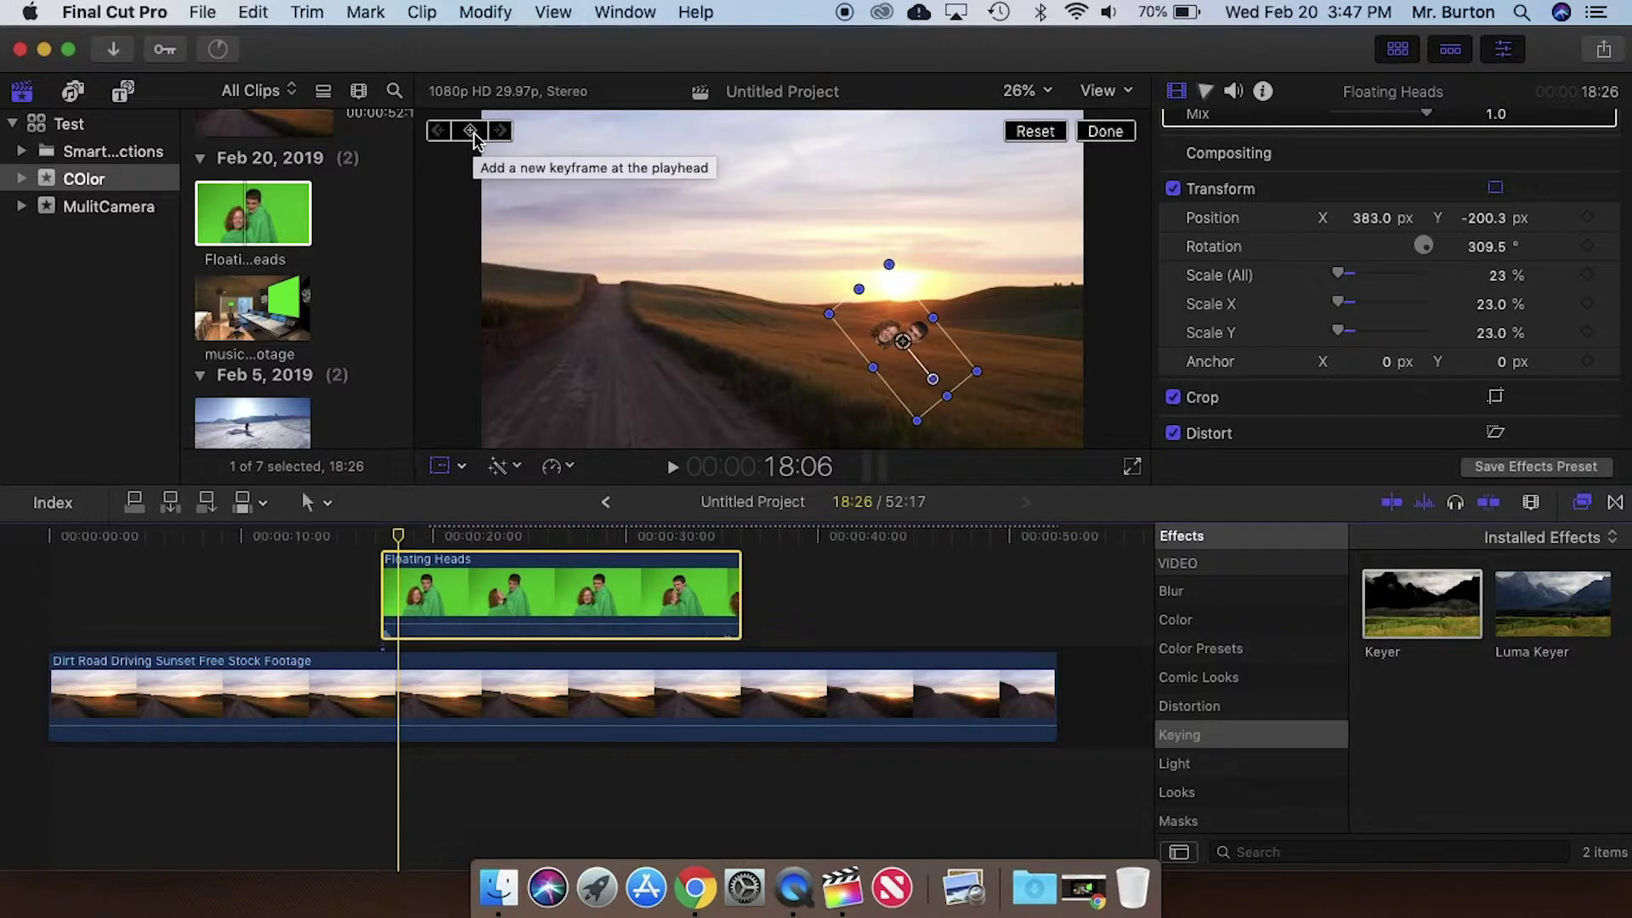
left_click(472, 133)
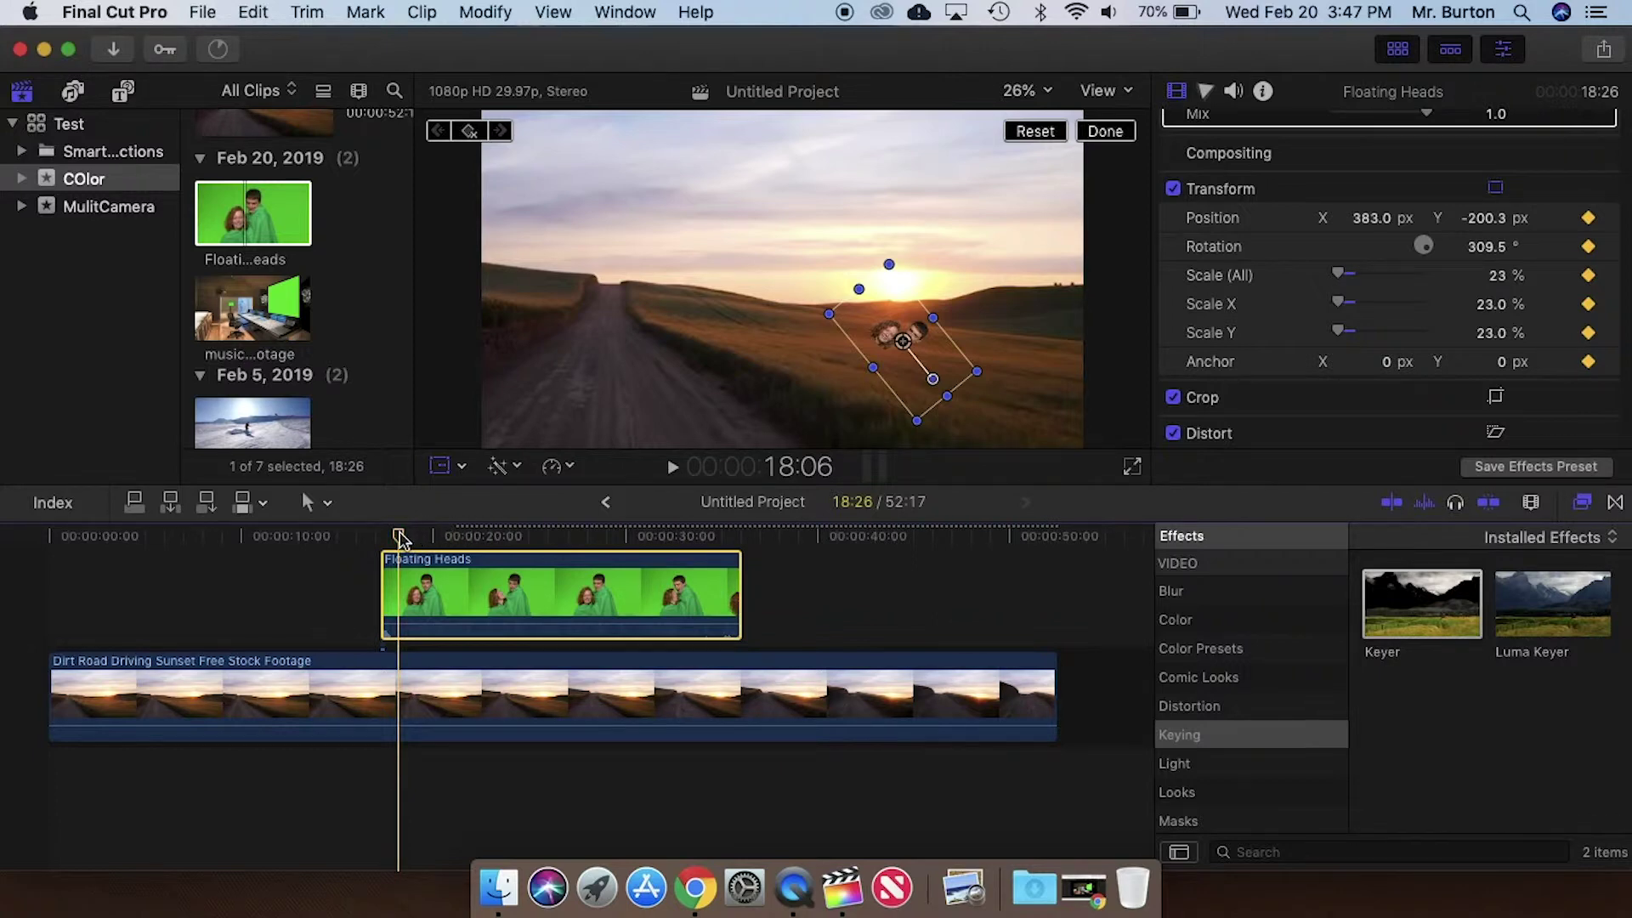
Keyframe the heads' position to X -236.3, Y 63.8 px at 32:28 and X -699.0, Y -288.4 px at 34:13
left_click_drag(399, 541, 685, 559)
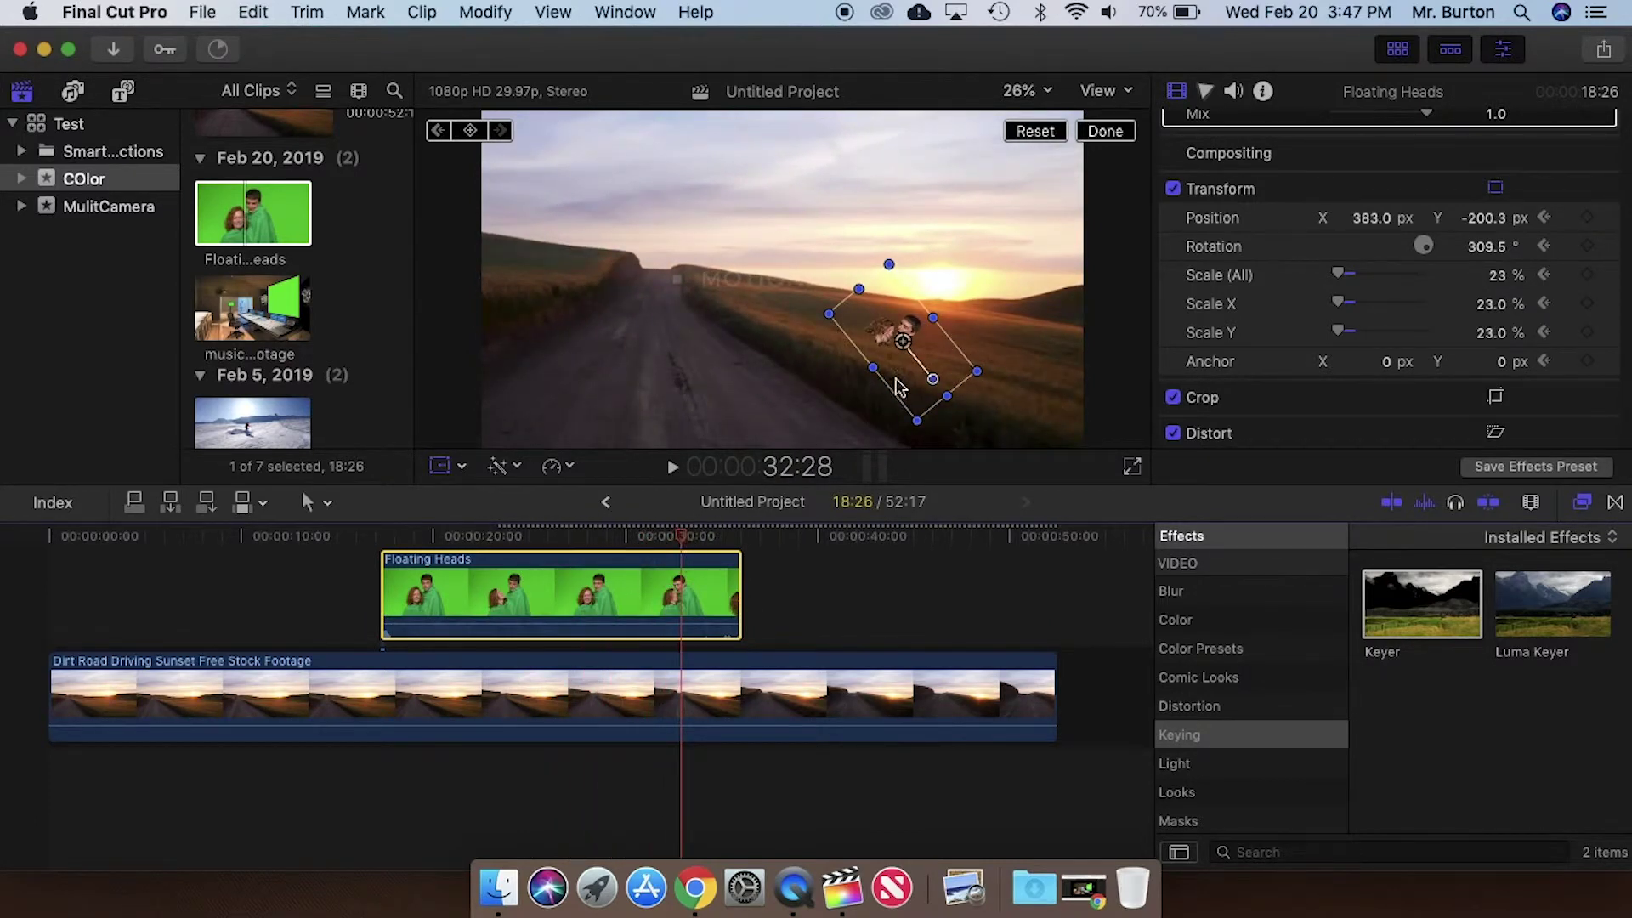
left_click_drag(905, 348, 730, 272)
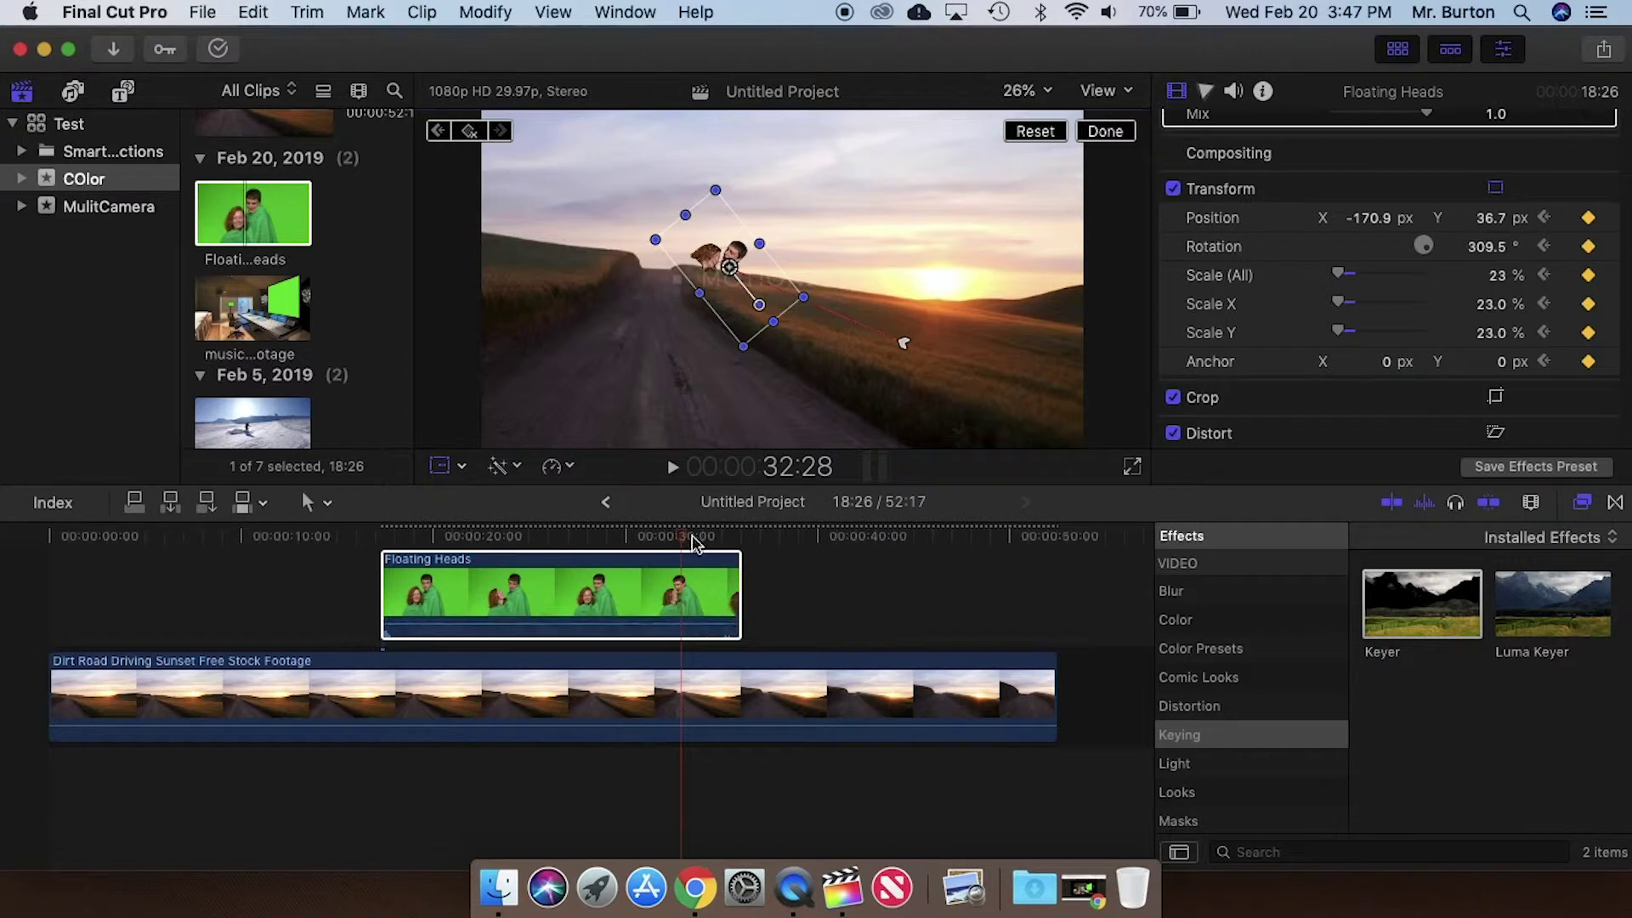
left_click_drag(692, 541, 710, 544)
left_click_drag(712, 260, 540, 360)
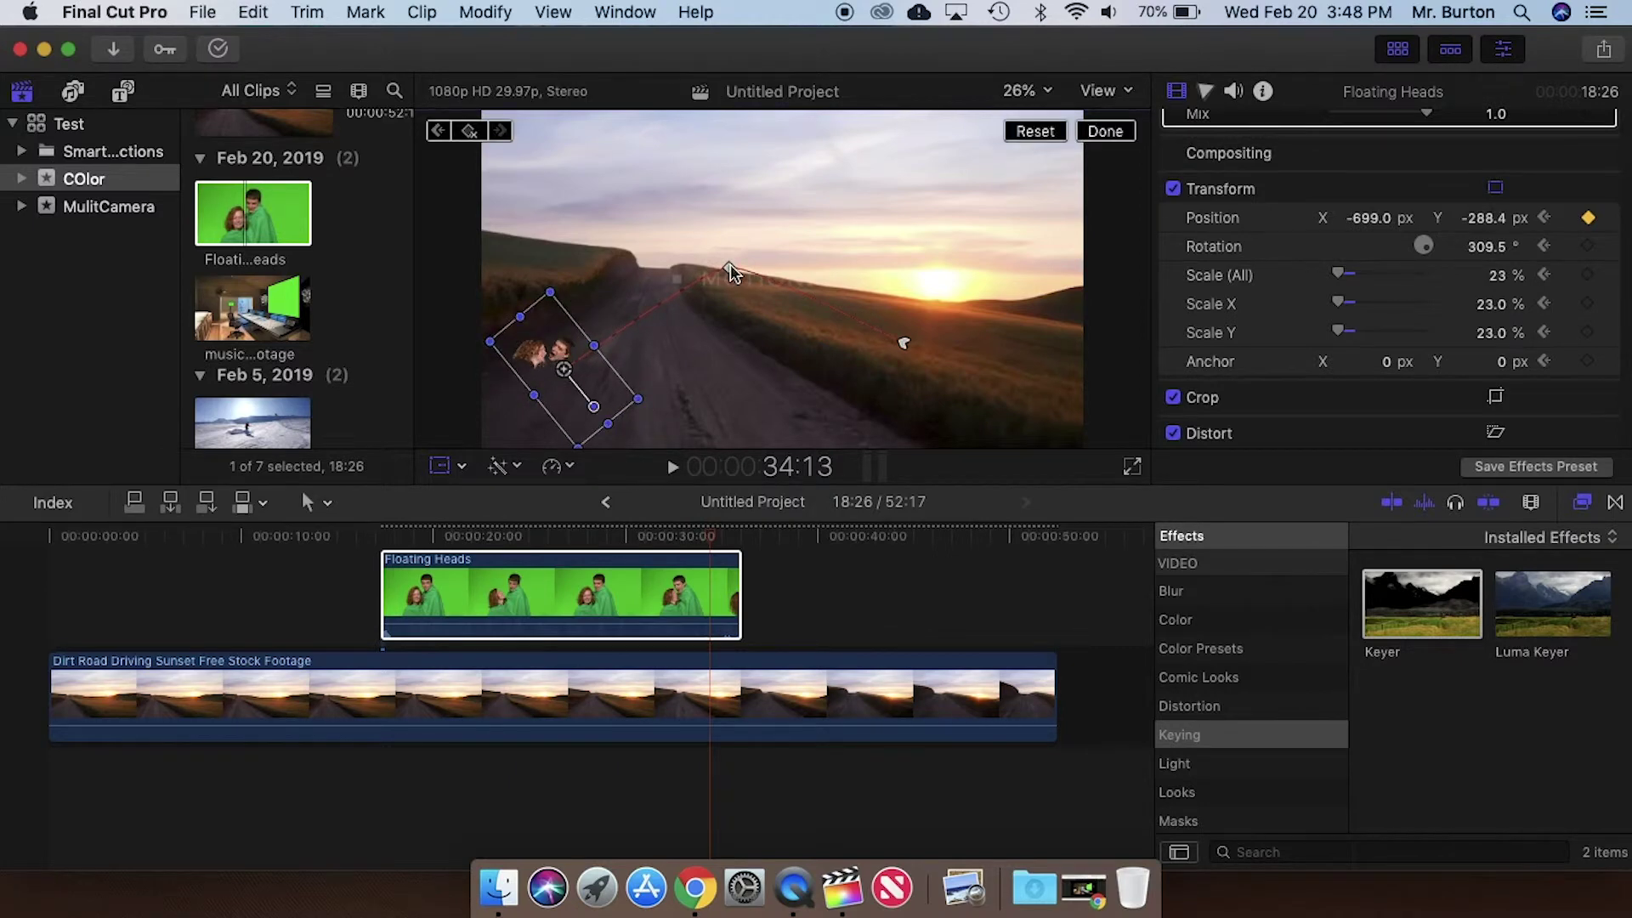
mouse_move(729, 271)
left_mouse_down()
mouse_move(667, 255)
mouse_move(571, 272)
mouse_move(693, 228)
mouse_move(765, 242)
mouse_move(795, 228)
mouse_move(709, 264)
left_mouse_up()
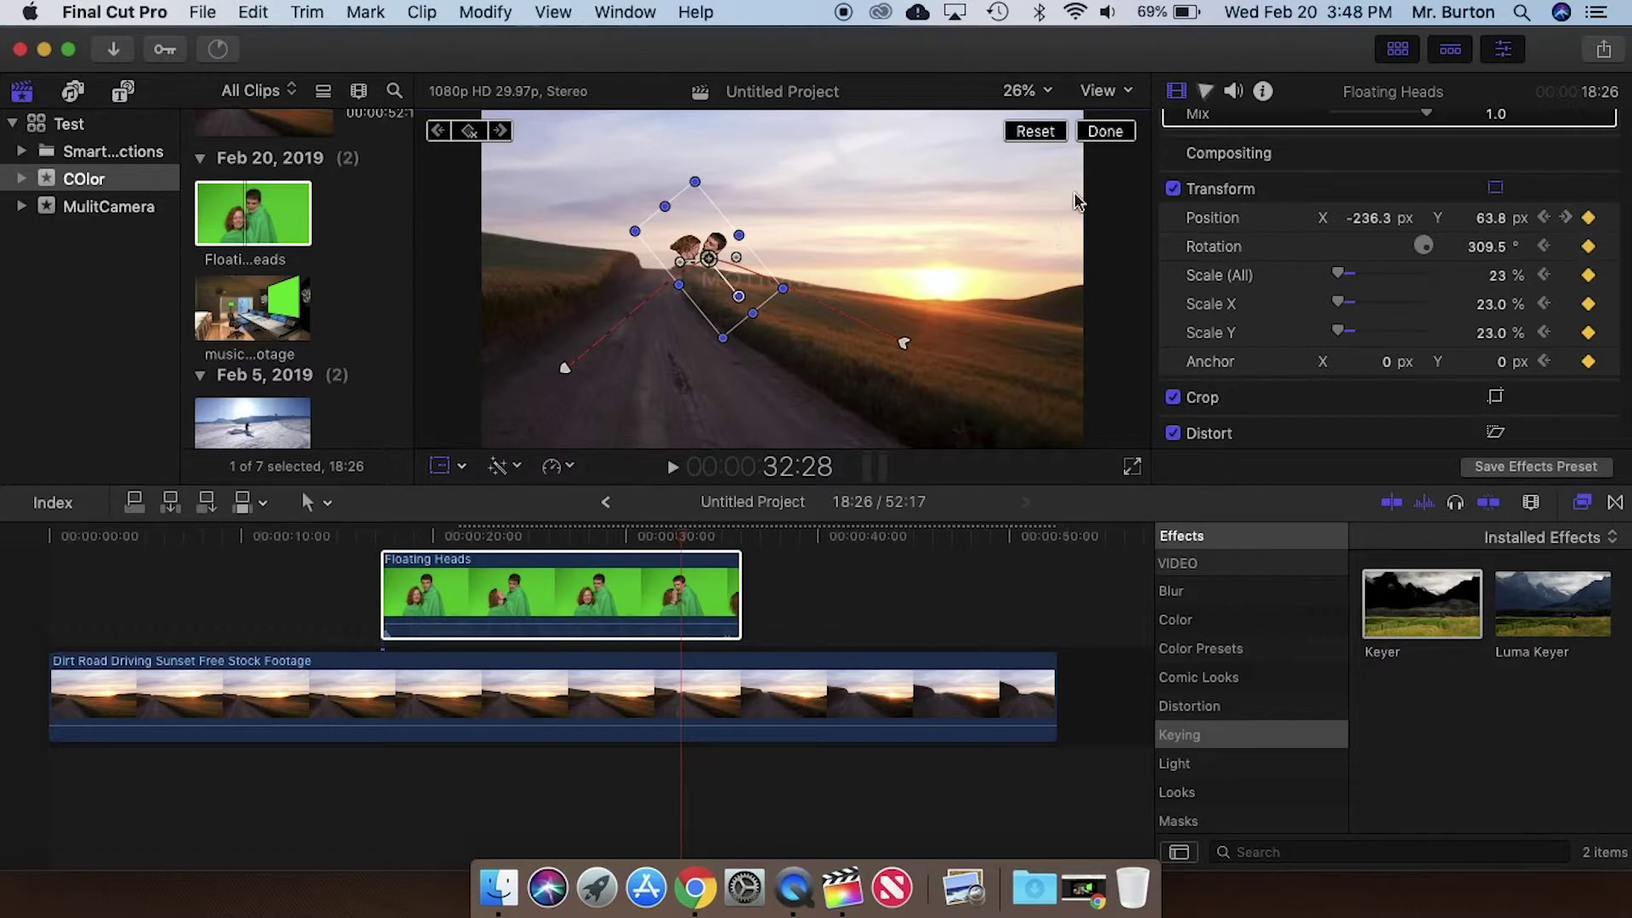
Close the on-screen transform controls and play back the Floating Heads animation over the dirt road, replaying the part near its end
left_click(1105, 130)
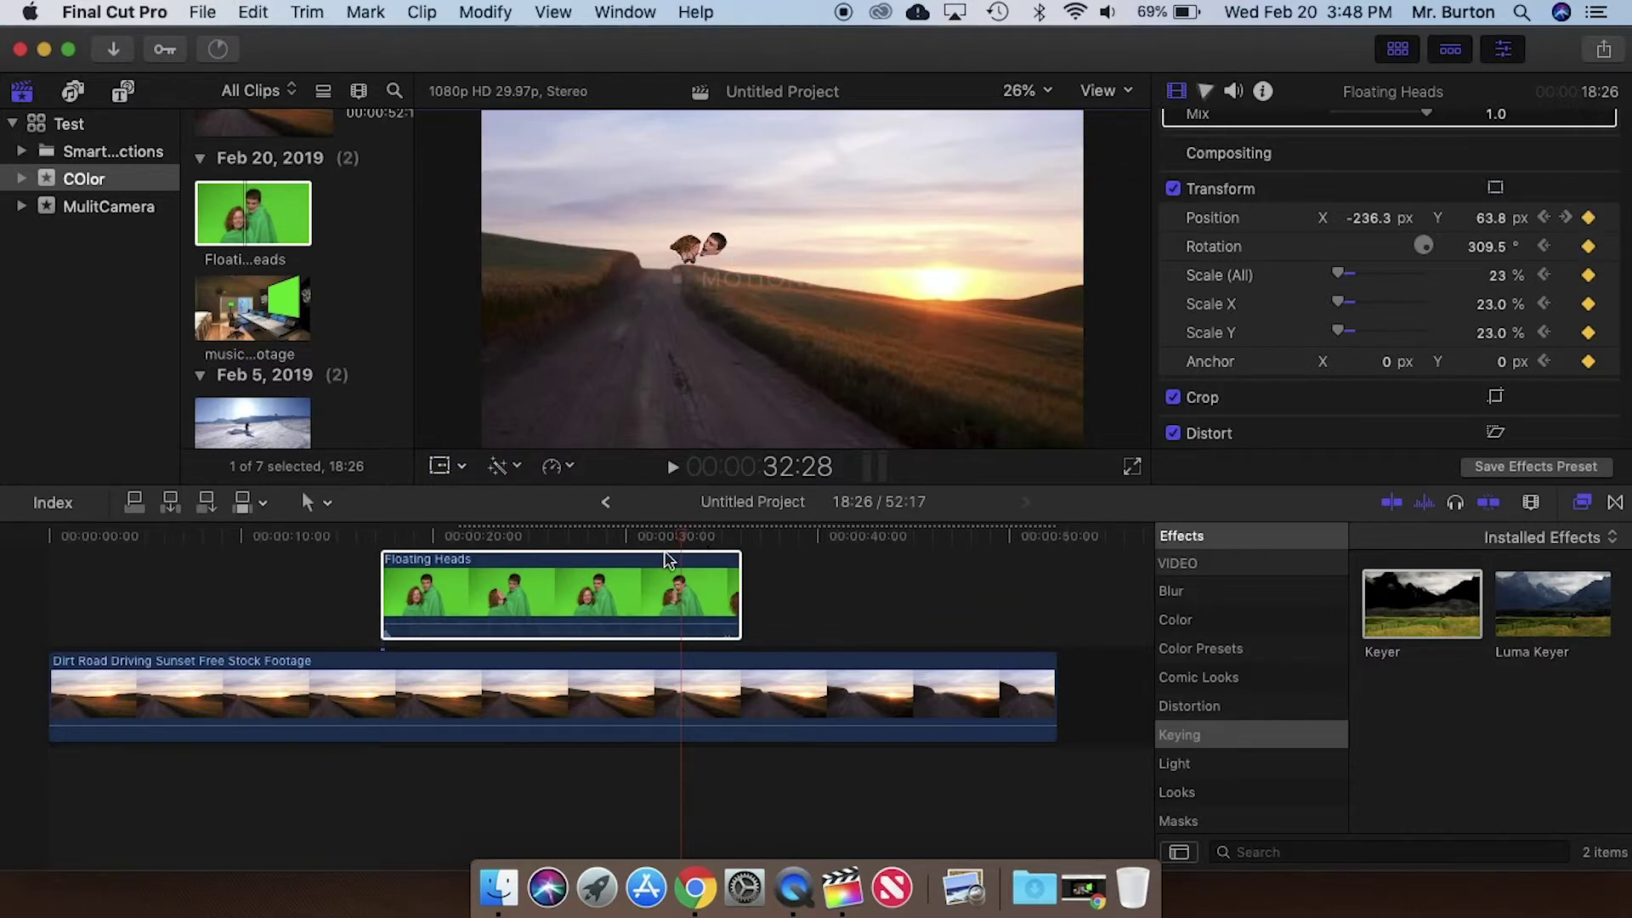
left_click_drag(662, 537, 393, 550)
key("space")
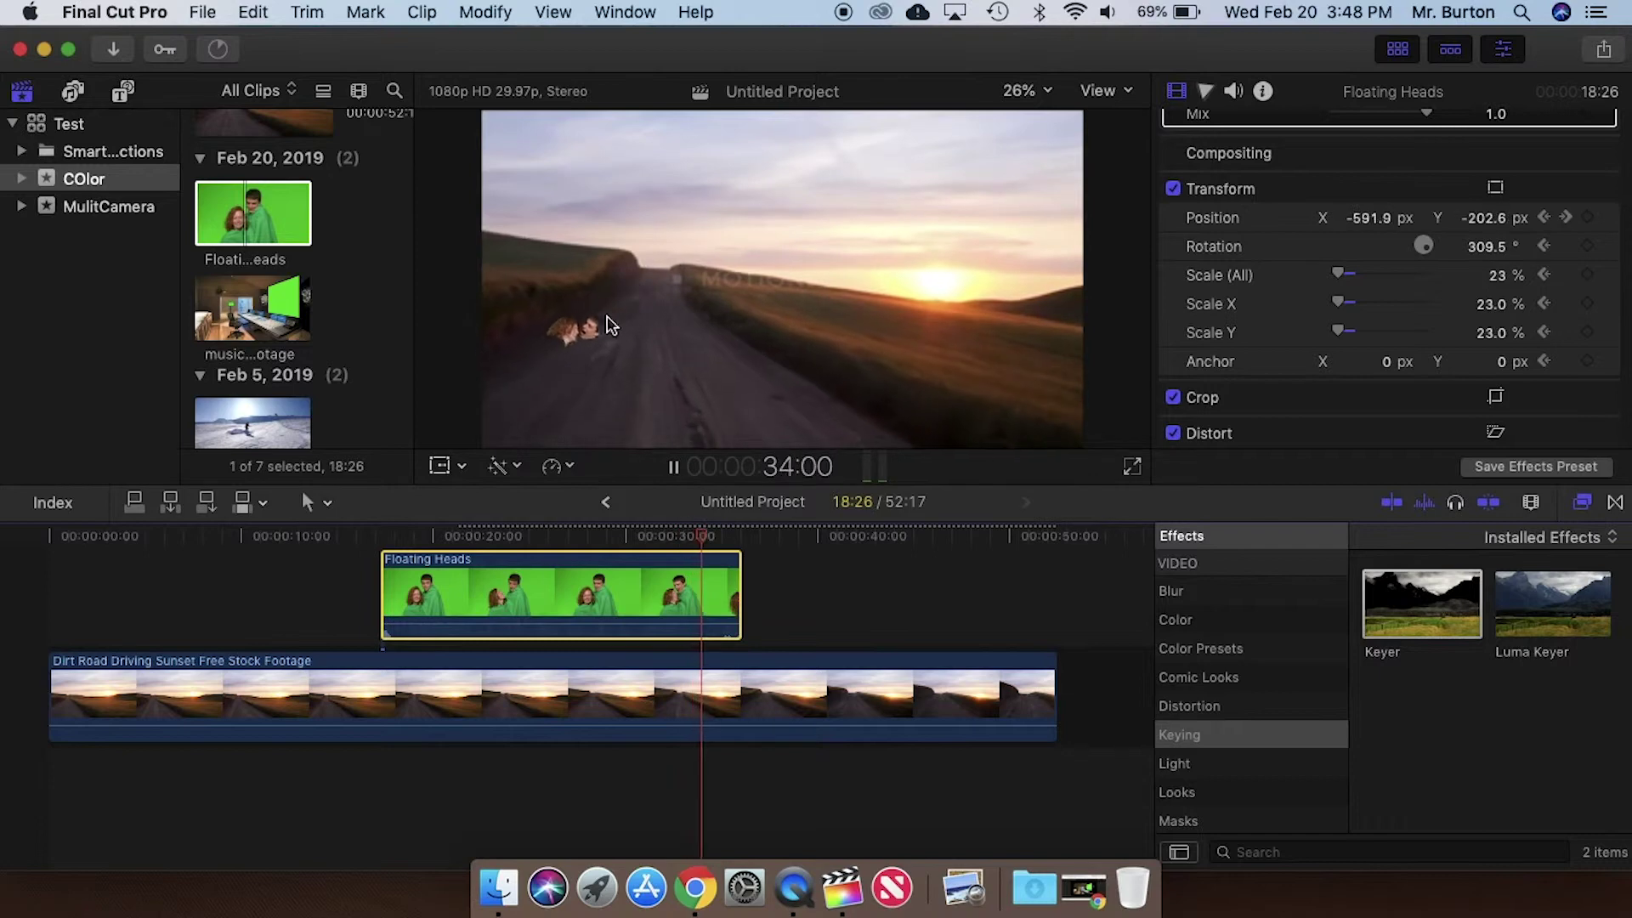
left_click_drag(701, 534, 650, 535)
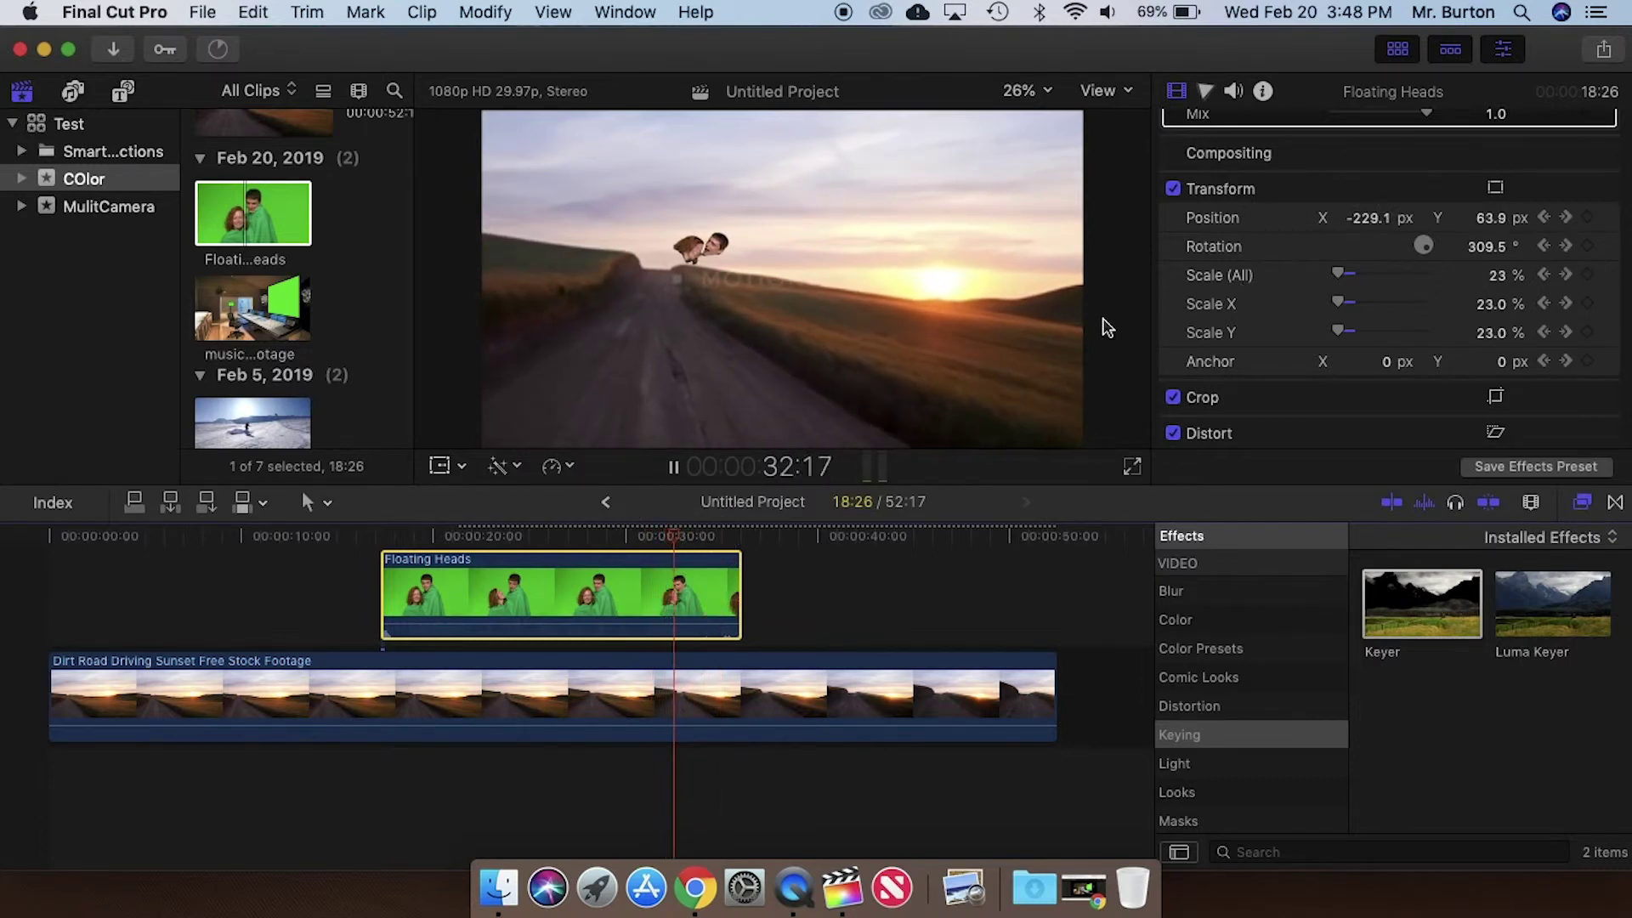
key("space")
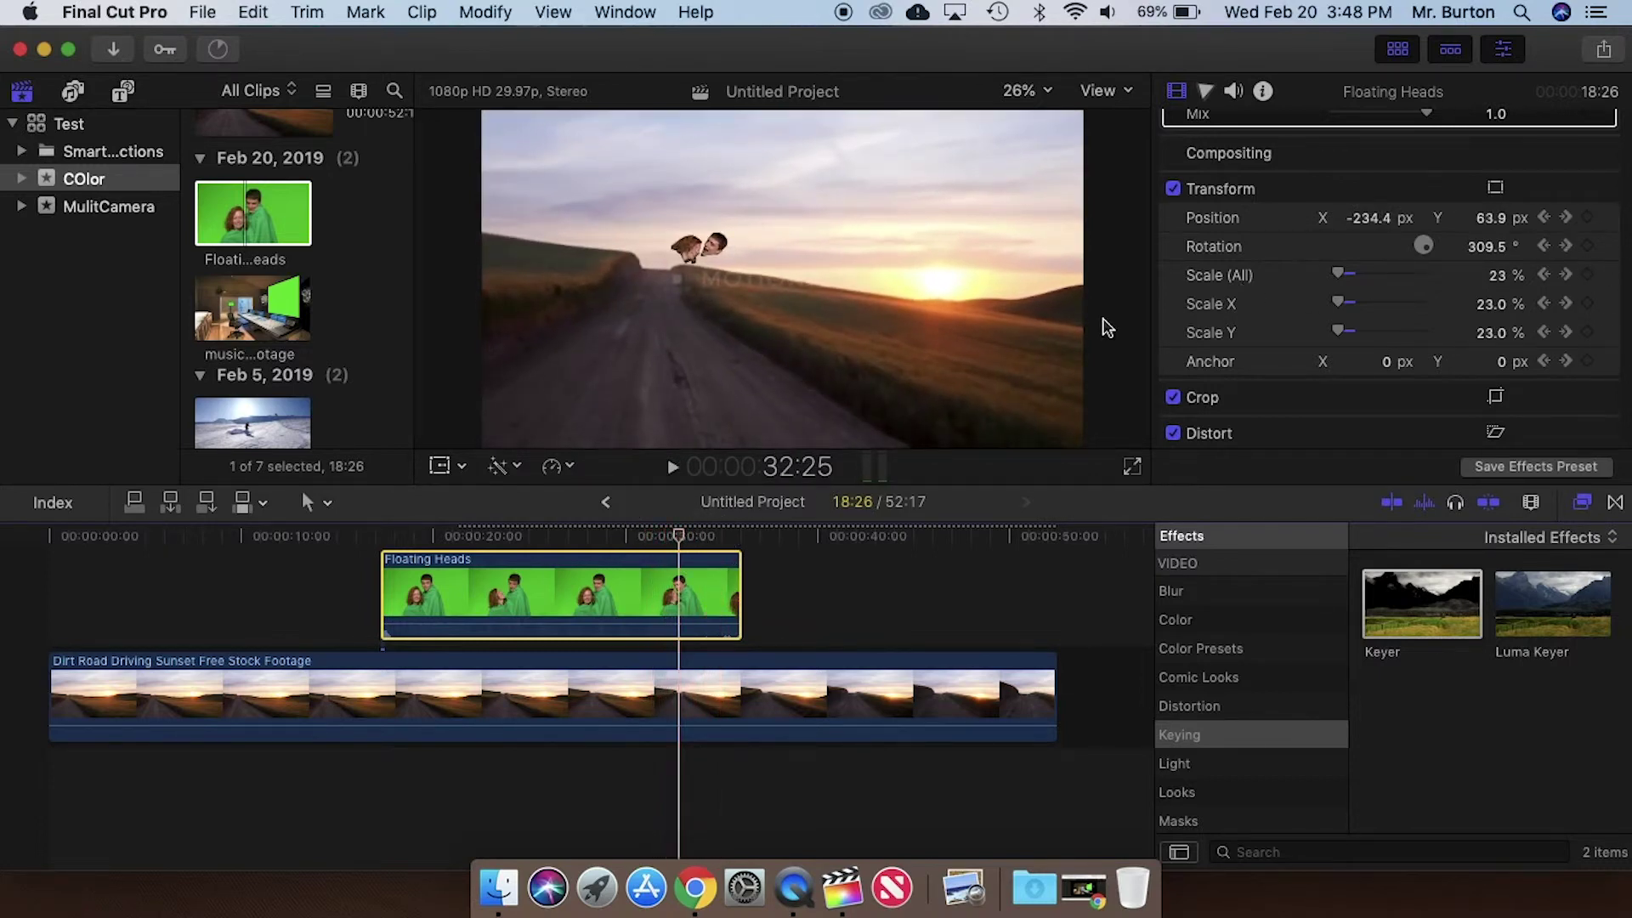
Jump back and forth between the Floating Heads clip's rotation keyframes at 18:06 and 32:28
left_click(1543, 247)
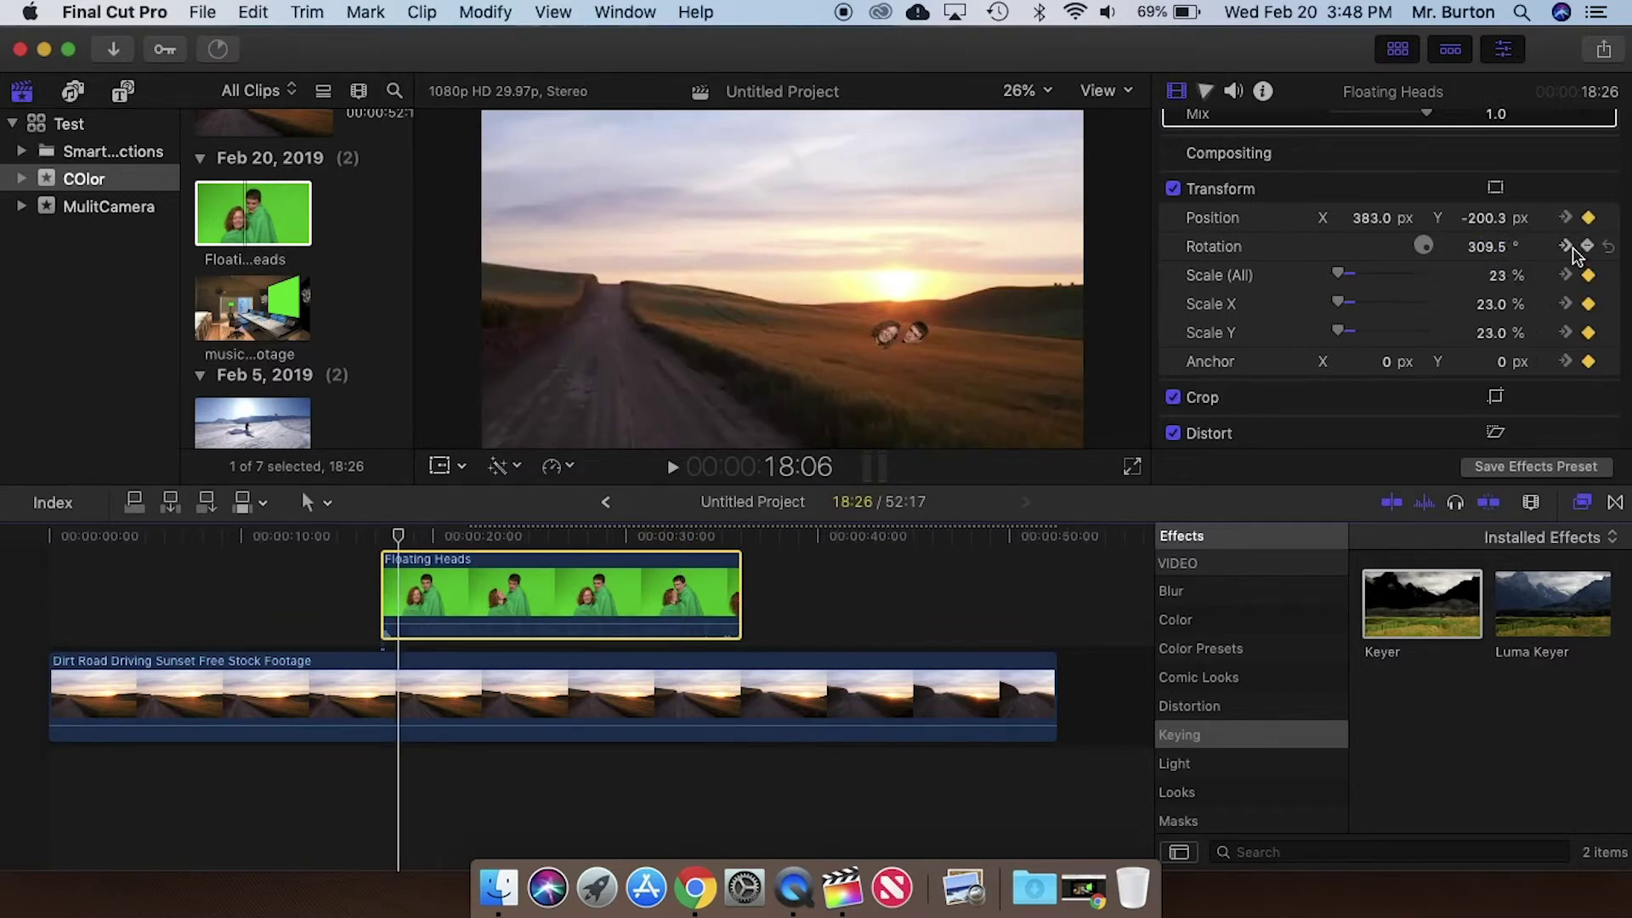
left_click(1565, 247)
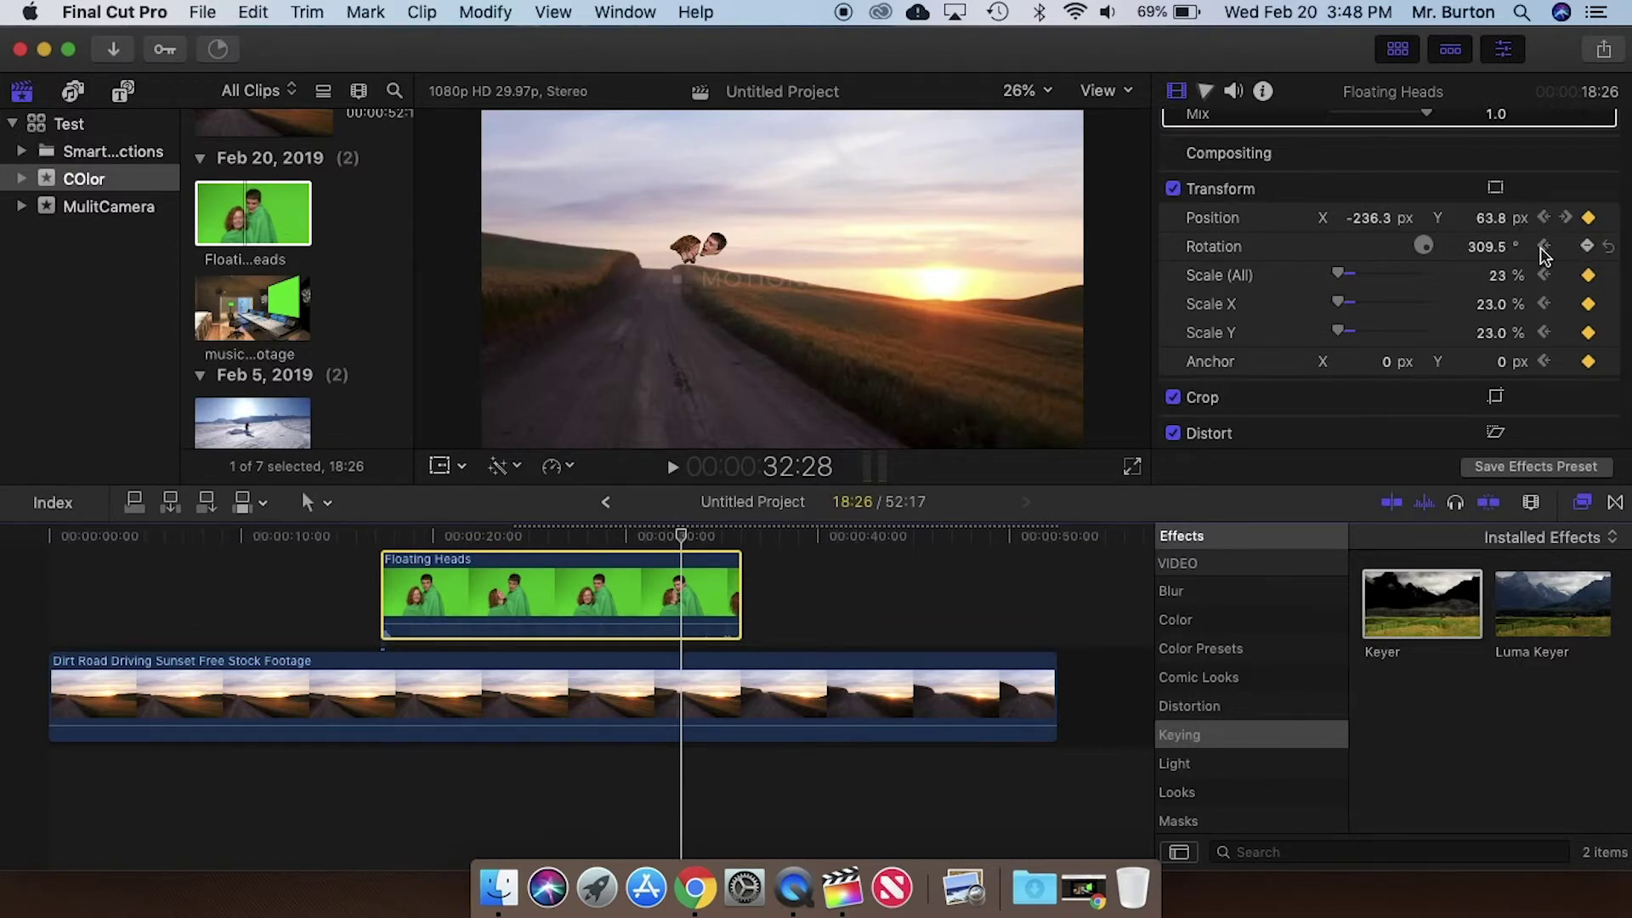
left_click(1543, 247)
left_click(1566, 246)
left_click(1542, 247)
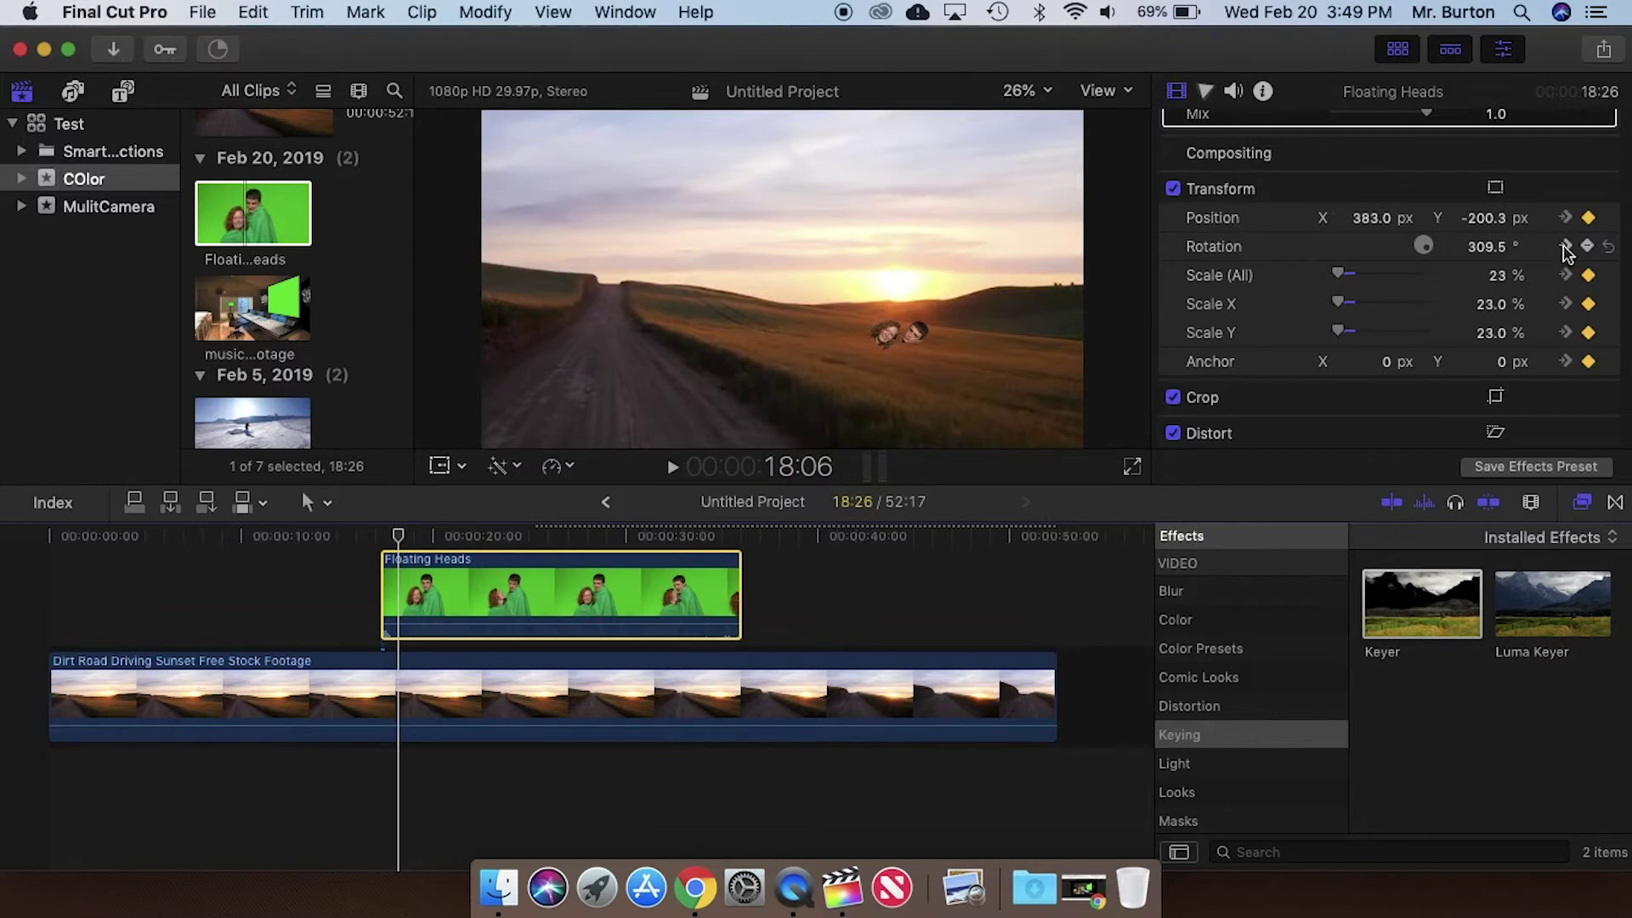
left_click(1567, 247)
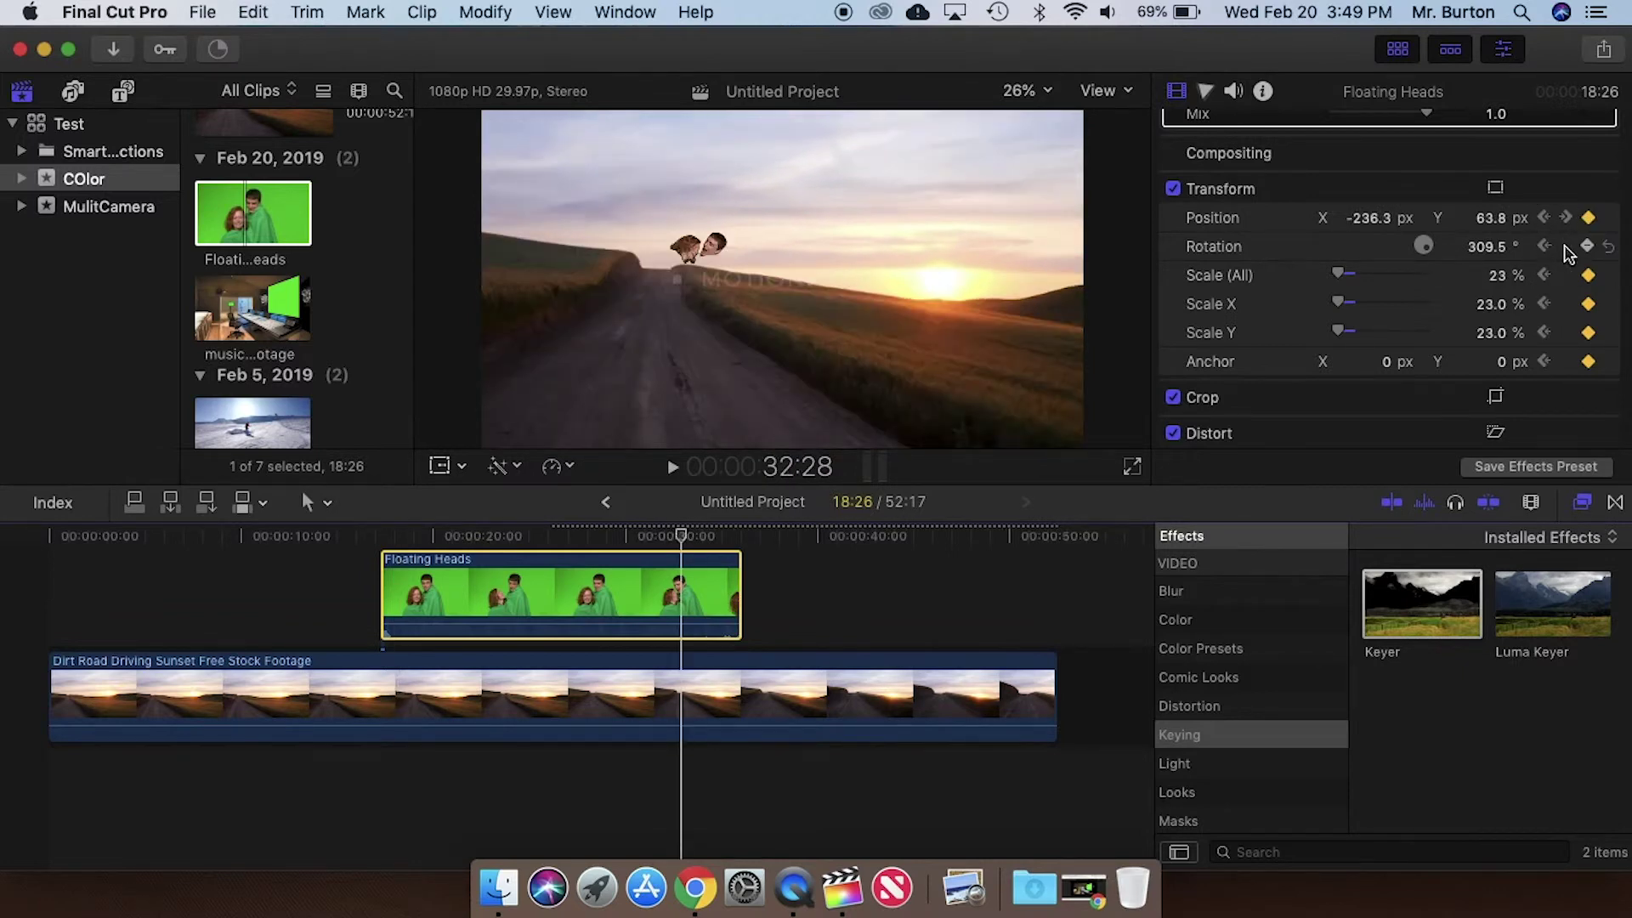
Step through the Floating Heads clip's position keyframes, ending on the one at 34:13
left_click(1566, 219)
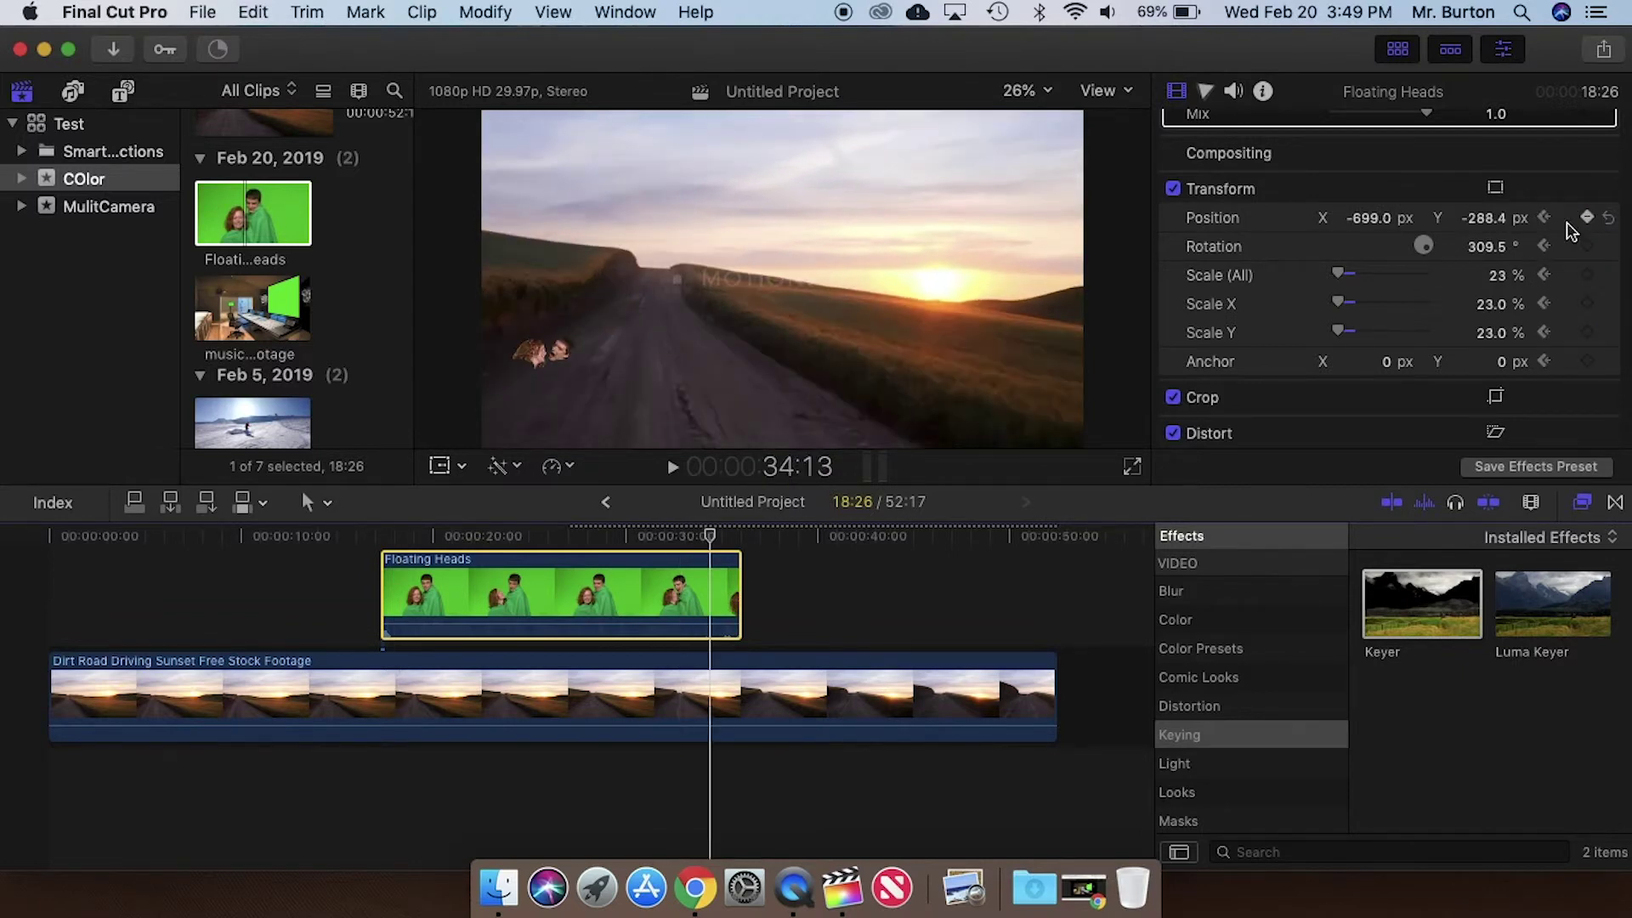
left_click(1545, 219)
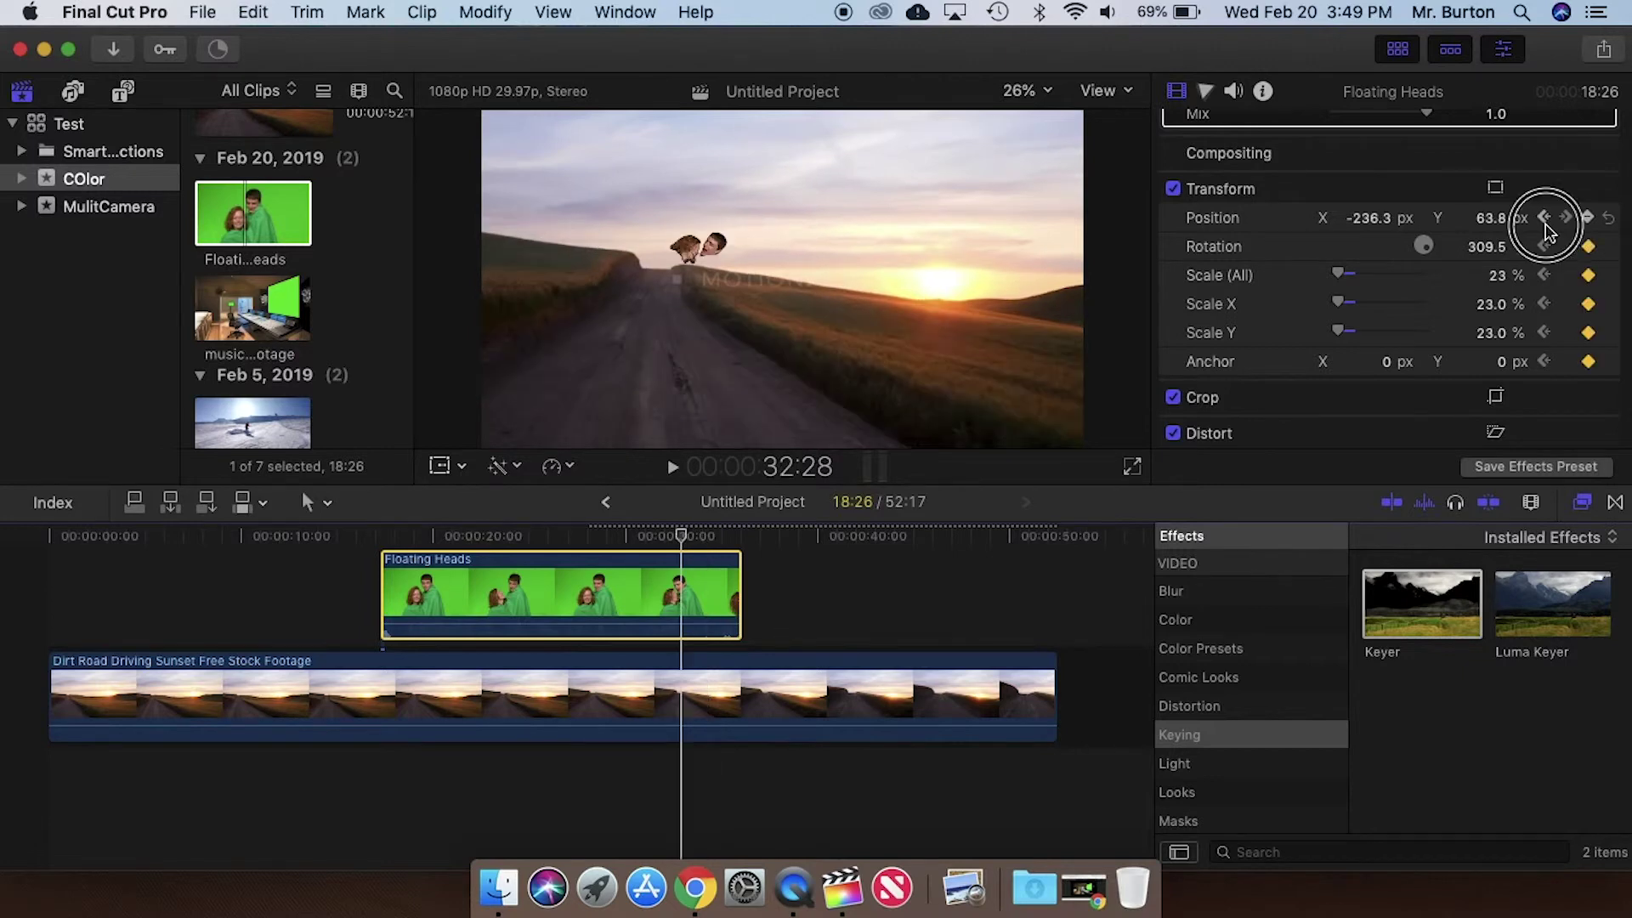
left_click(1544, 220)
left_click(1566, 219)
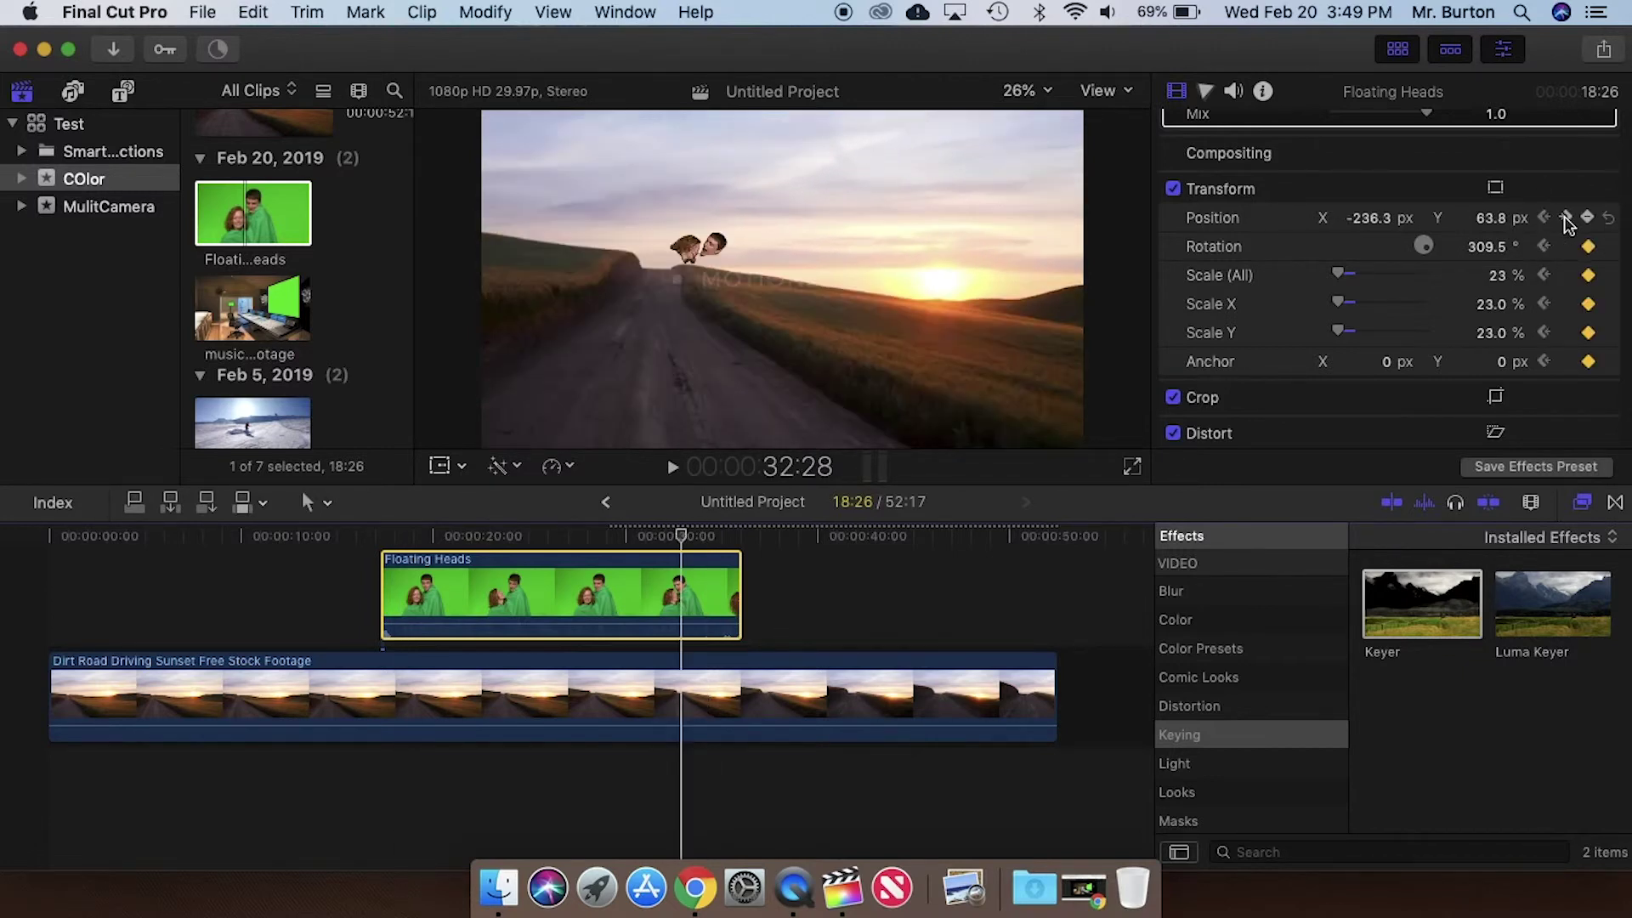
left_click(1566, 220)
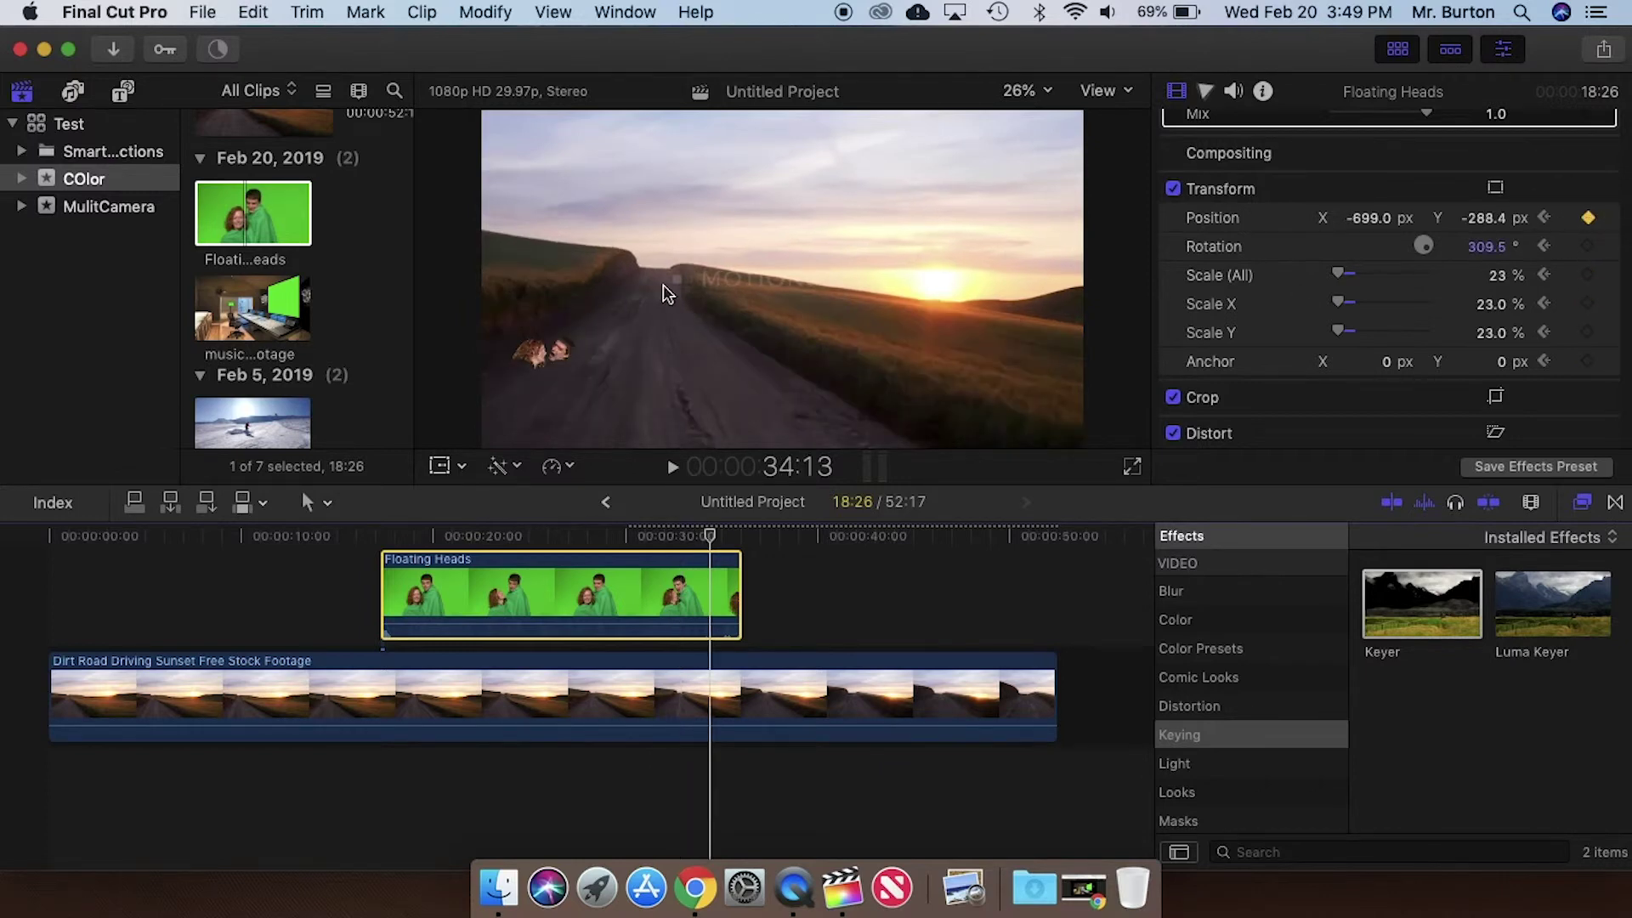
Play the floating heads composite again from early in the clip until just past the last position keyframe
left_click_drag(710, 544, 446, 535)
key("space")
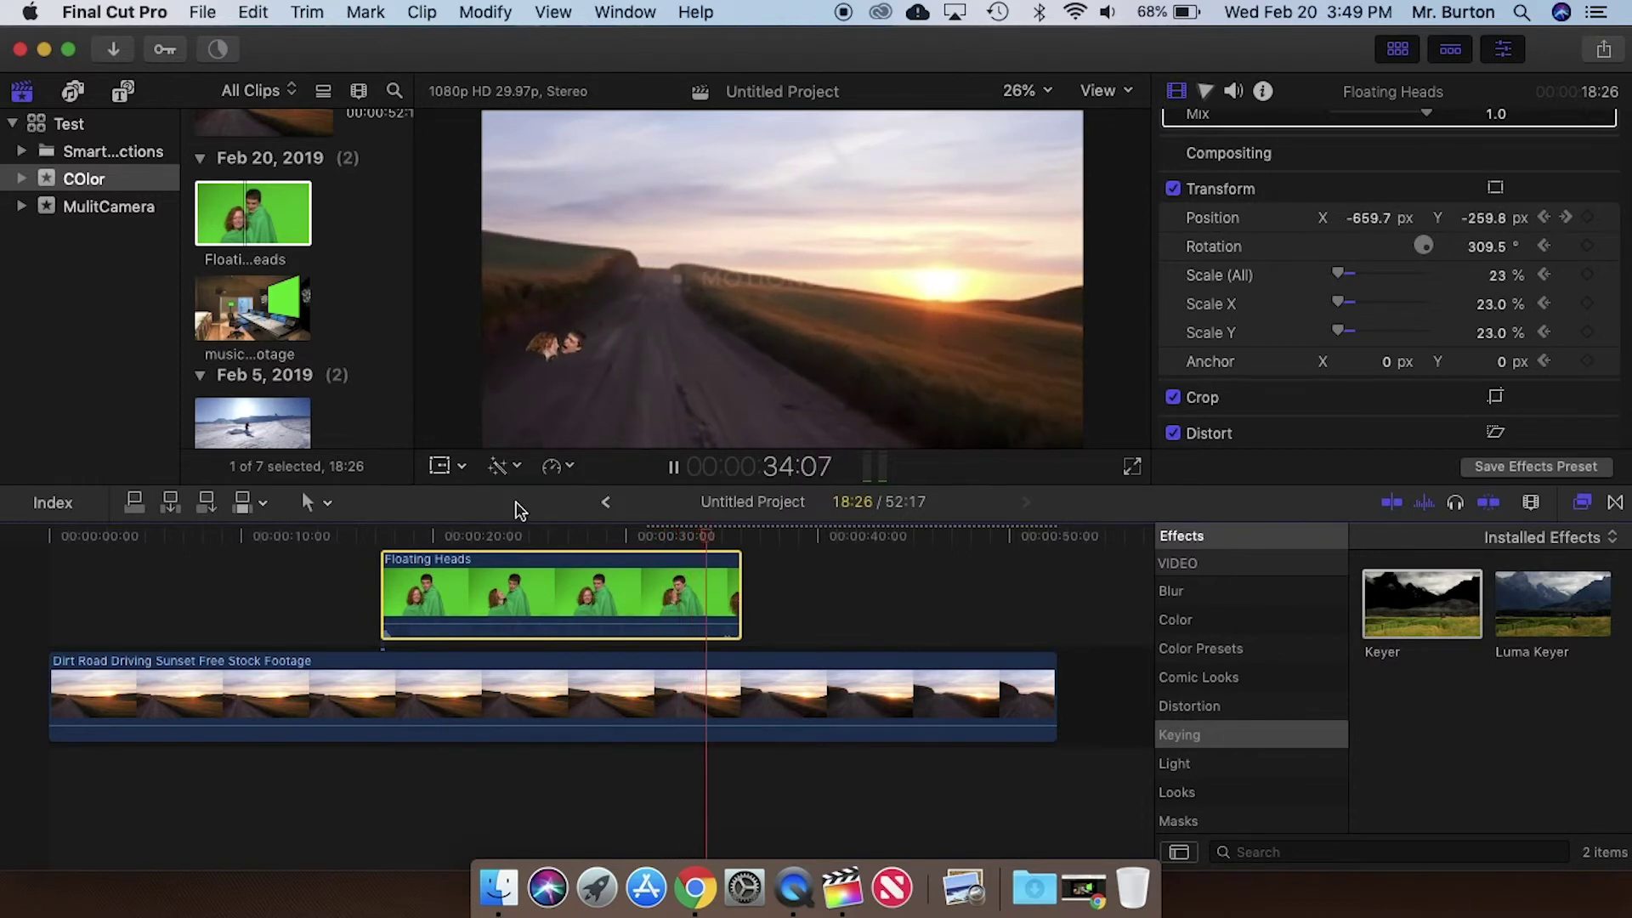
key("space")
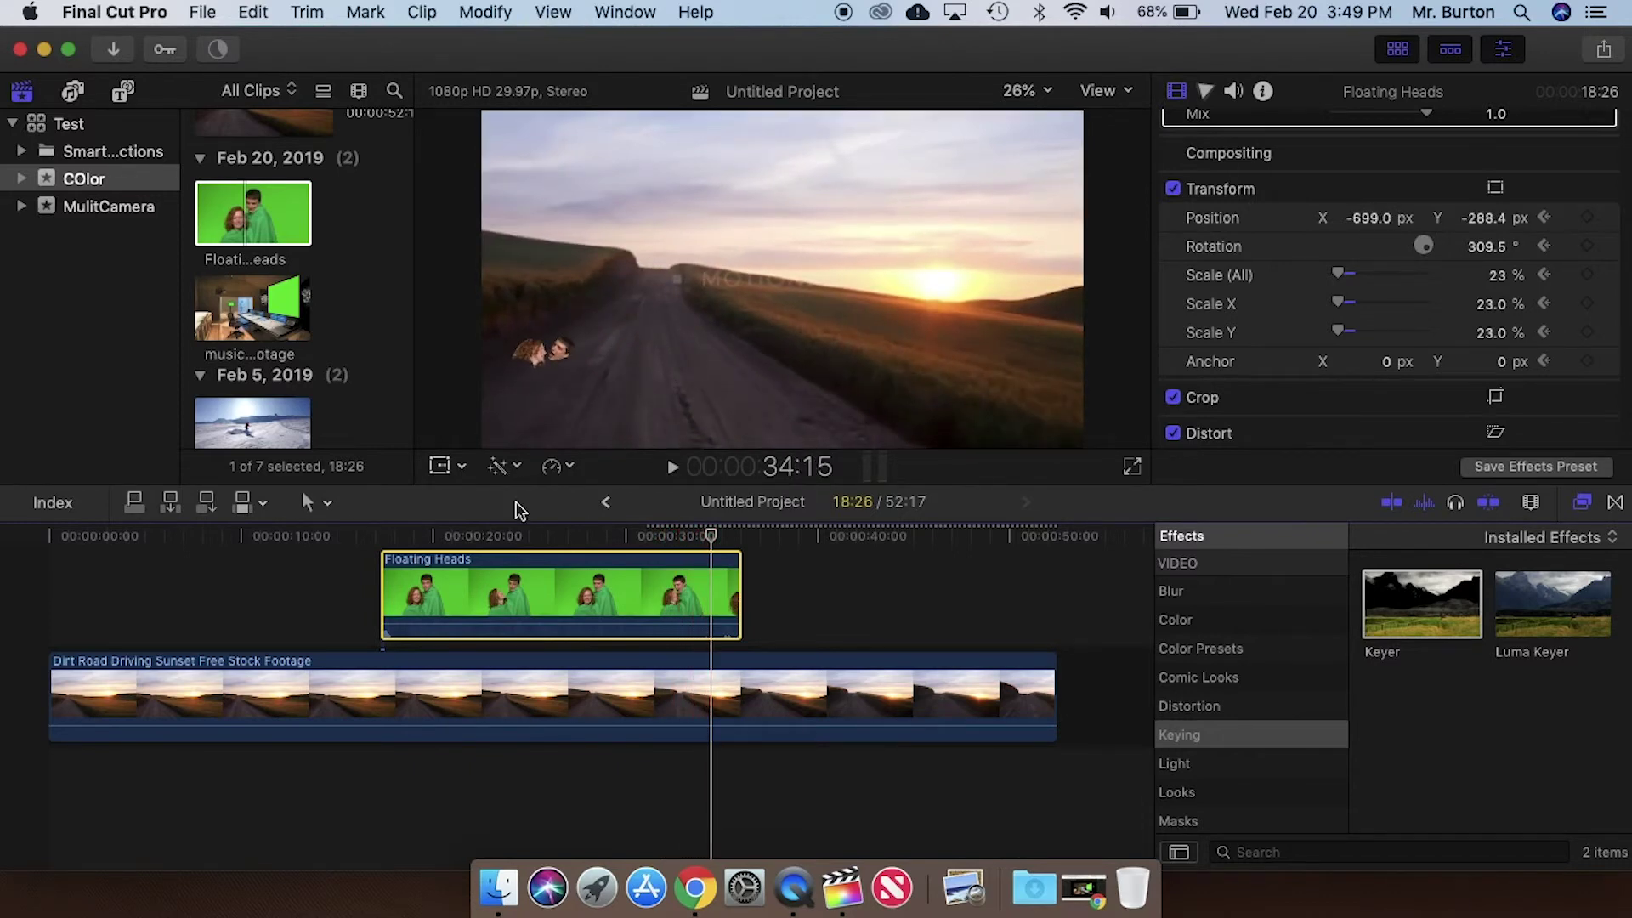